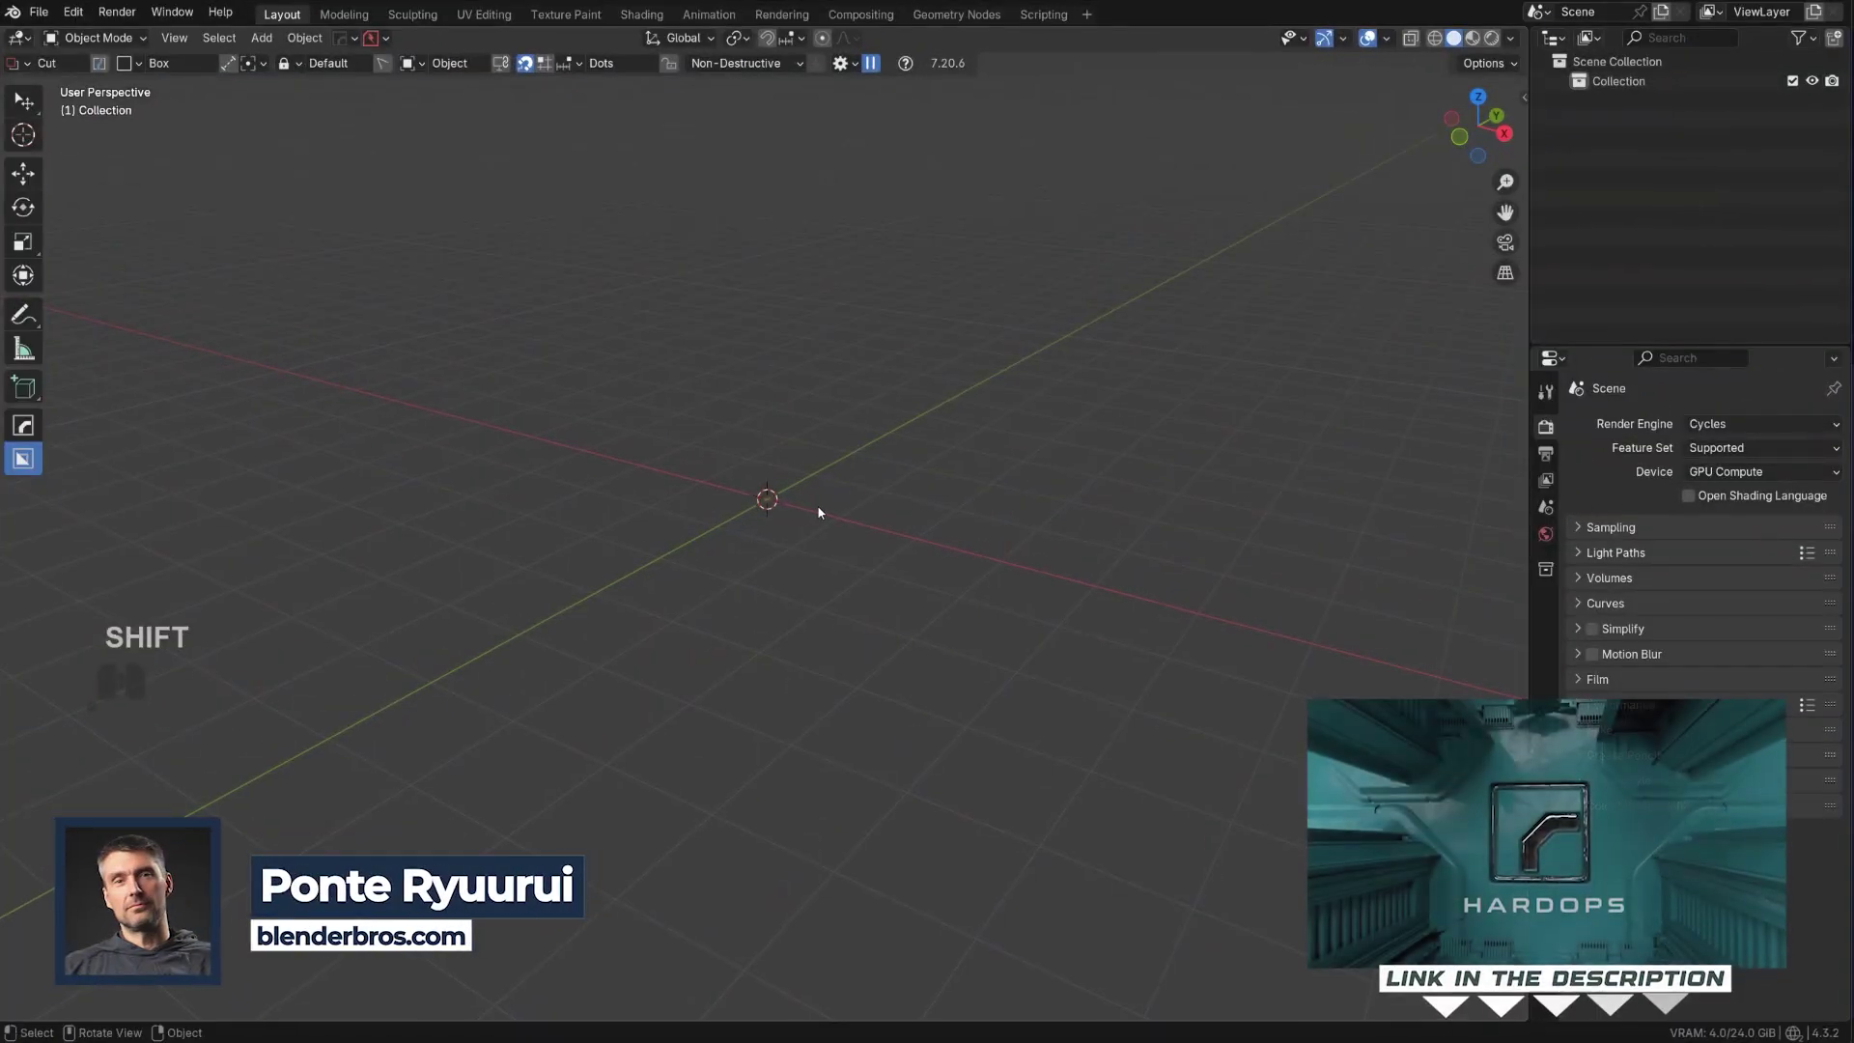
# Step: Open Blender's Preferences window from the Edit menu
pyautogui.press('q')
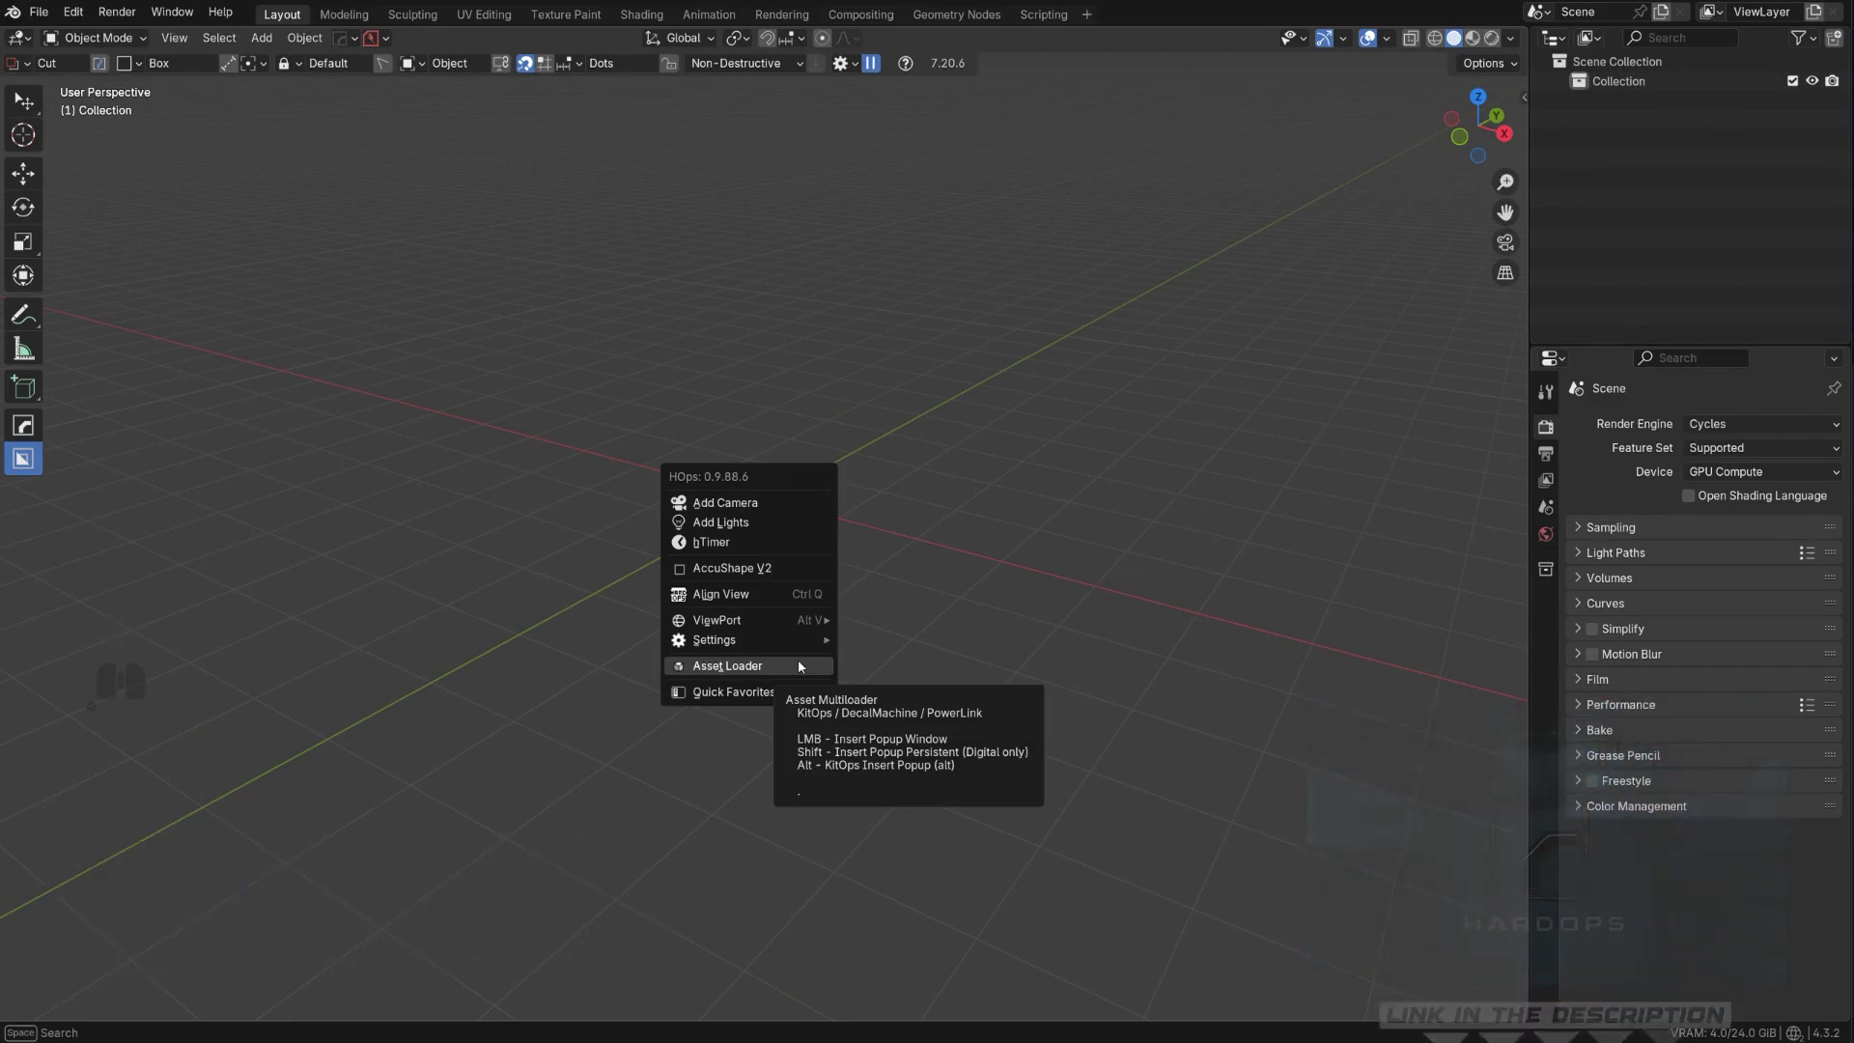
pyautogui.moveTo(745, 611)
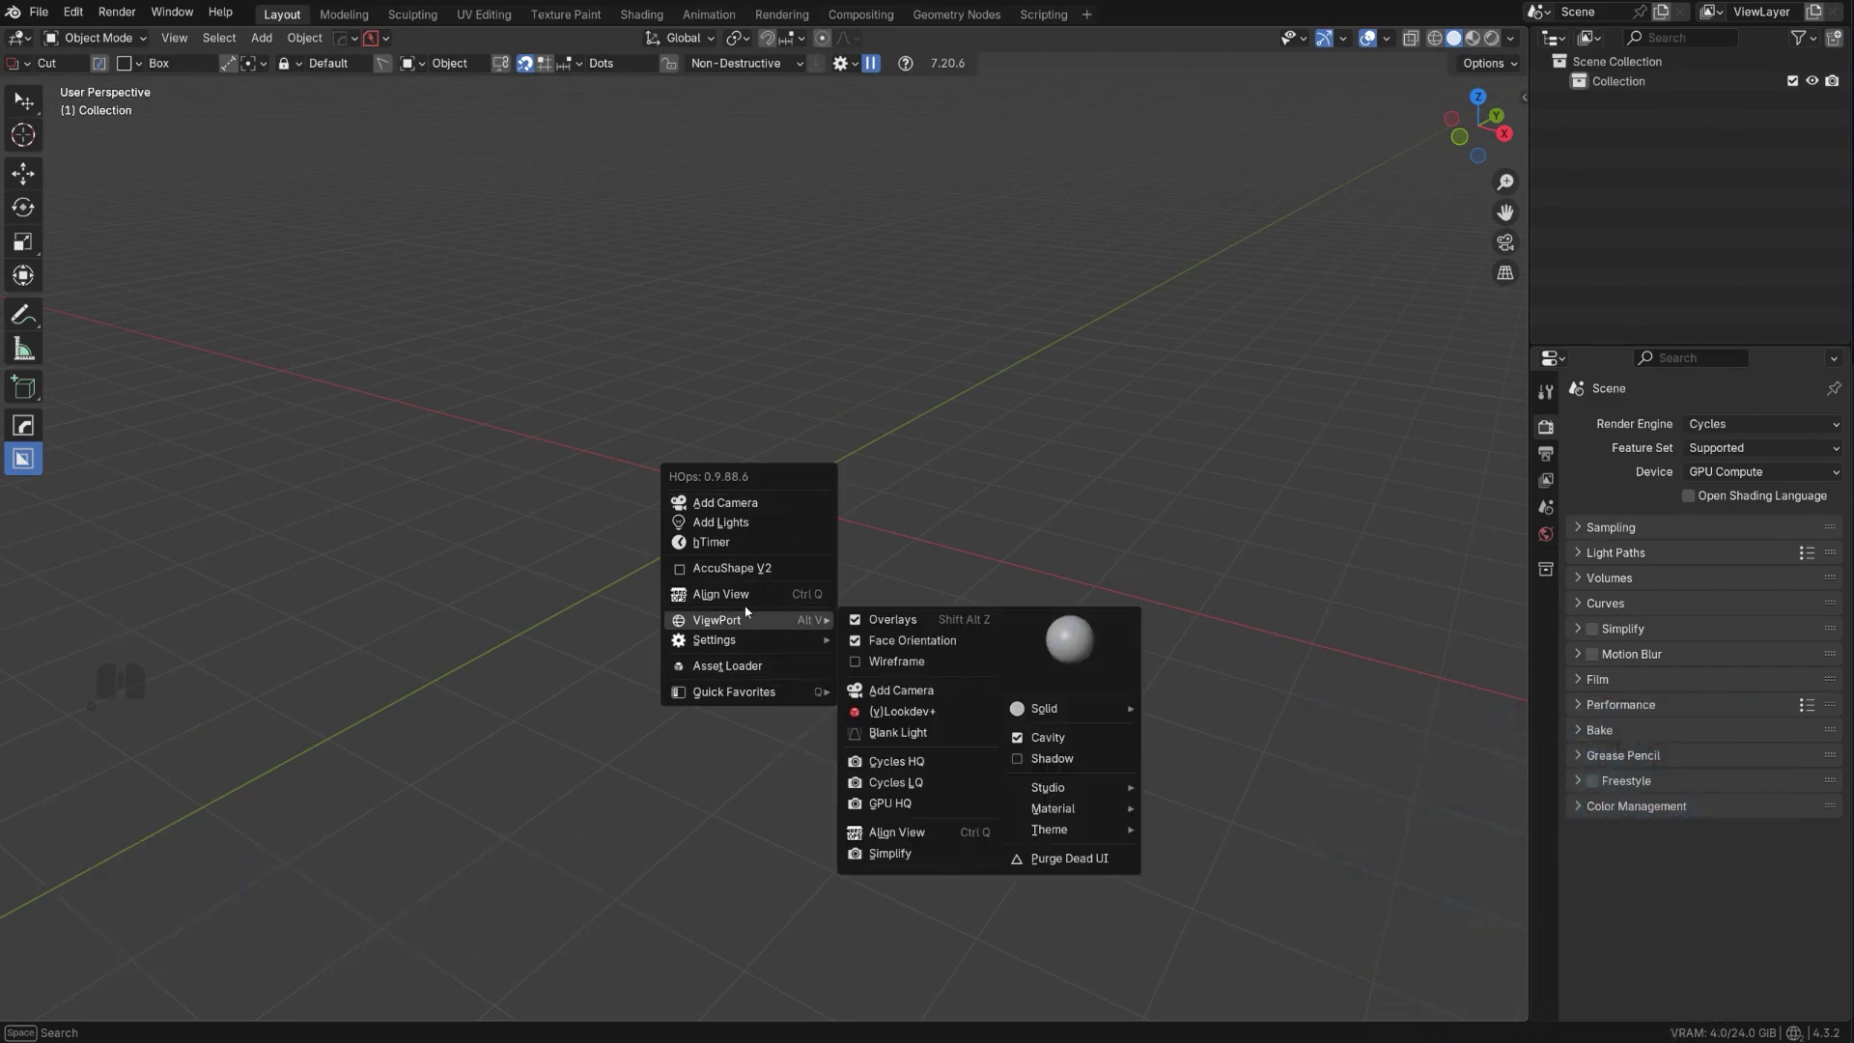
pyautogui.click(73, 12)
pyautogui.click(200, 257)
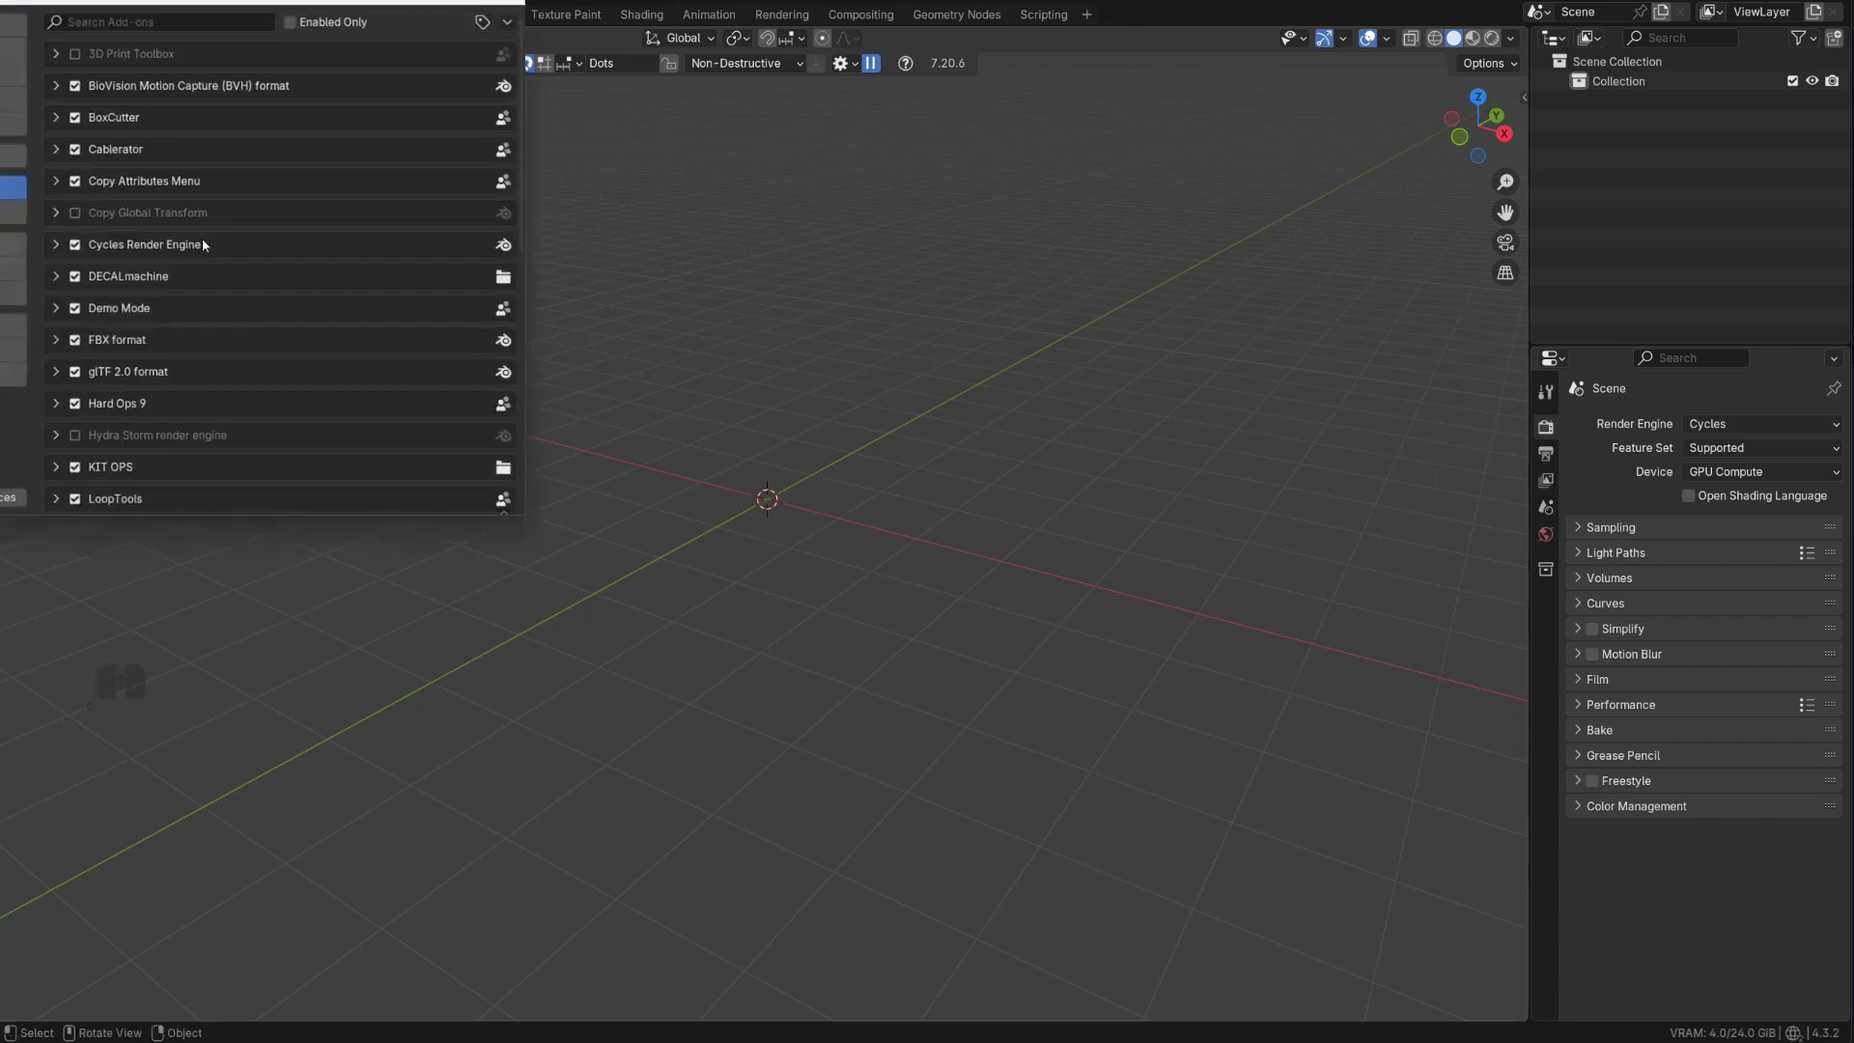
# Step: Filter add-ons by 'hard', expand Hard Ops 9, enlarge the window and show its companion add-ons
pyautogui.click(653, 178)
pyautogui.write('hard')
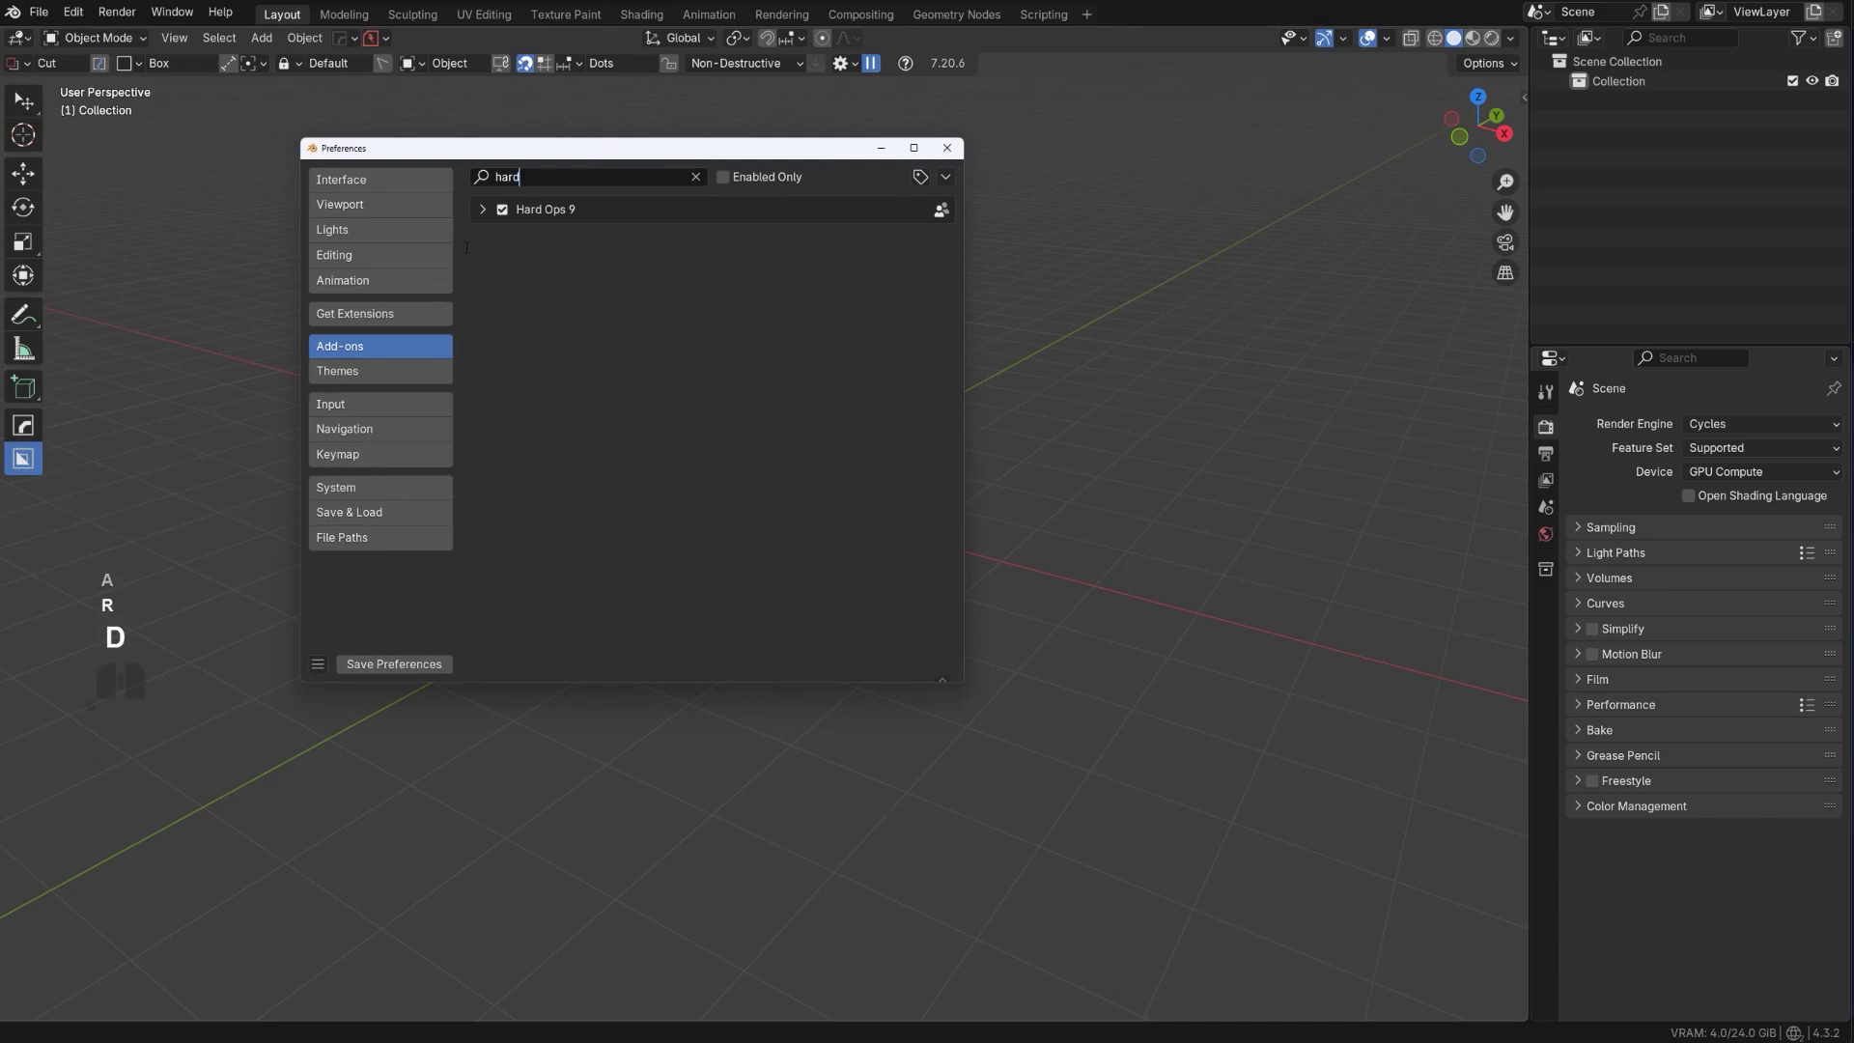
pyautogui.click(484, 211)
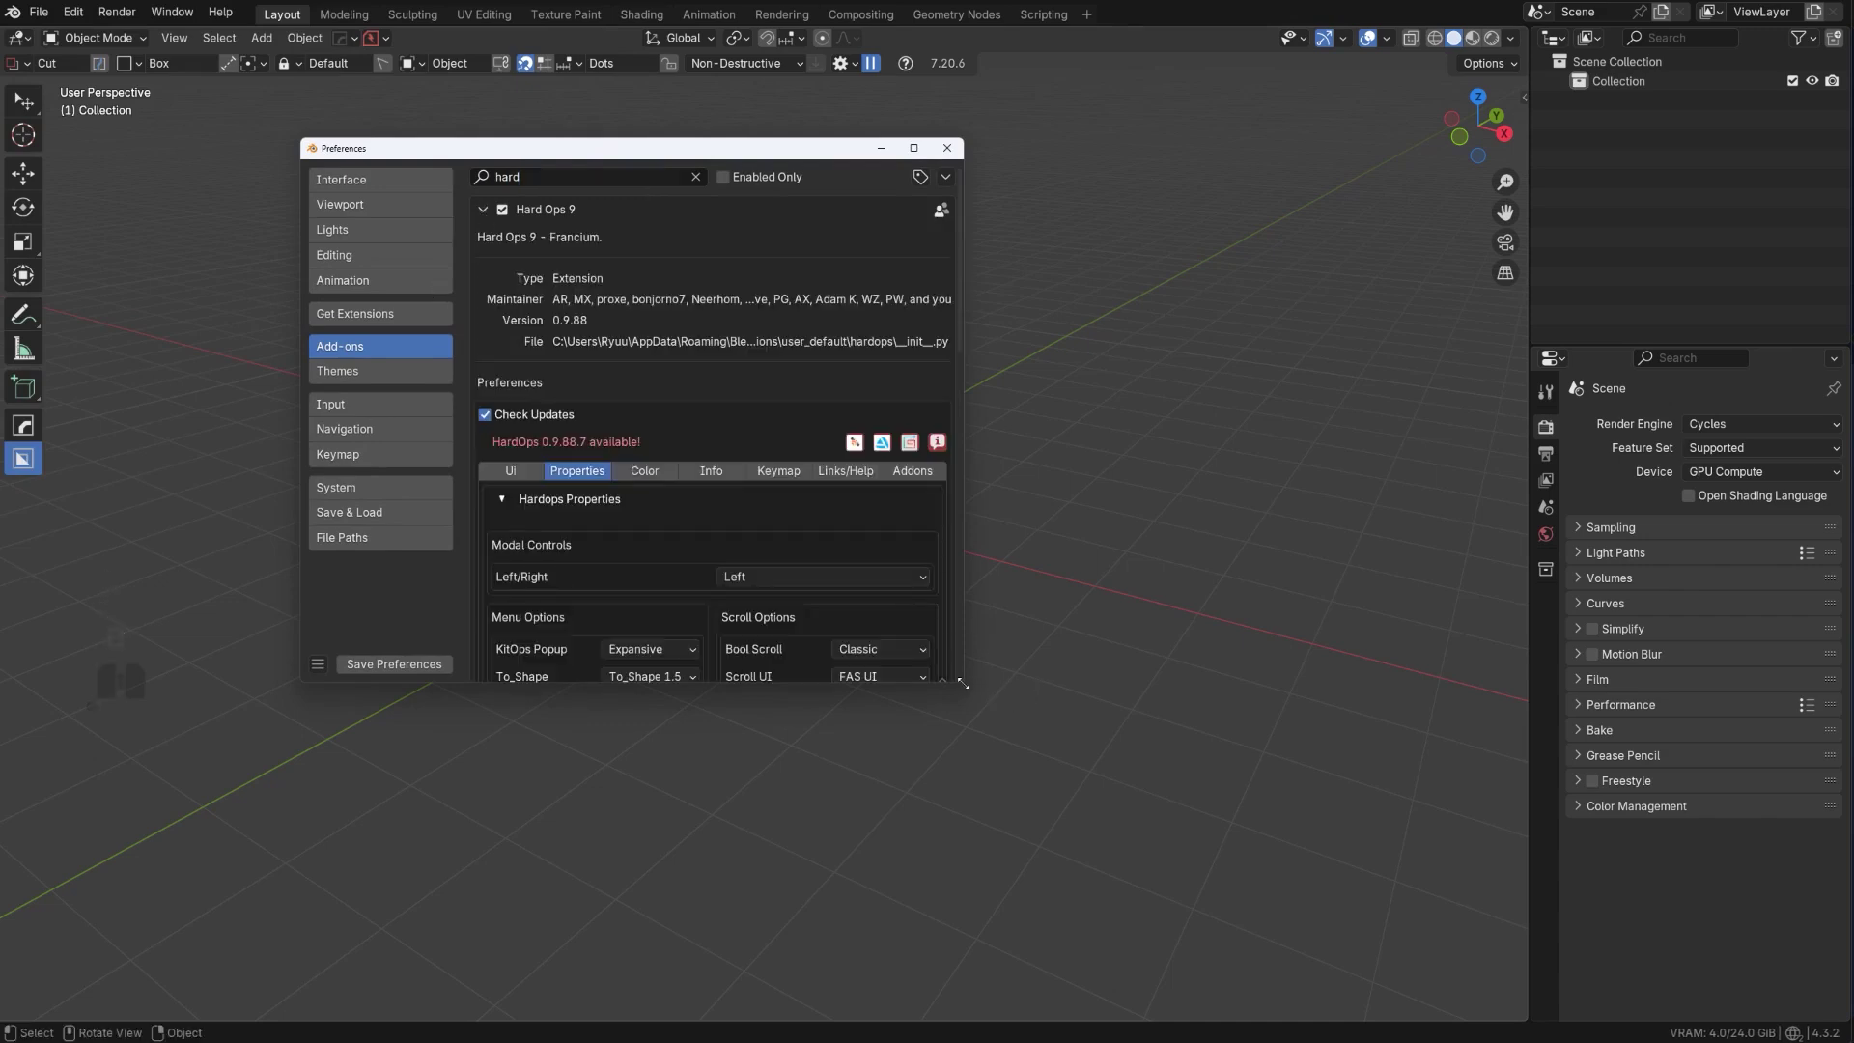
pyautogui.moveTo(963, 683); pyautogui.dragTo(1412, 877)
pyautogui.click(1347, 471)
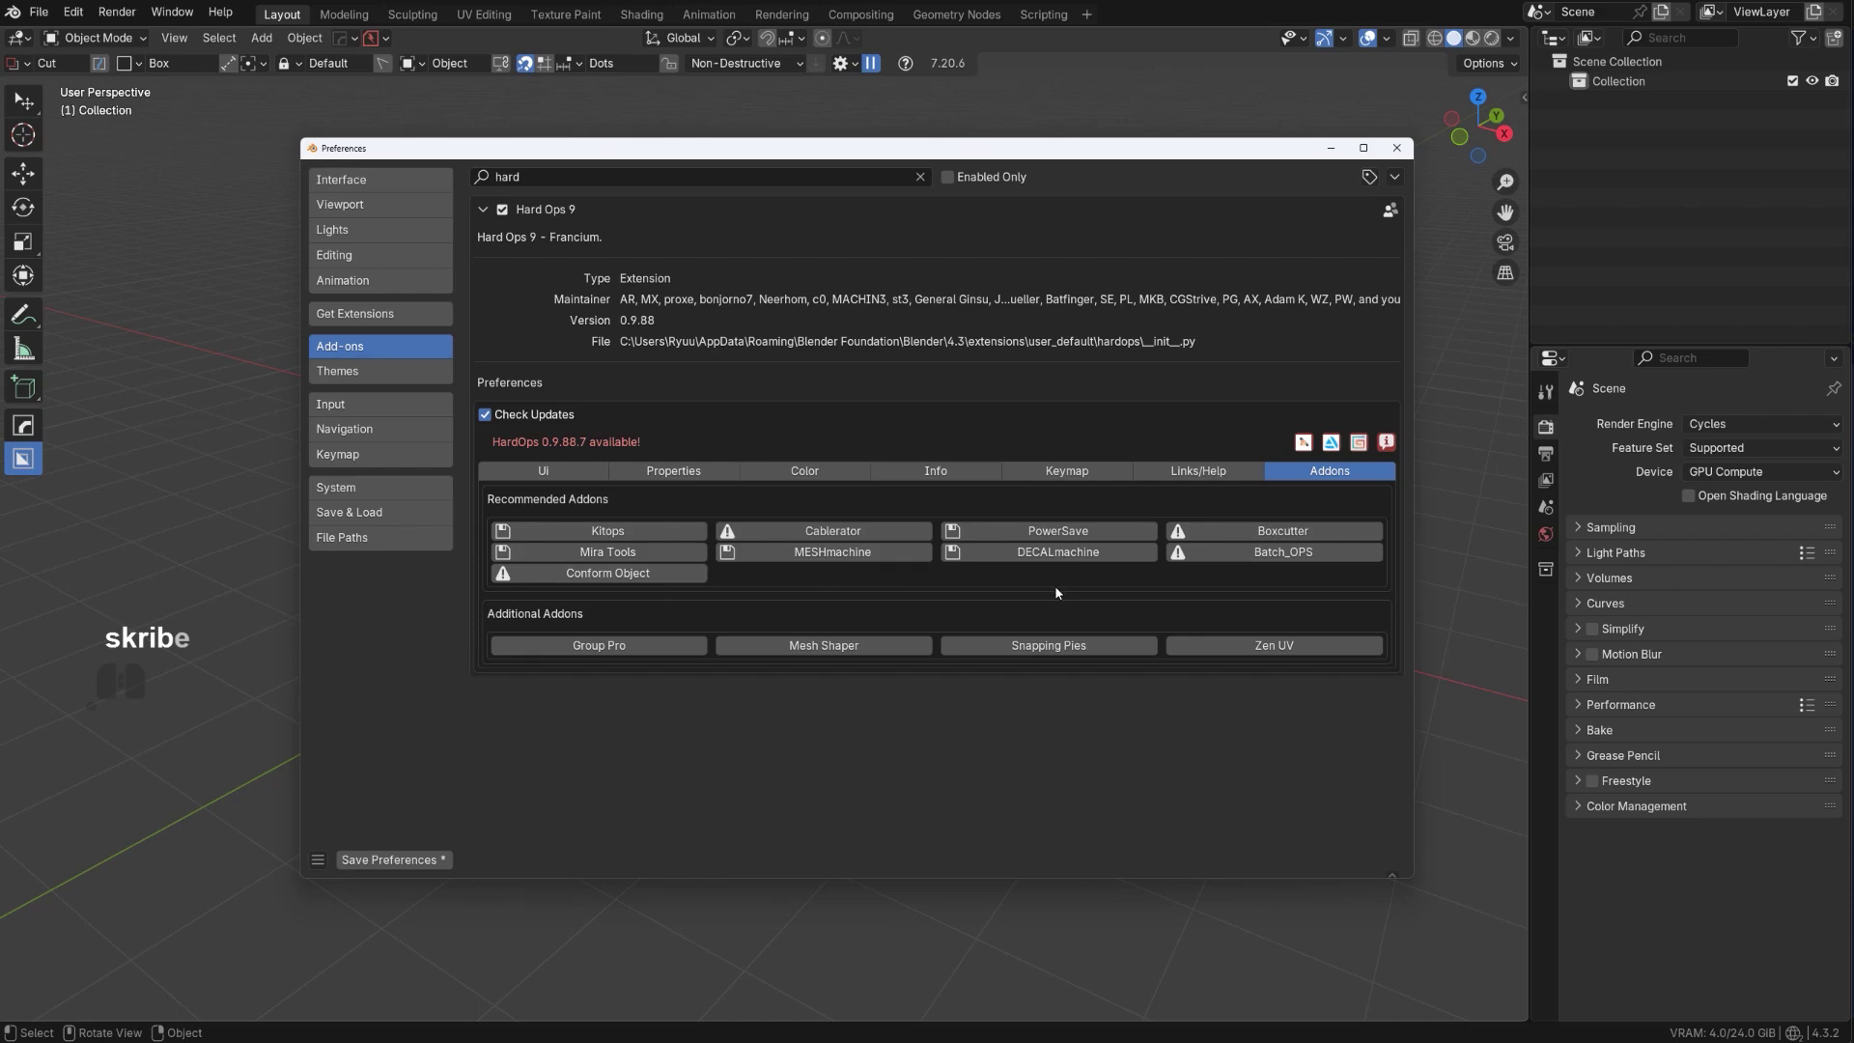
# Step: Close Preferences and add a mesh cube to the scene
pyautogui.click(1397, 148)
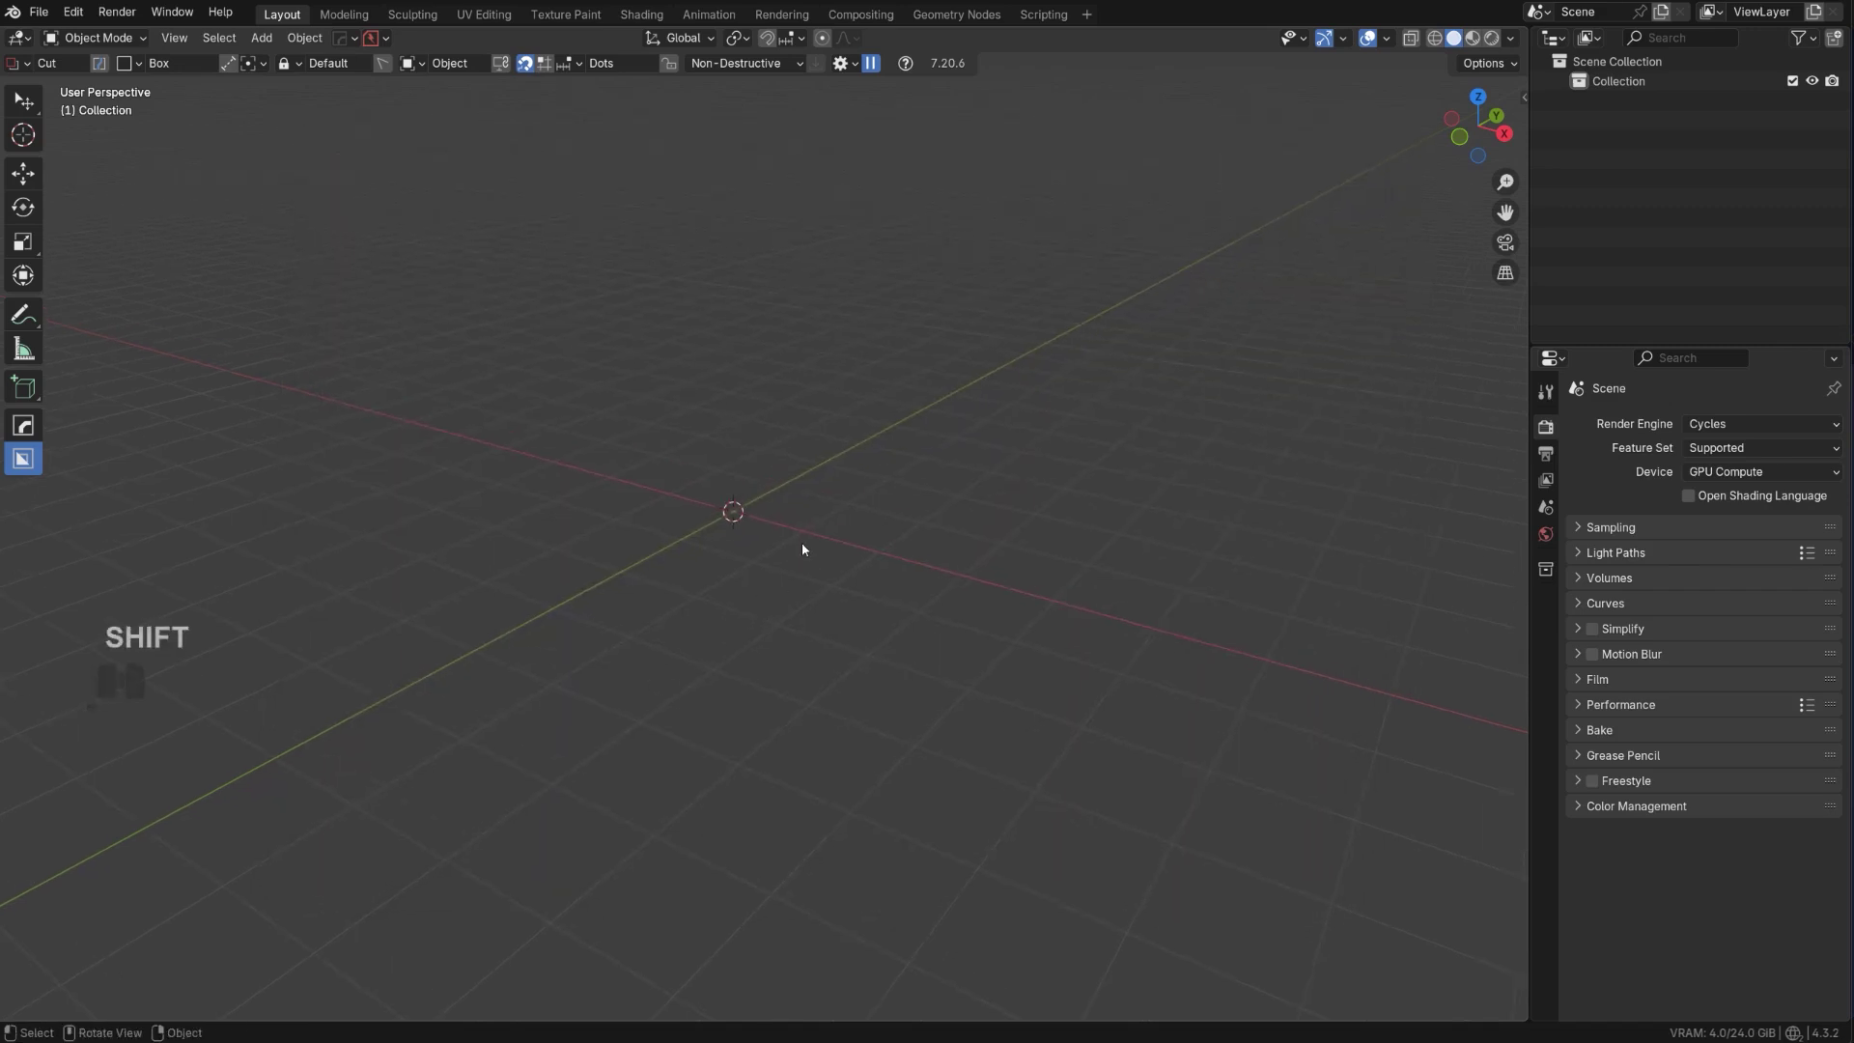
pyautogui.hotkey('shift', 'a')
pyautogui.moveTo(807, 566)
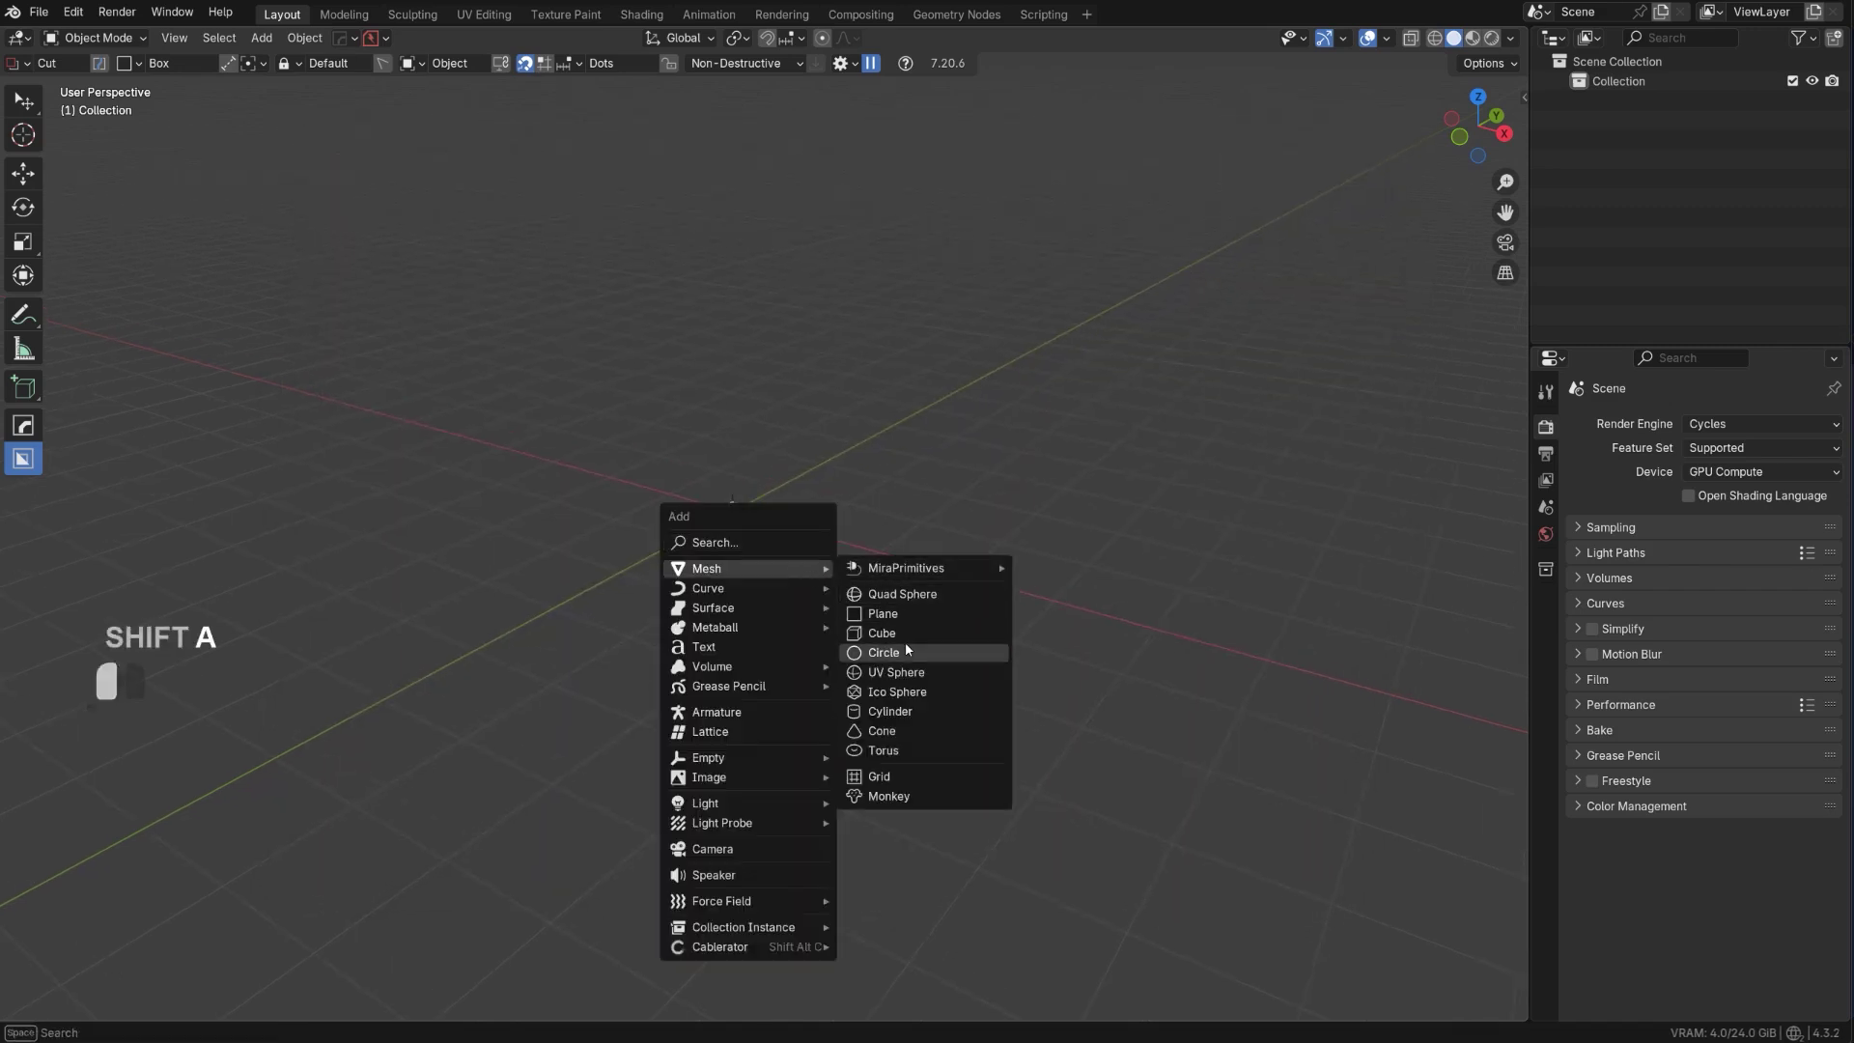
pyautogui.click(882, 633)
# Step: Bevel the cube's bottom edge into a rounded multi-segment corner in Edit Mode
pyautogui.press('Tab')
pyautogui.scroll(1, 797, 541)
pyautogui.click(807, 651)
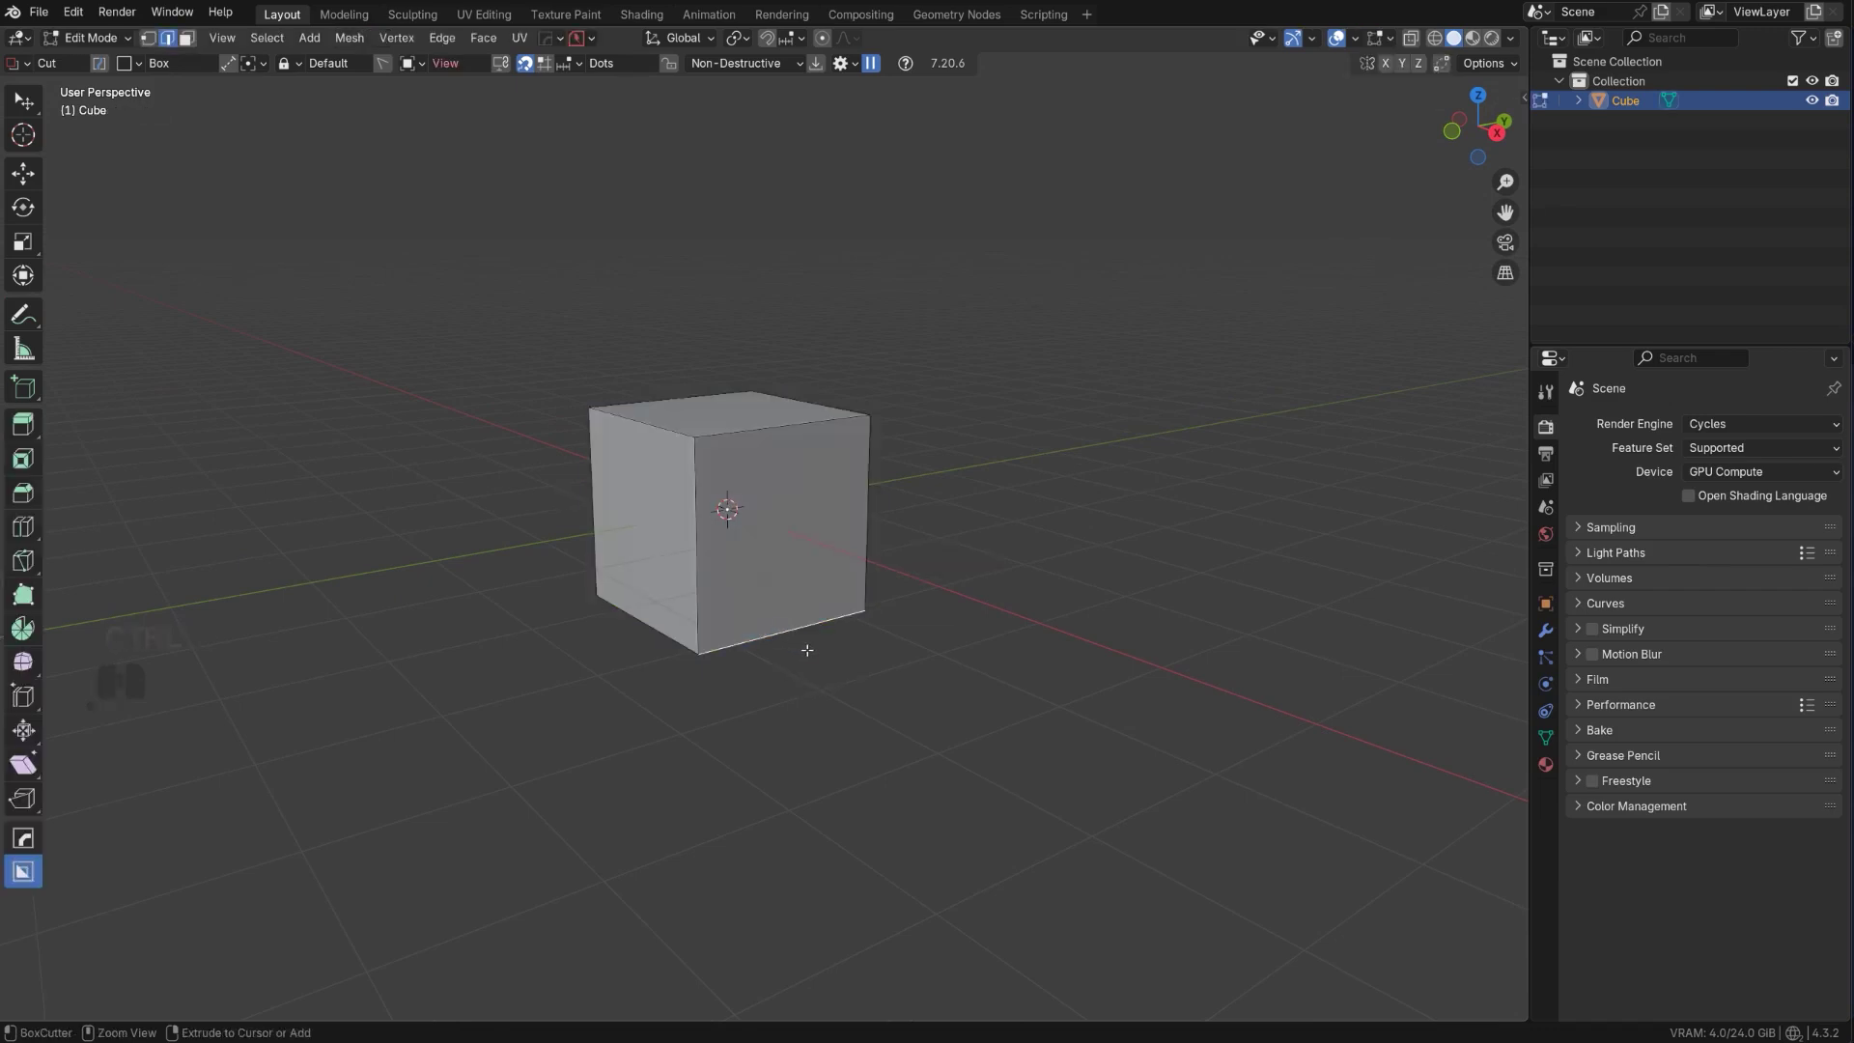
pyautogui.hotkey('ctrl', 'b')
pyautogui.scroll(4, 936, 655)
pyautogui.click(960, 653)
pyautogui.scroll(3, 959, 654)
pyautogui.moveTo(960, 654); pyautogui.dragTo(953, 553, button='middle')
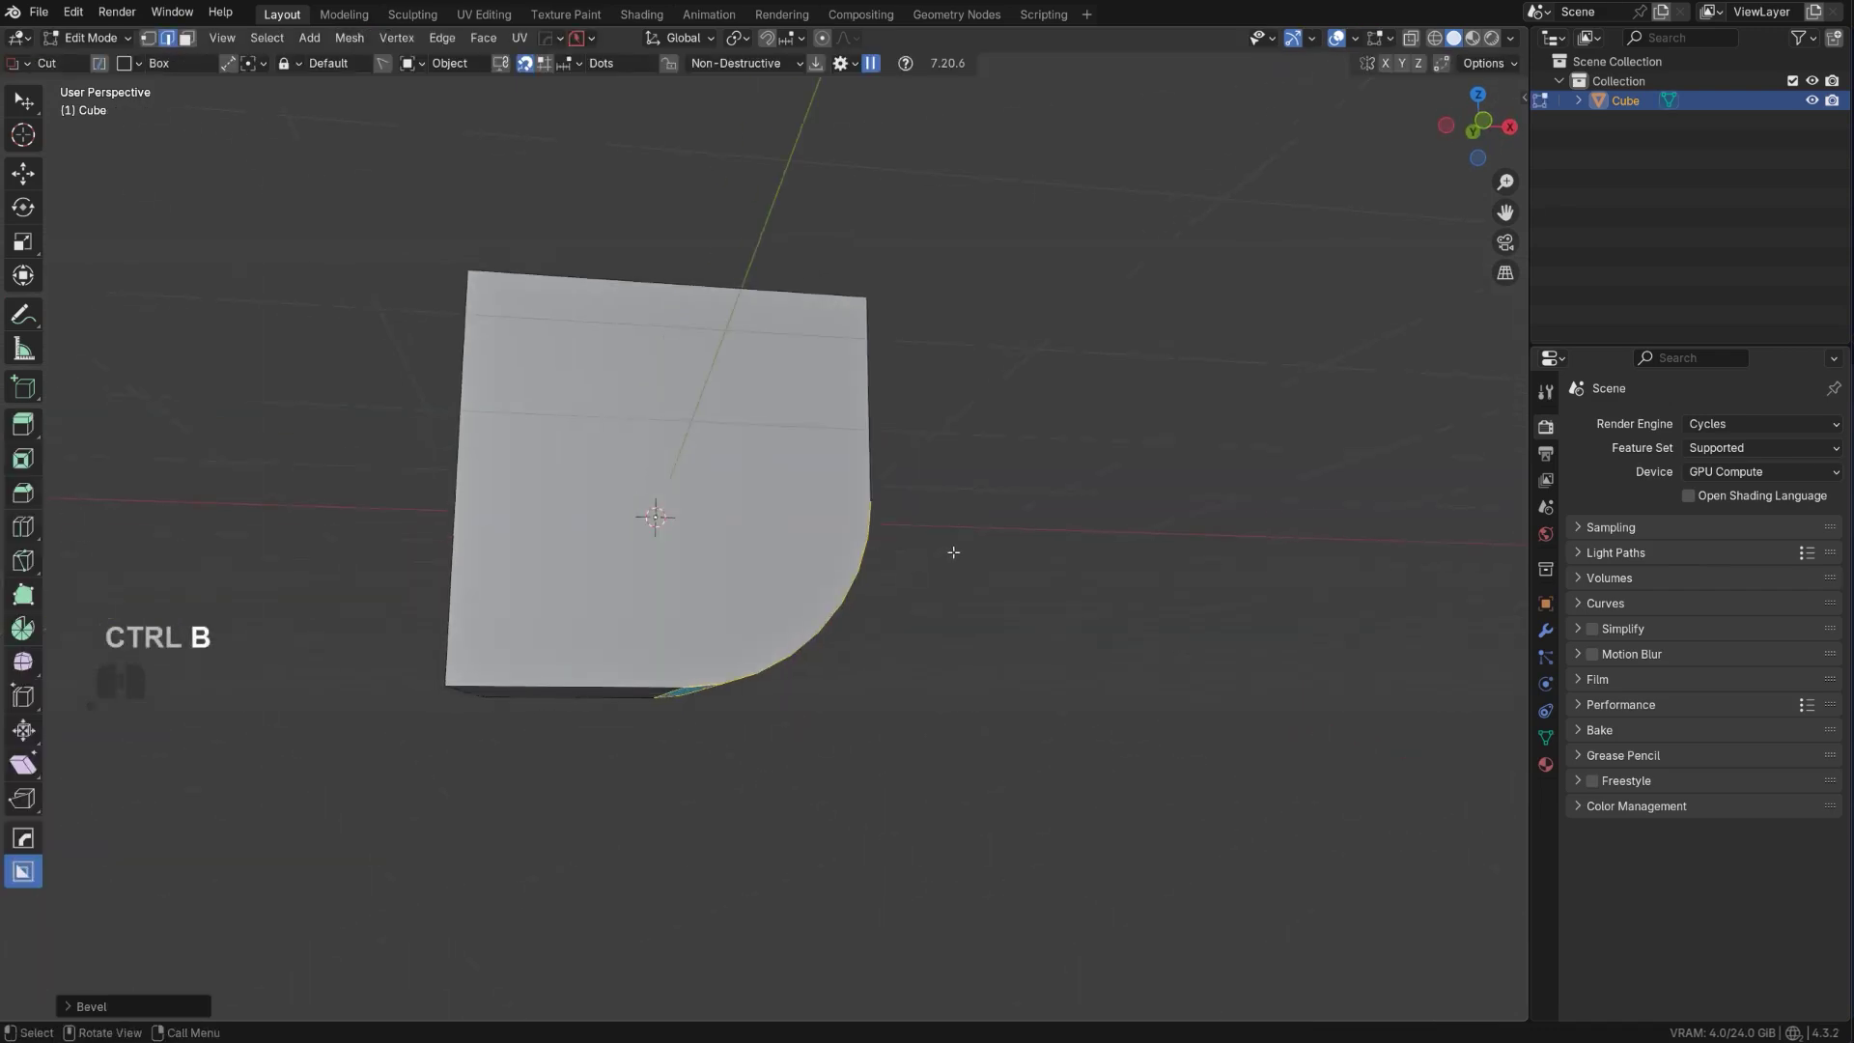
# Step: Try two Boxcutter cuts across the cube and cancel both
pyautogui.press('Tab')
pyautogui.keyDown('ctrl'); pyautogui.moveTo(871, 500); pyautogui.dragTo(712, 663); pyautogui.keyUp('ctrl')
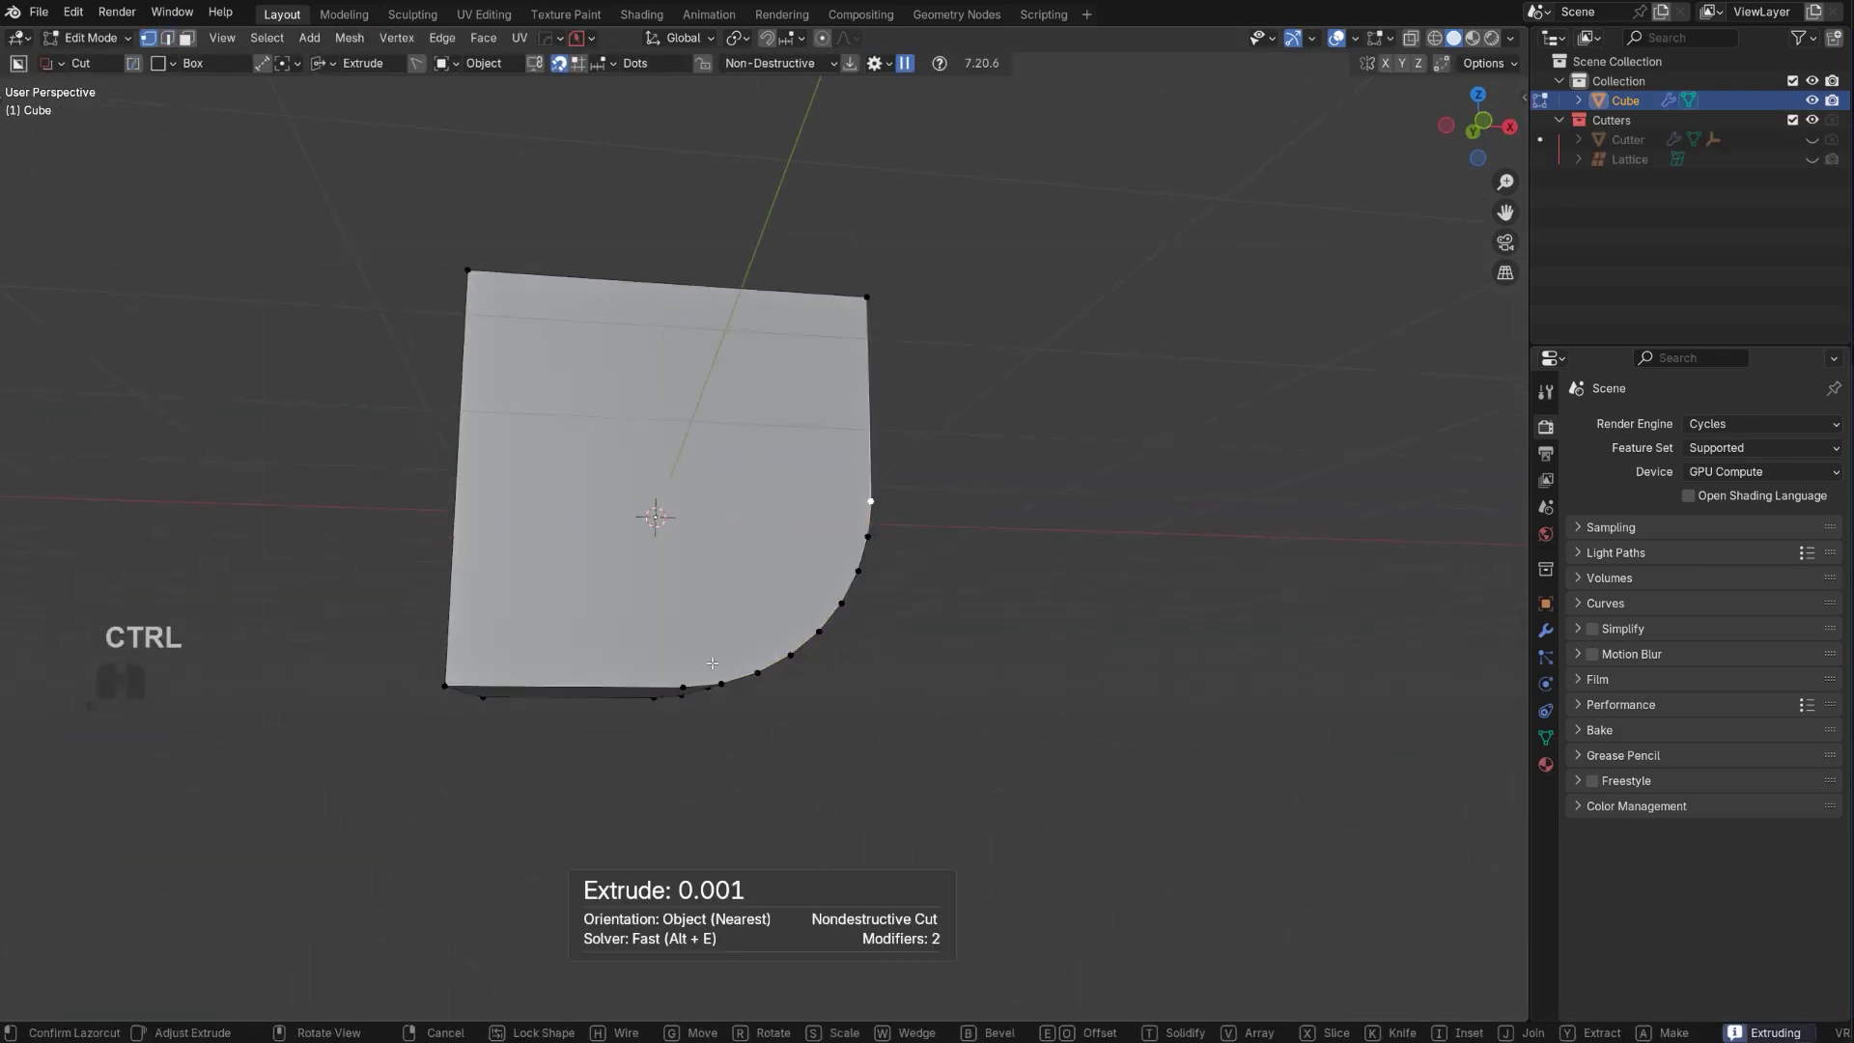
pyautogui.rightClick(877, 595)
pyautogui.hotkey('ctrl', 'z')
pyautogui.moveTo(922, 542); pyautogui.dragTo(871, 500, button='middle')
pyautogui.keyDown('ctrl'); pyautogui.moveTo(871, 500); pyautogui.dragTo(698, 688); pyautogui.keyUp('ctrl')
pyautogui.rightClick(698, 687)
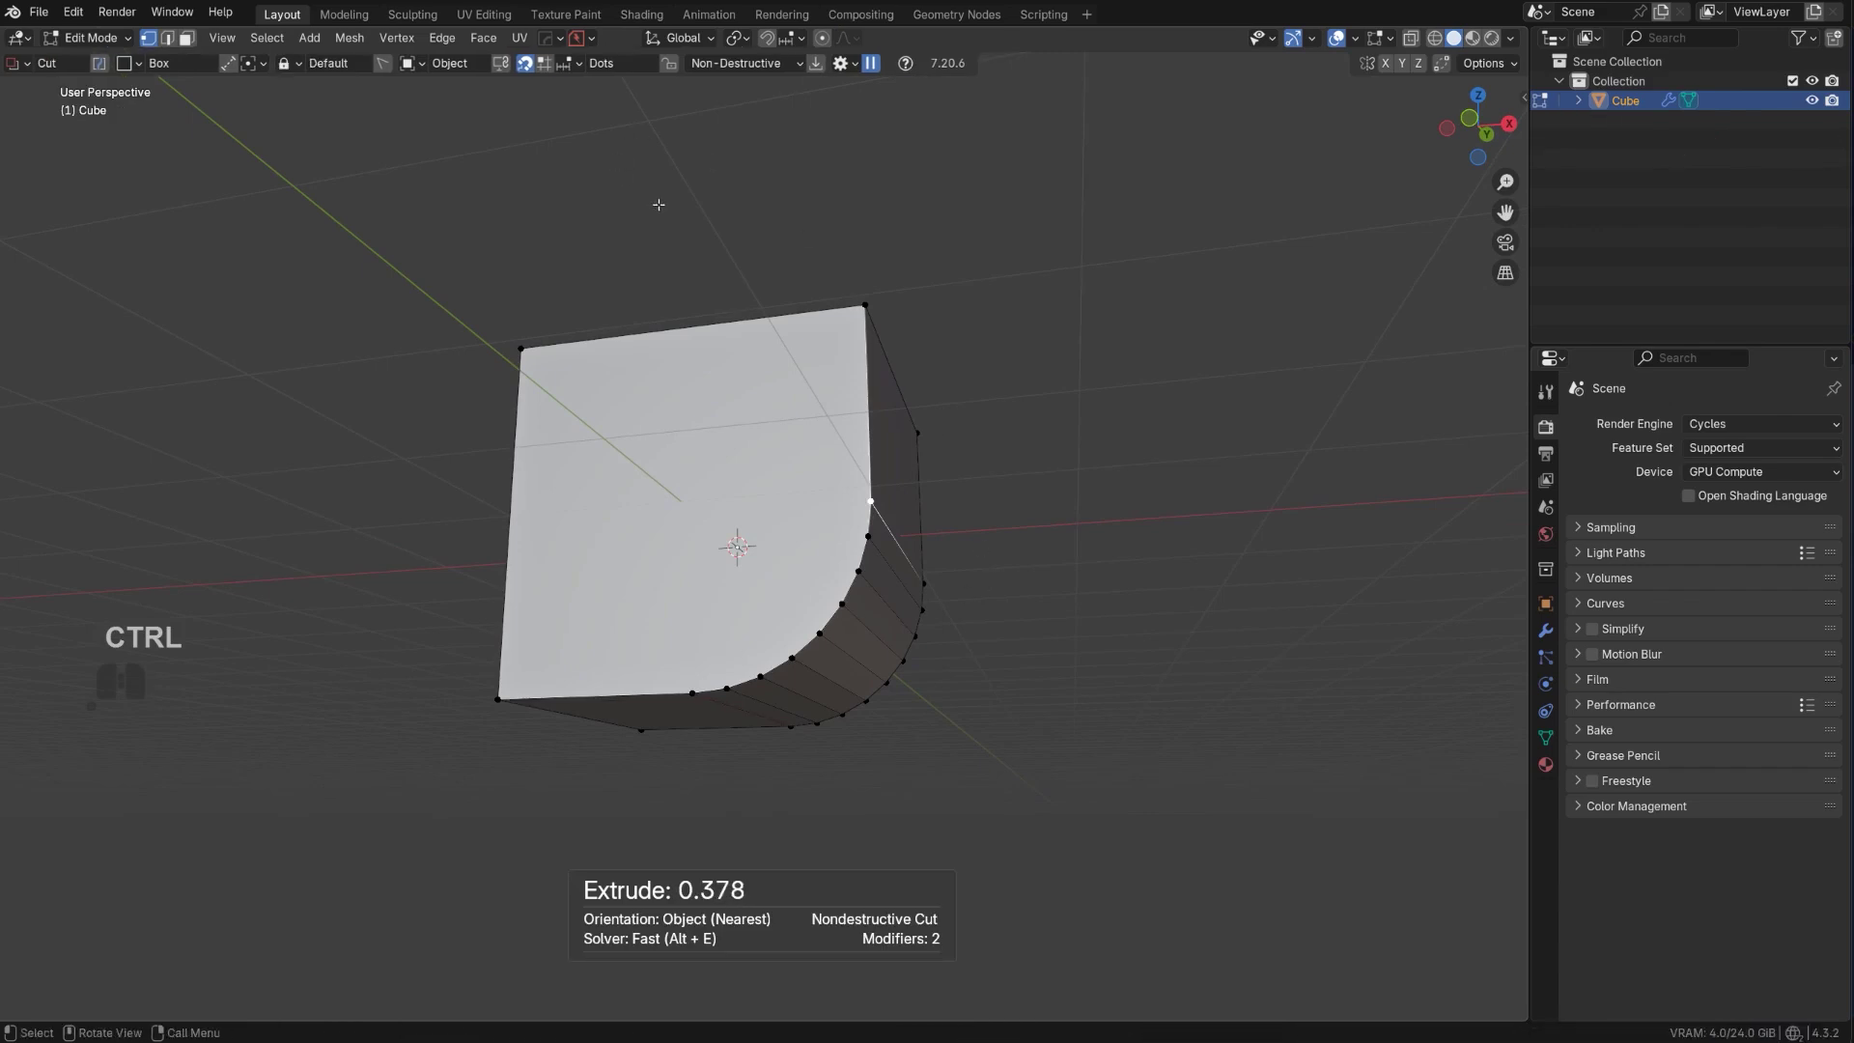
# Step: Select the shortest path along the curved edge, try Star Connect, then undo it
pyautogui.press('w')
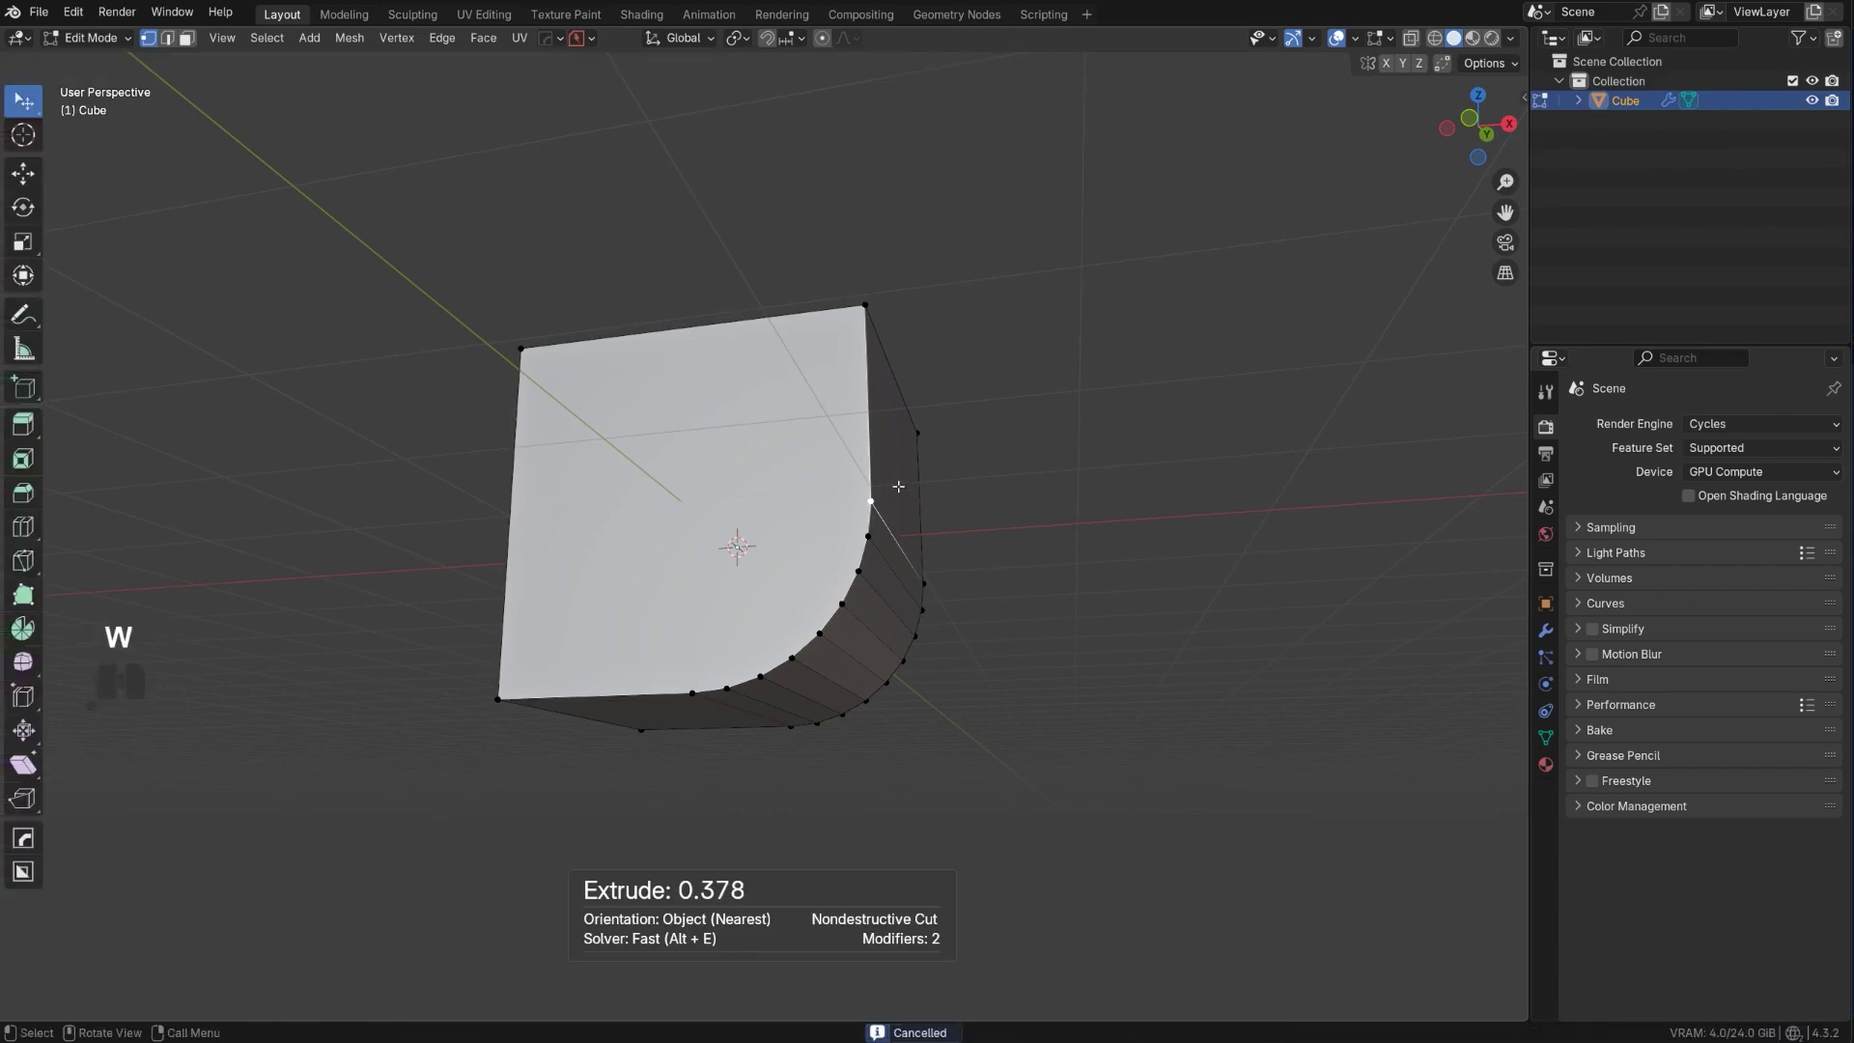
pyautogui.keyDown('ctrl'); pyautogui.click(721, 662); pyautogui.keyUp('ctrl')
pyautogui.keyDown('ctrl'); pyautogui.moveTo(721, 662); pyautogui.dragTo(965, 623, button='middle'); pyautogui.keyUp('ctrl')
pyautogui.press('q')
pyautogui.moveTo(1034, 789)
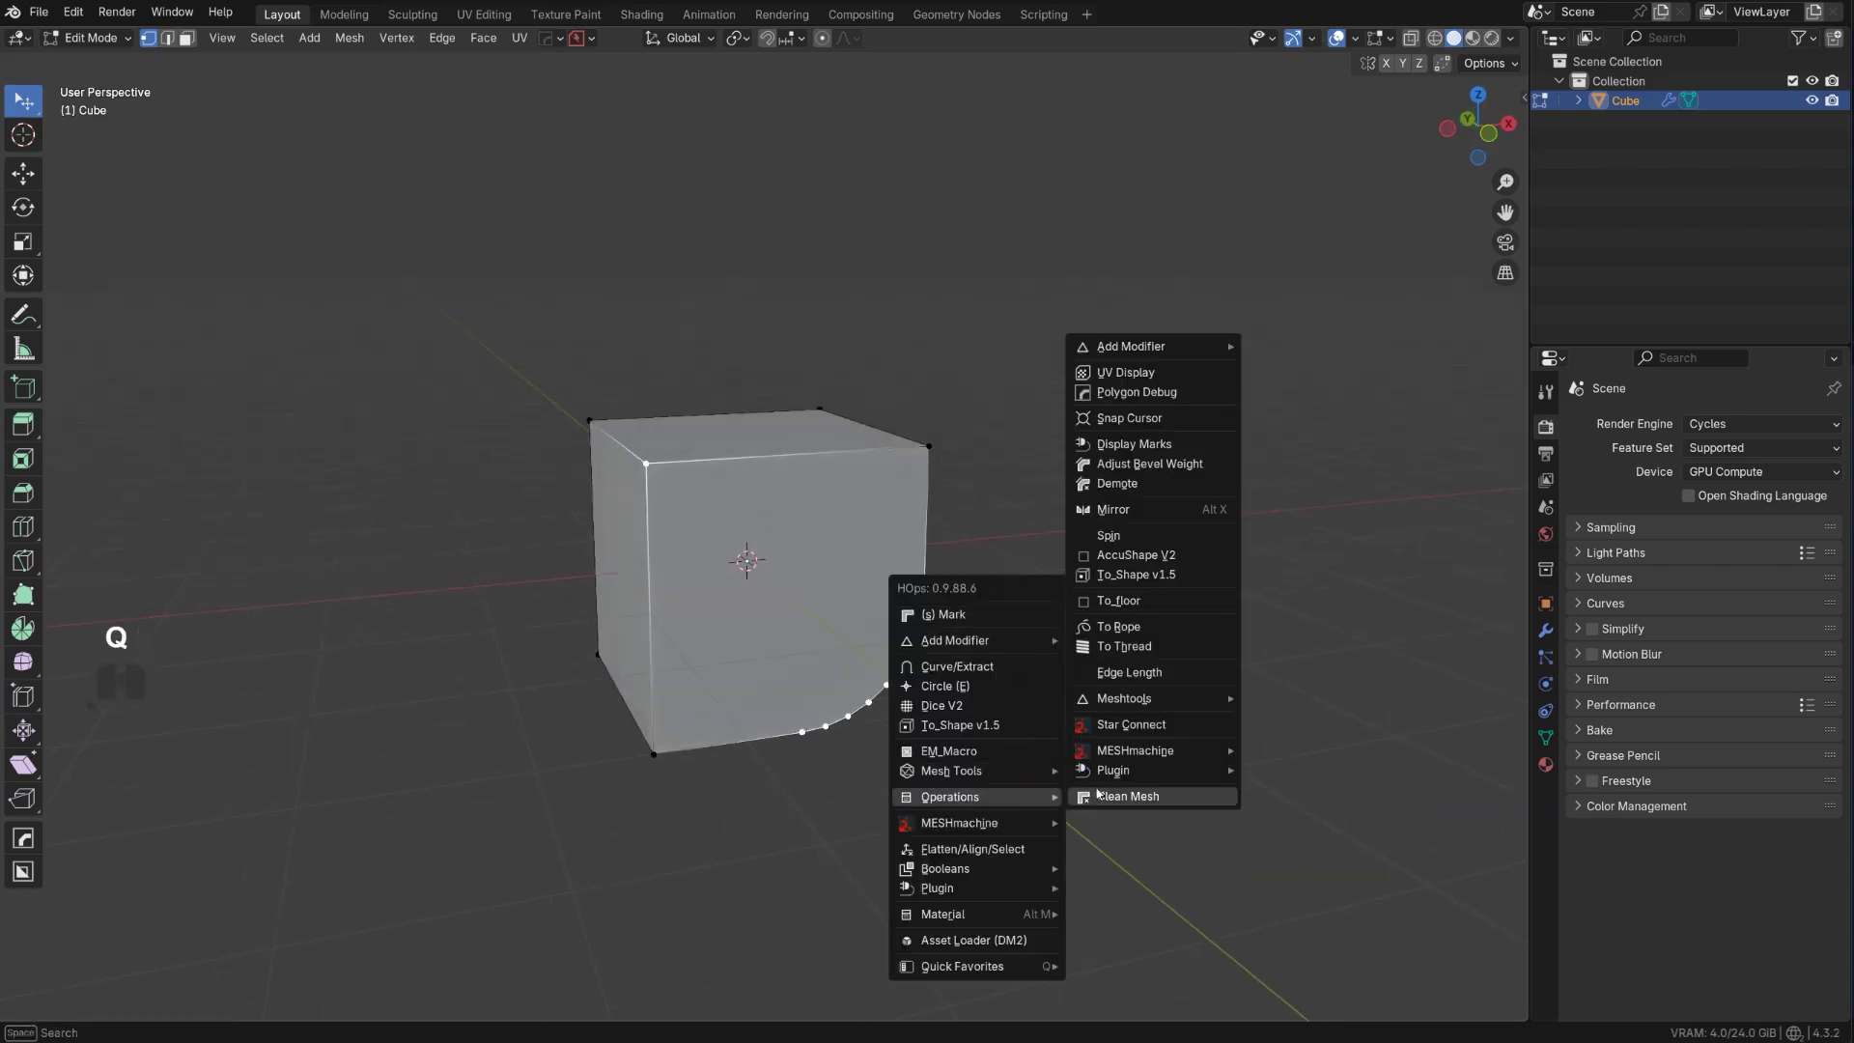
pyautogui.click(1150, 724)
pyautogui.moveTo(1151, 729); pyautogui.dragTo(966, 592, button='middle')
pyautogui.hotkey('ctrl', 'z')
# Step: Apply a MESHmachine Wedge to the beveled corner from the Hard Ops menu
pyautogui.press('q')
pyautogui.moveTo(956, 579)
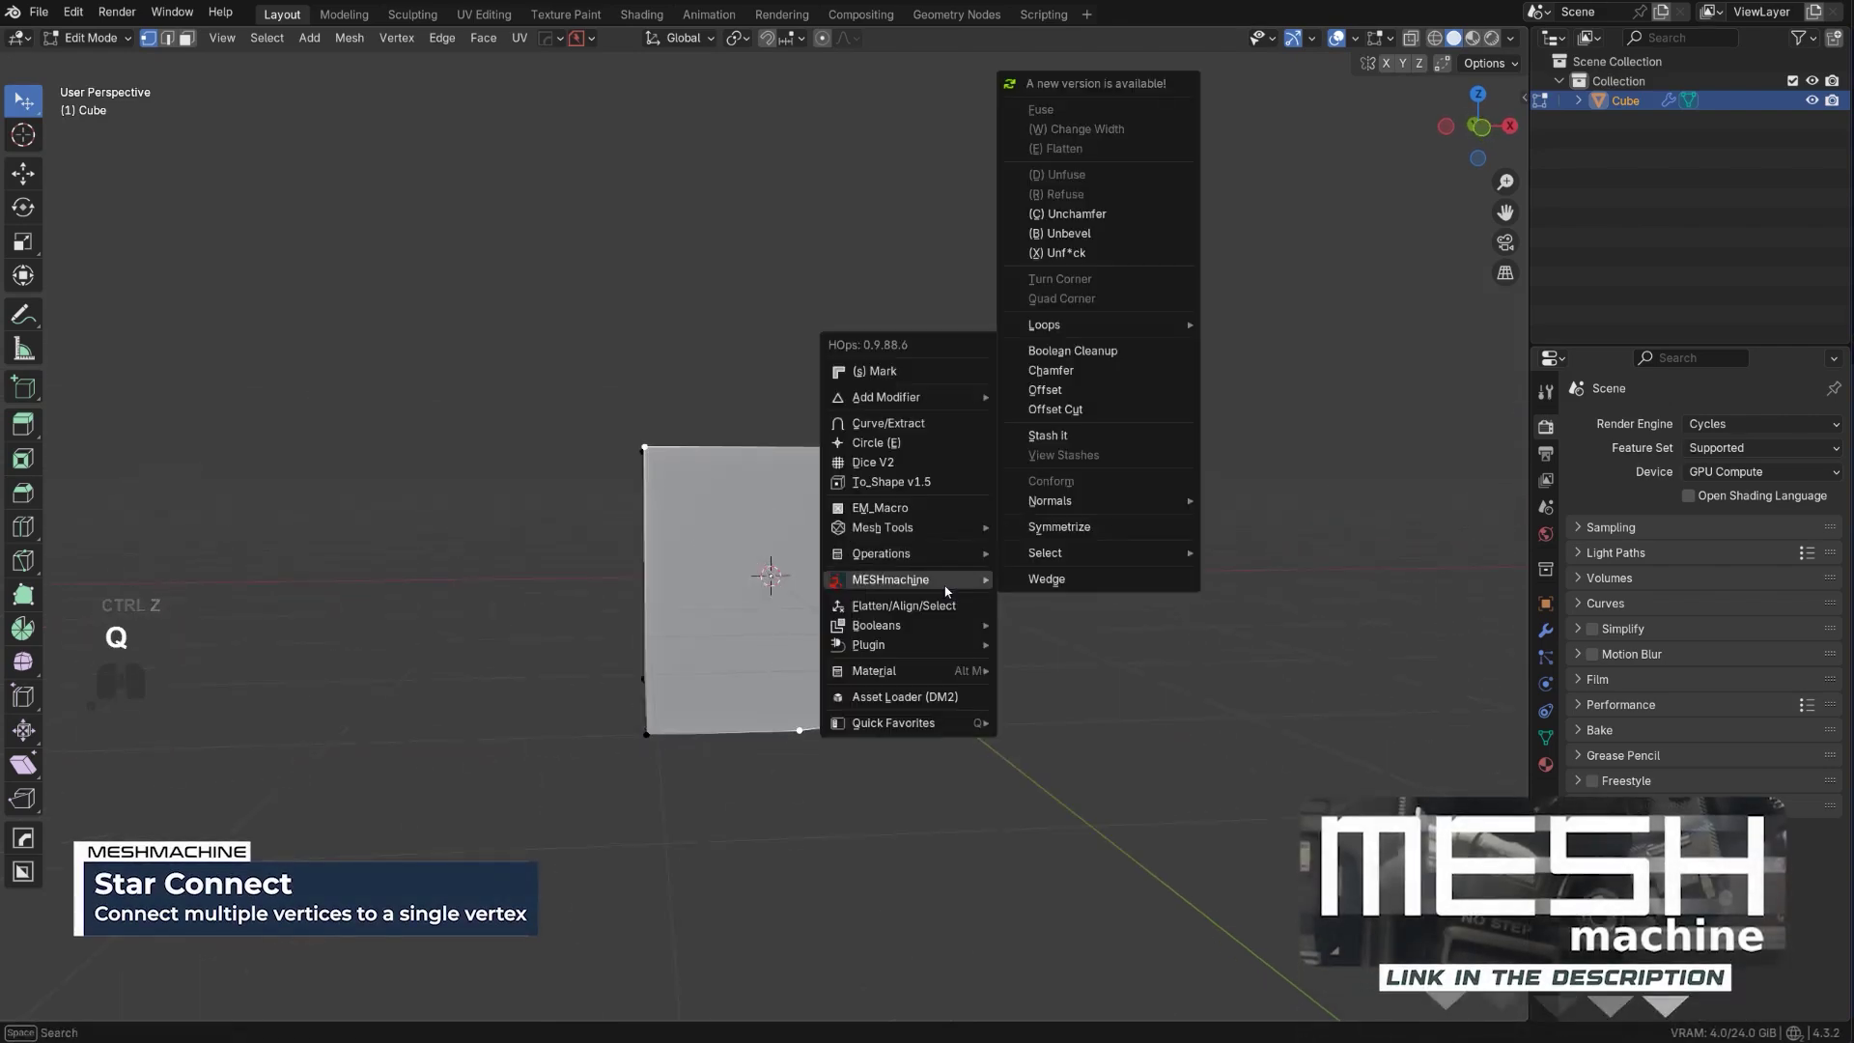
pyautogui.click(1139, 575)
pyautogui.moveTo(550, 621); pyautogui.dragTo(526, 589, button='middle')
# Step: Return to Object Mode and delete the cube
pyautogui.press('Tab')
pyautogui.press('x')
pyautogui.click(763, 526)
pyautogui.press('q')
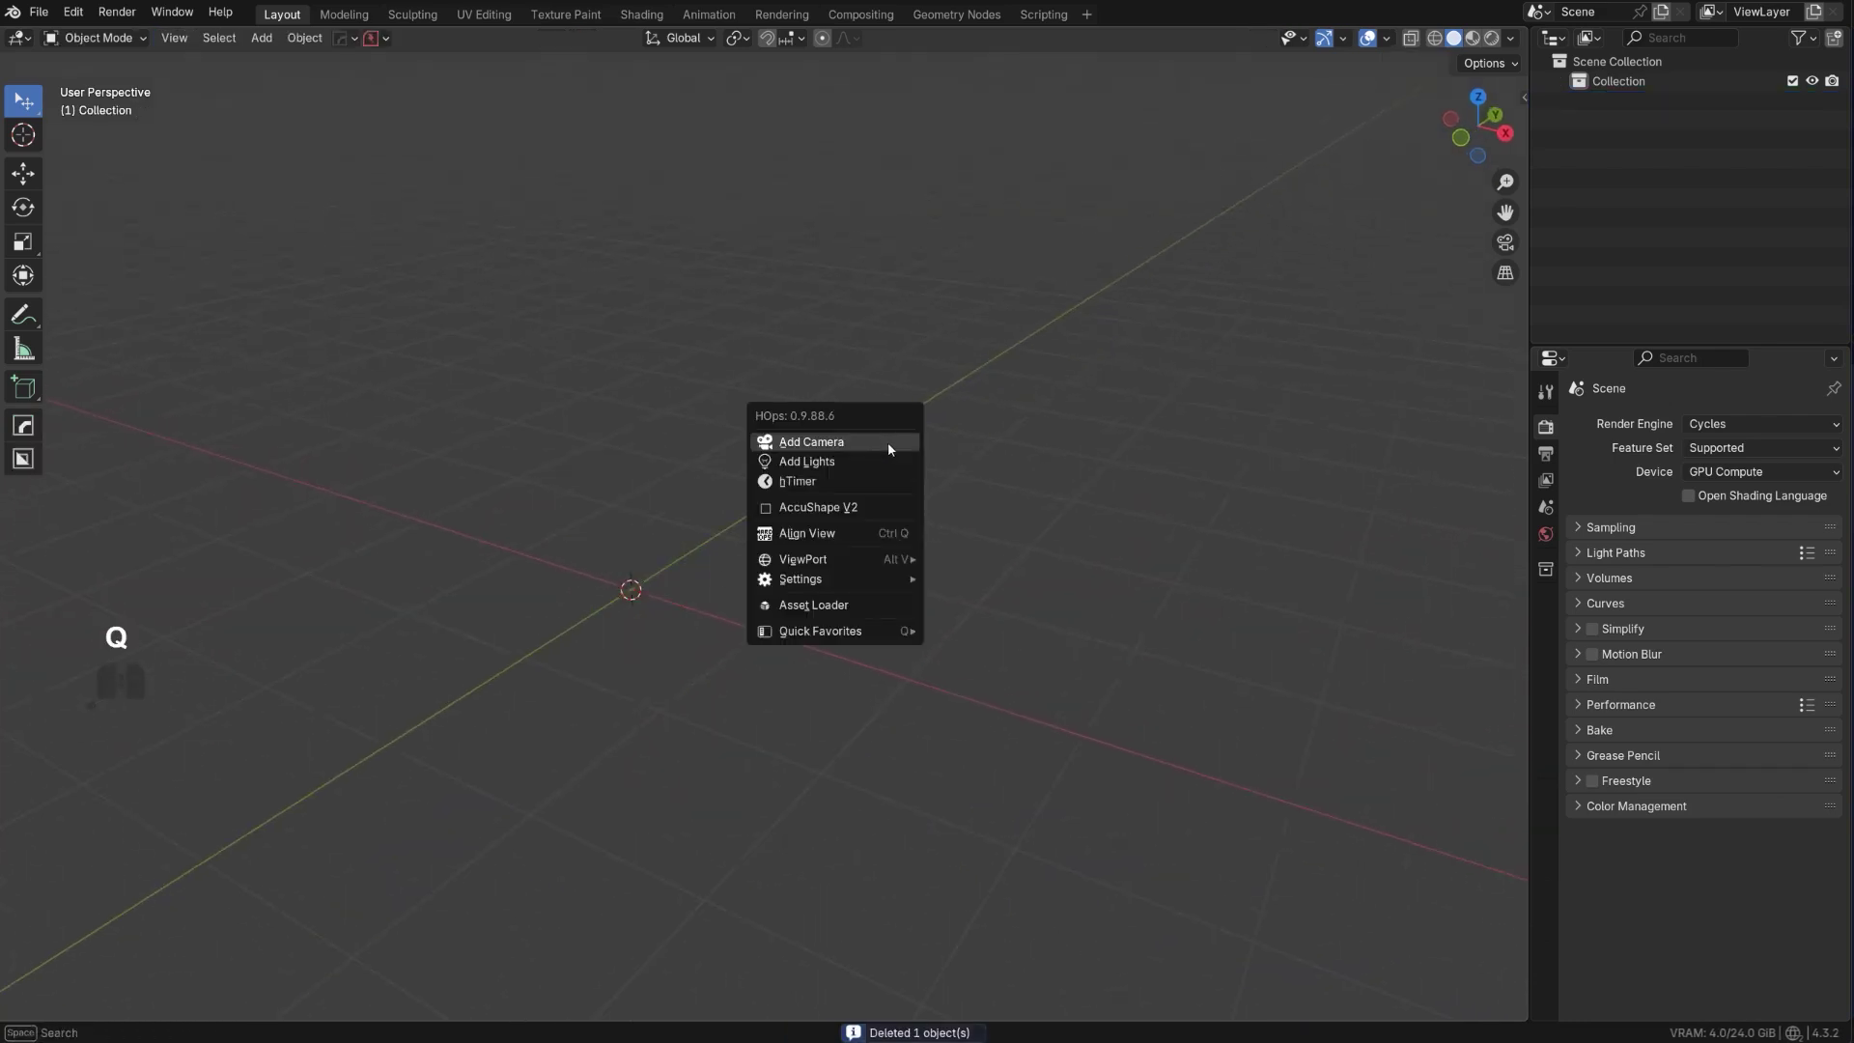
# Step: Open the DECALmachine asset loader, show the decal pie with D, then dismiss it
pyautogui.click(816, 609)
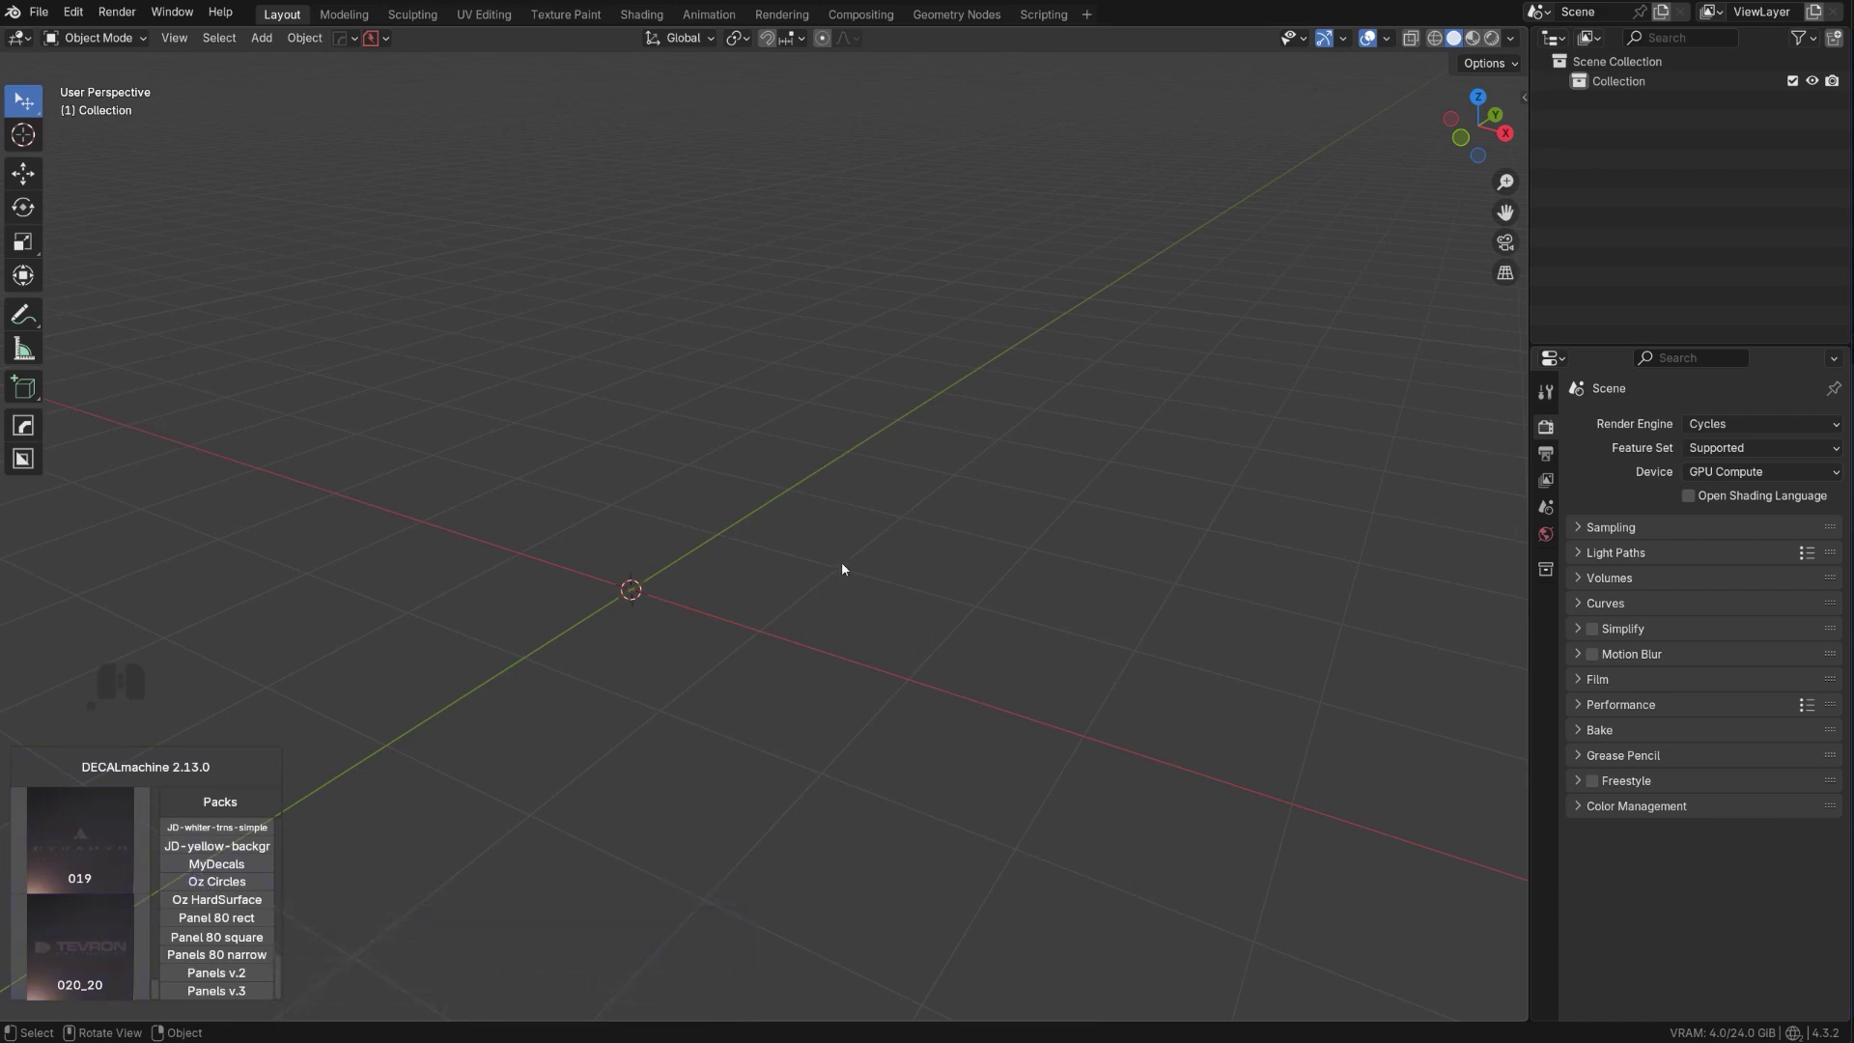
pyautogui.press('d')
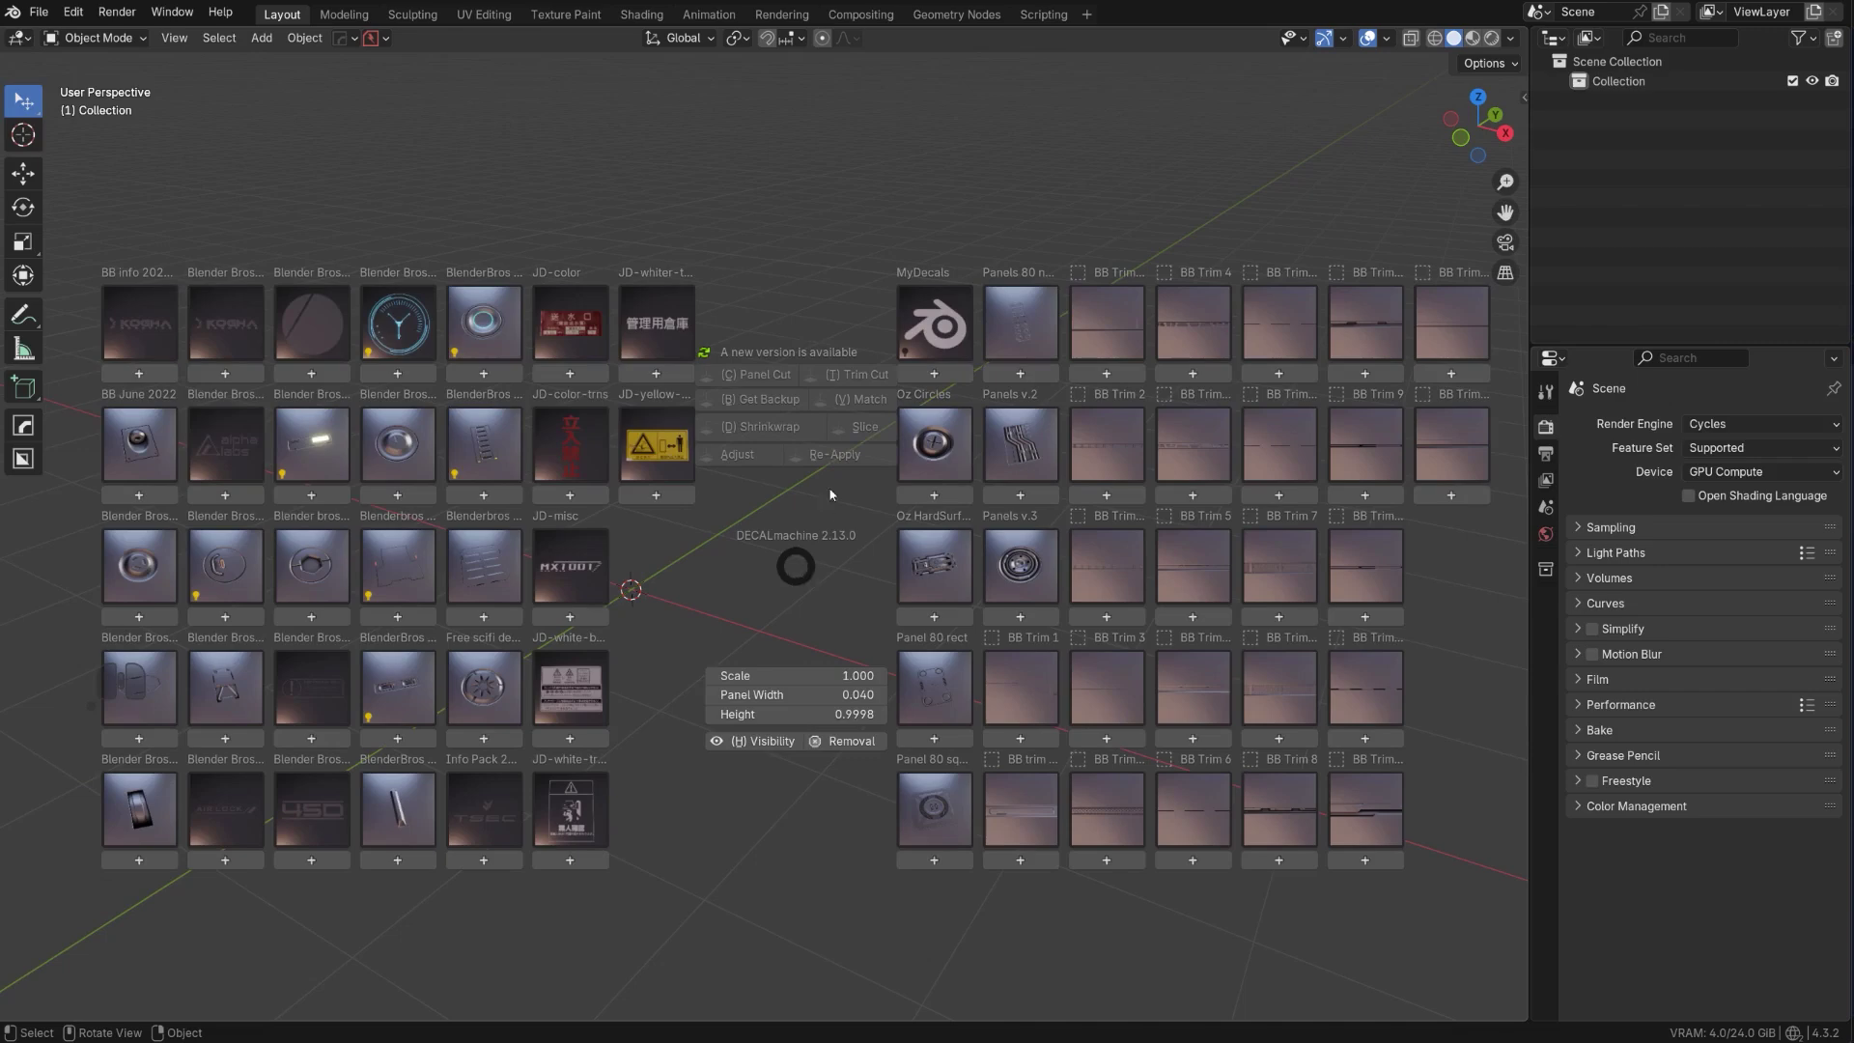
pyautogui.press('Escape')
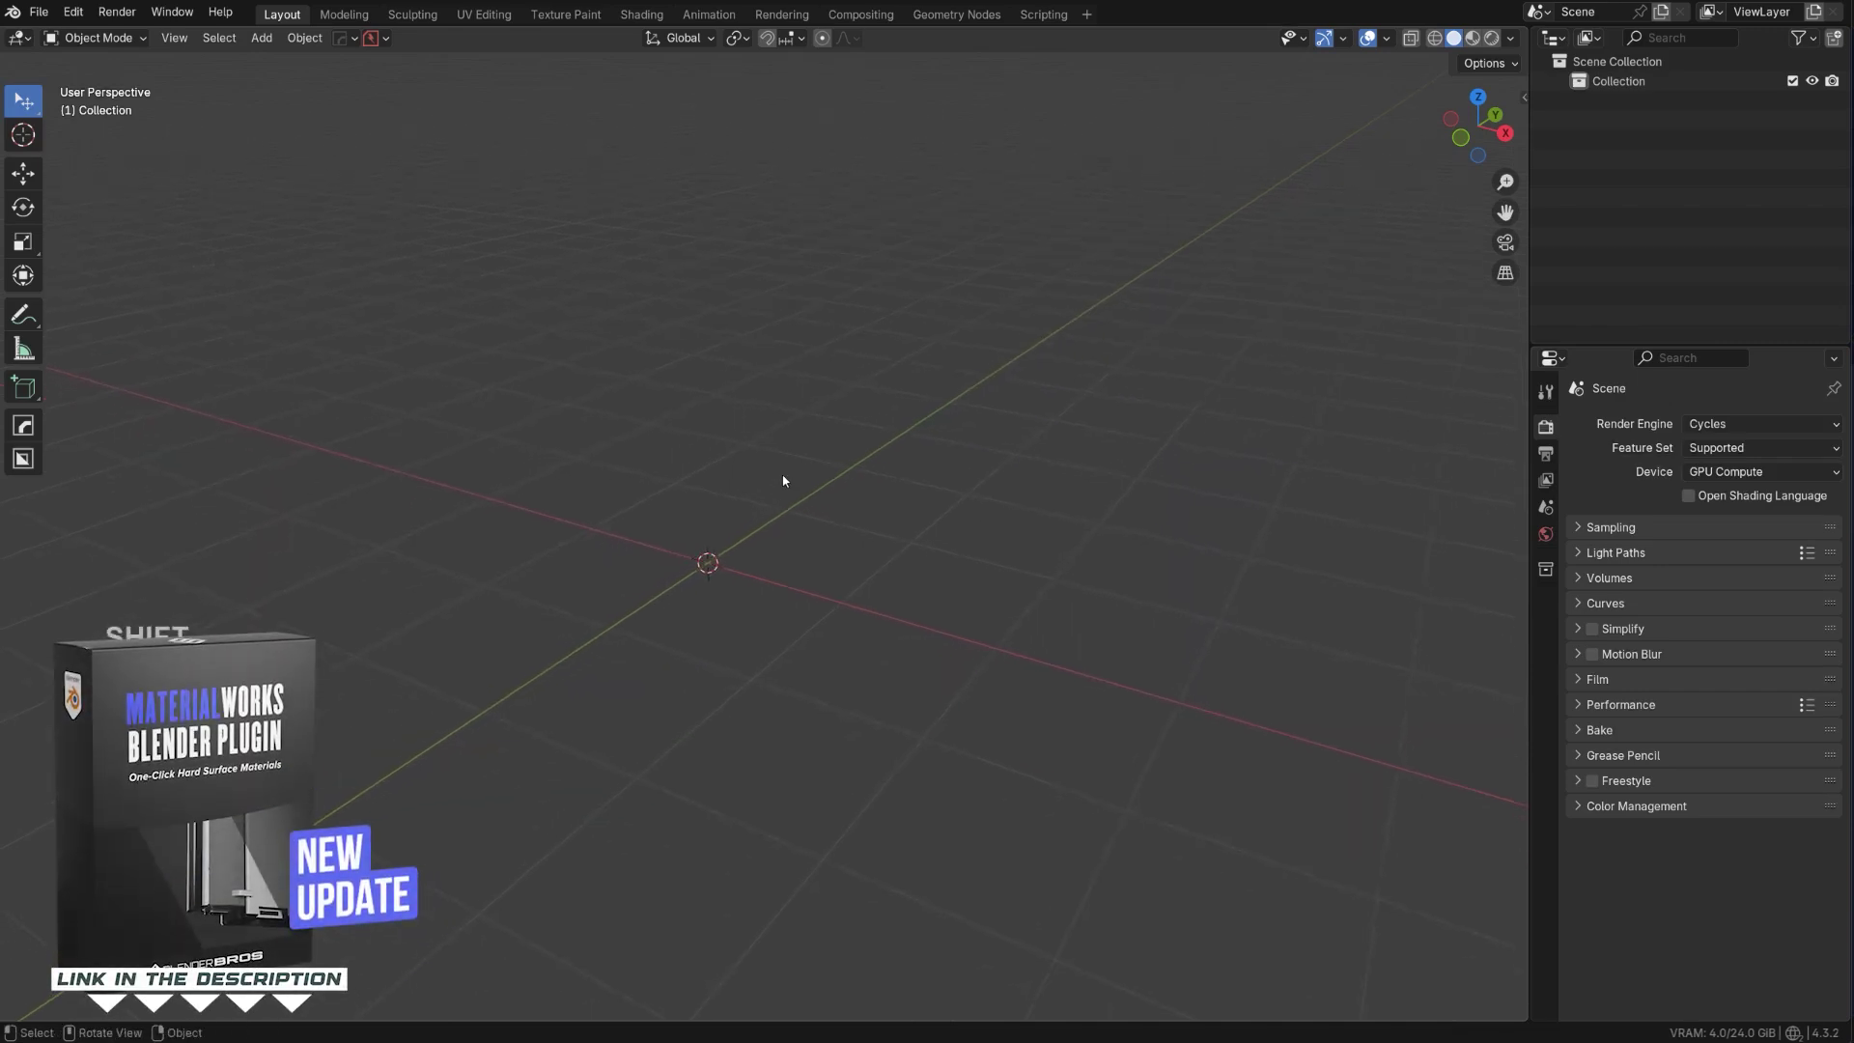
# Step: Adjust the view and bring up the Hard Ops menu showing Asset Loader's KitOps and decal description
pyautogui.moveTo(788, 484); pyautogui.dragTo(765, 423, button='middle')
pyautogui.keyDown('shift'); pyautogui.moveTo(878, 517); pyautogui.dragTo(843, 454, button='middle'); pyautogui.keyUp('shift')
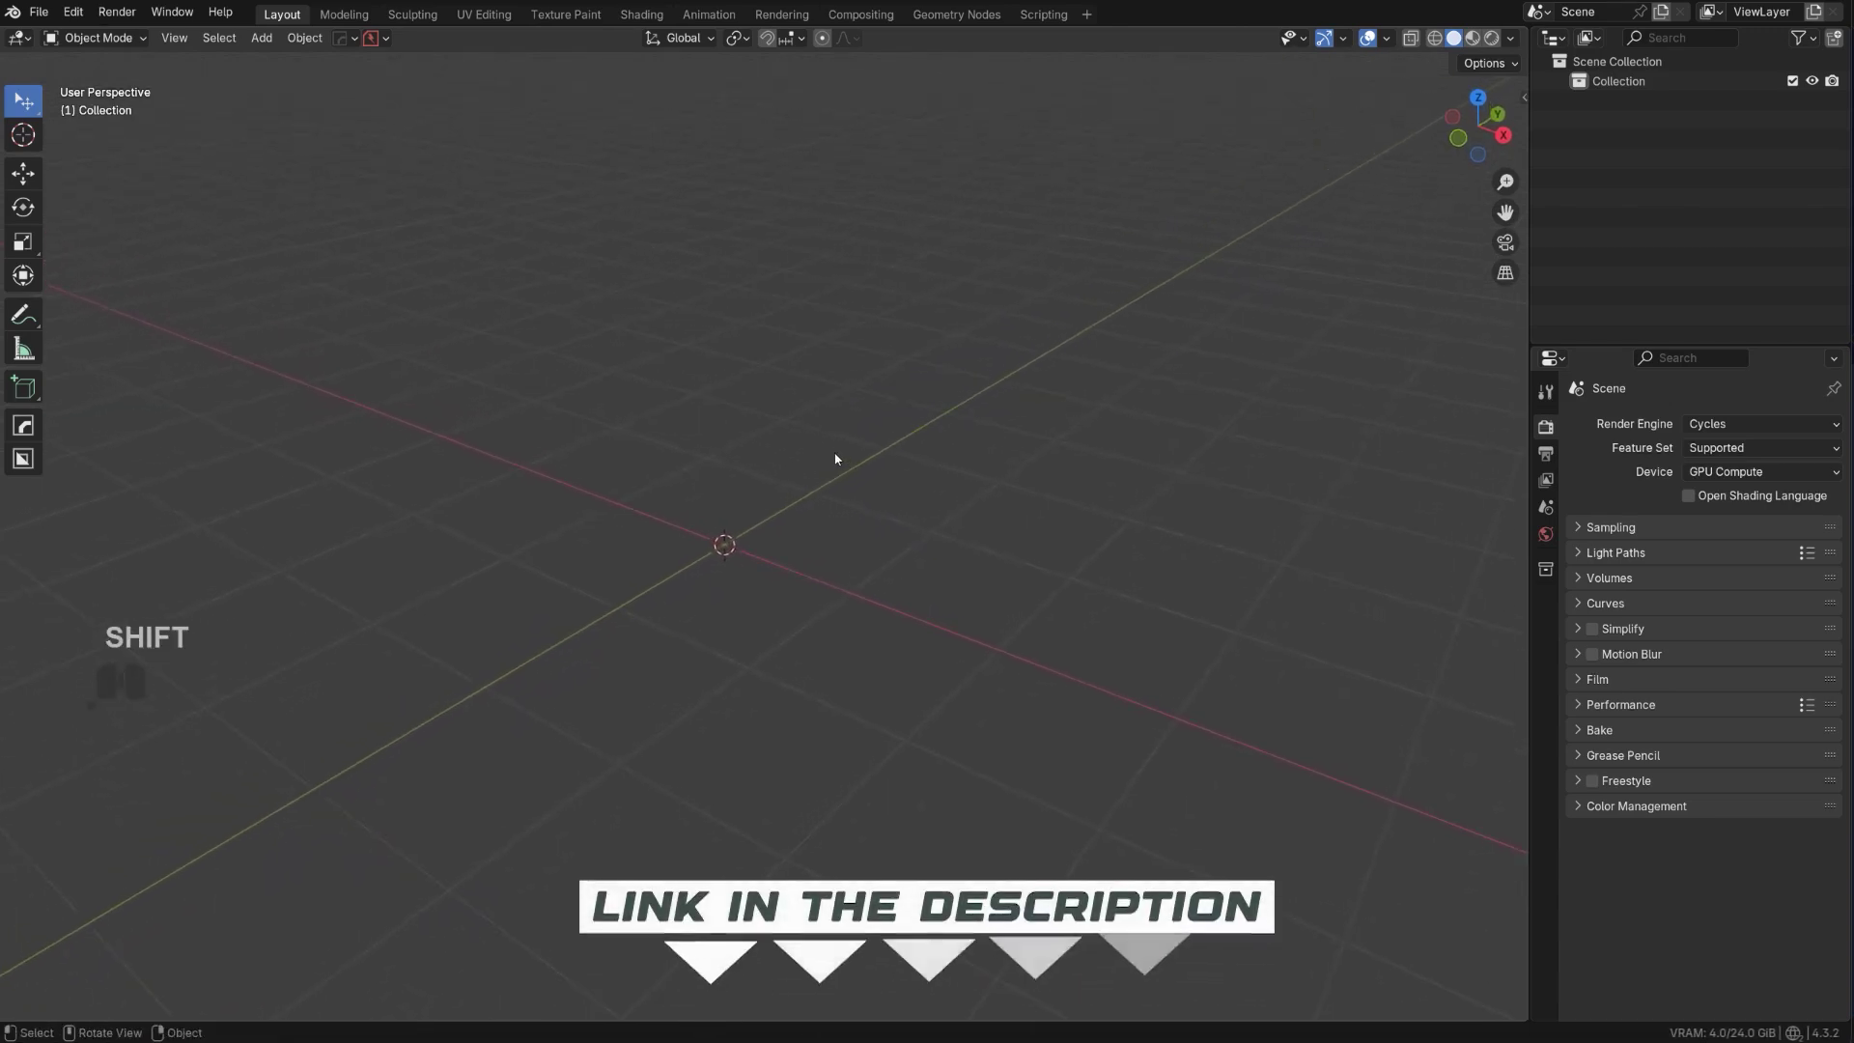
pyautogui.moveTo(836, 460); pyautogui.dragTo(798, 451, button='middle')
pyautogui.press('q')
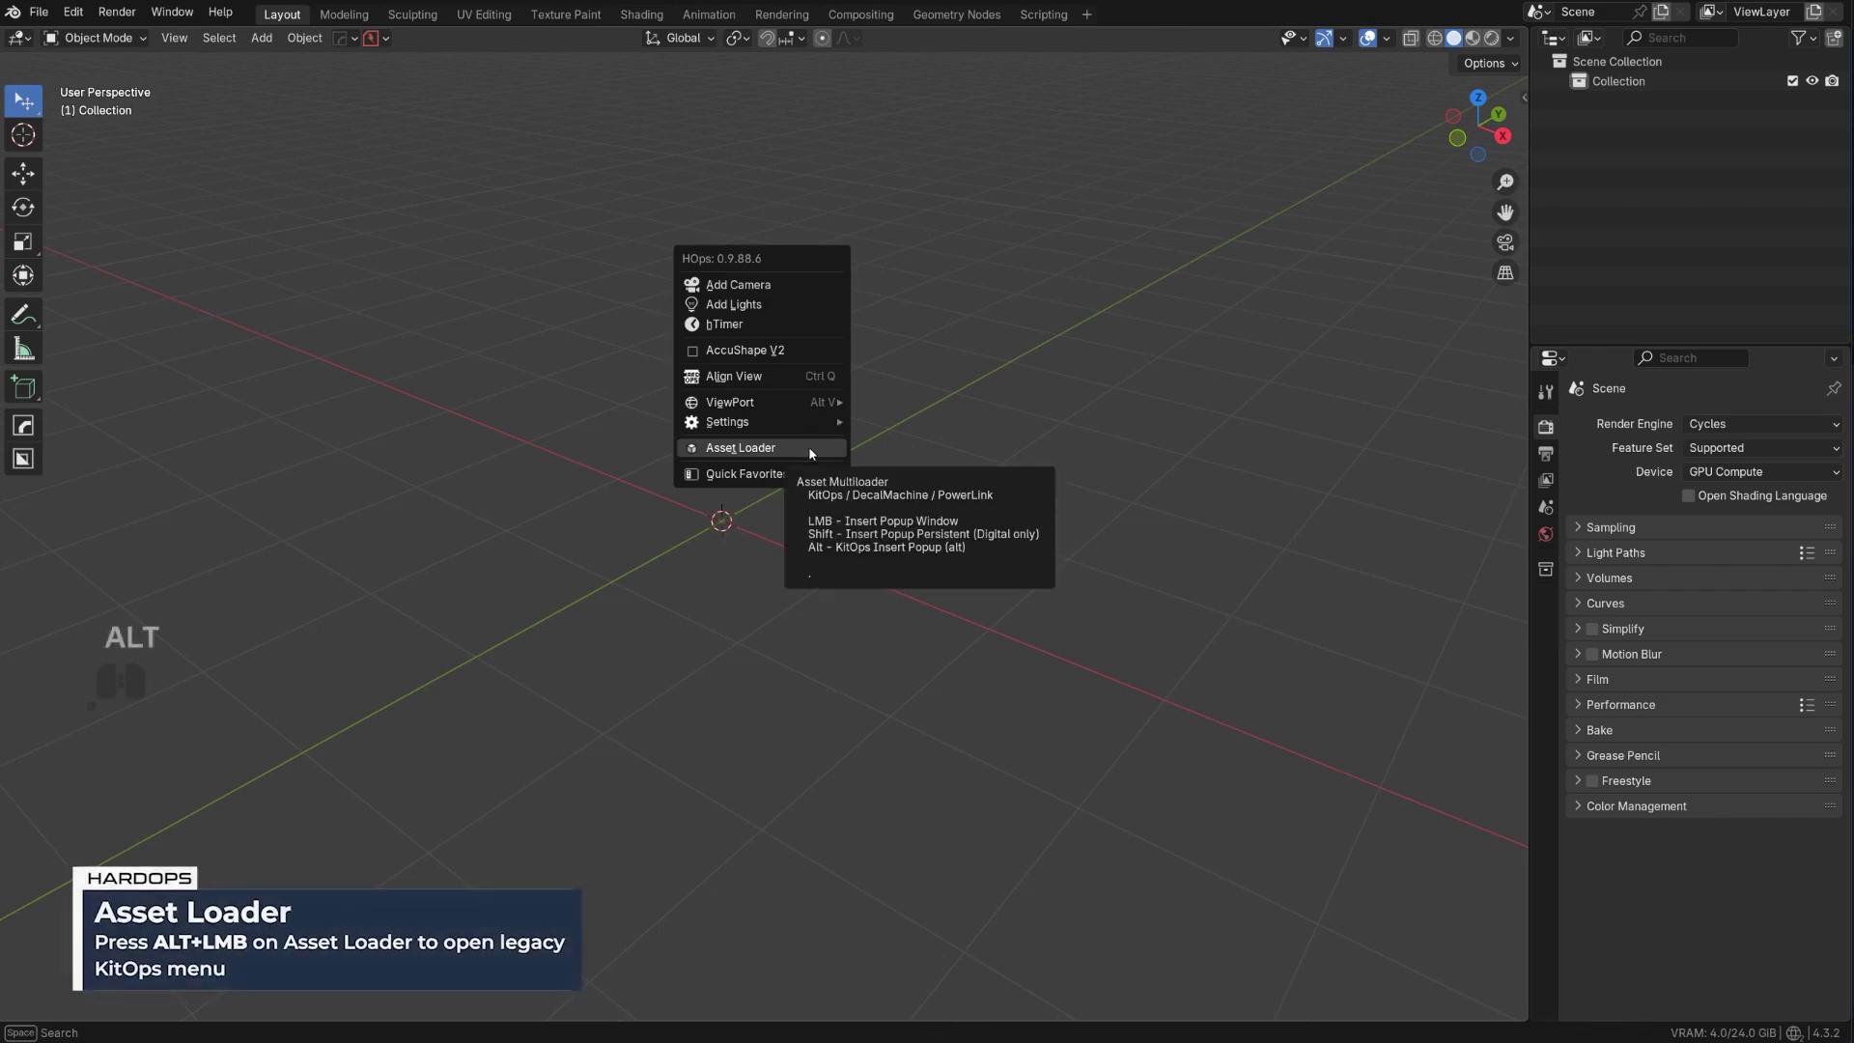
# Step: Open the legacy HardOps-Inserts KitOps panel, reposition it, and show its insert thumbnail grid
pyautogui.keyDown('alt'); pyautogui.click(811, 448); pyautogui.keyUp('alt')
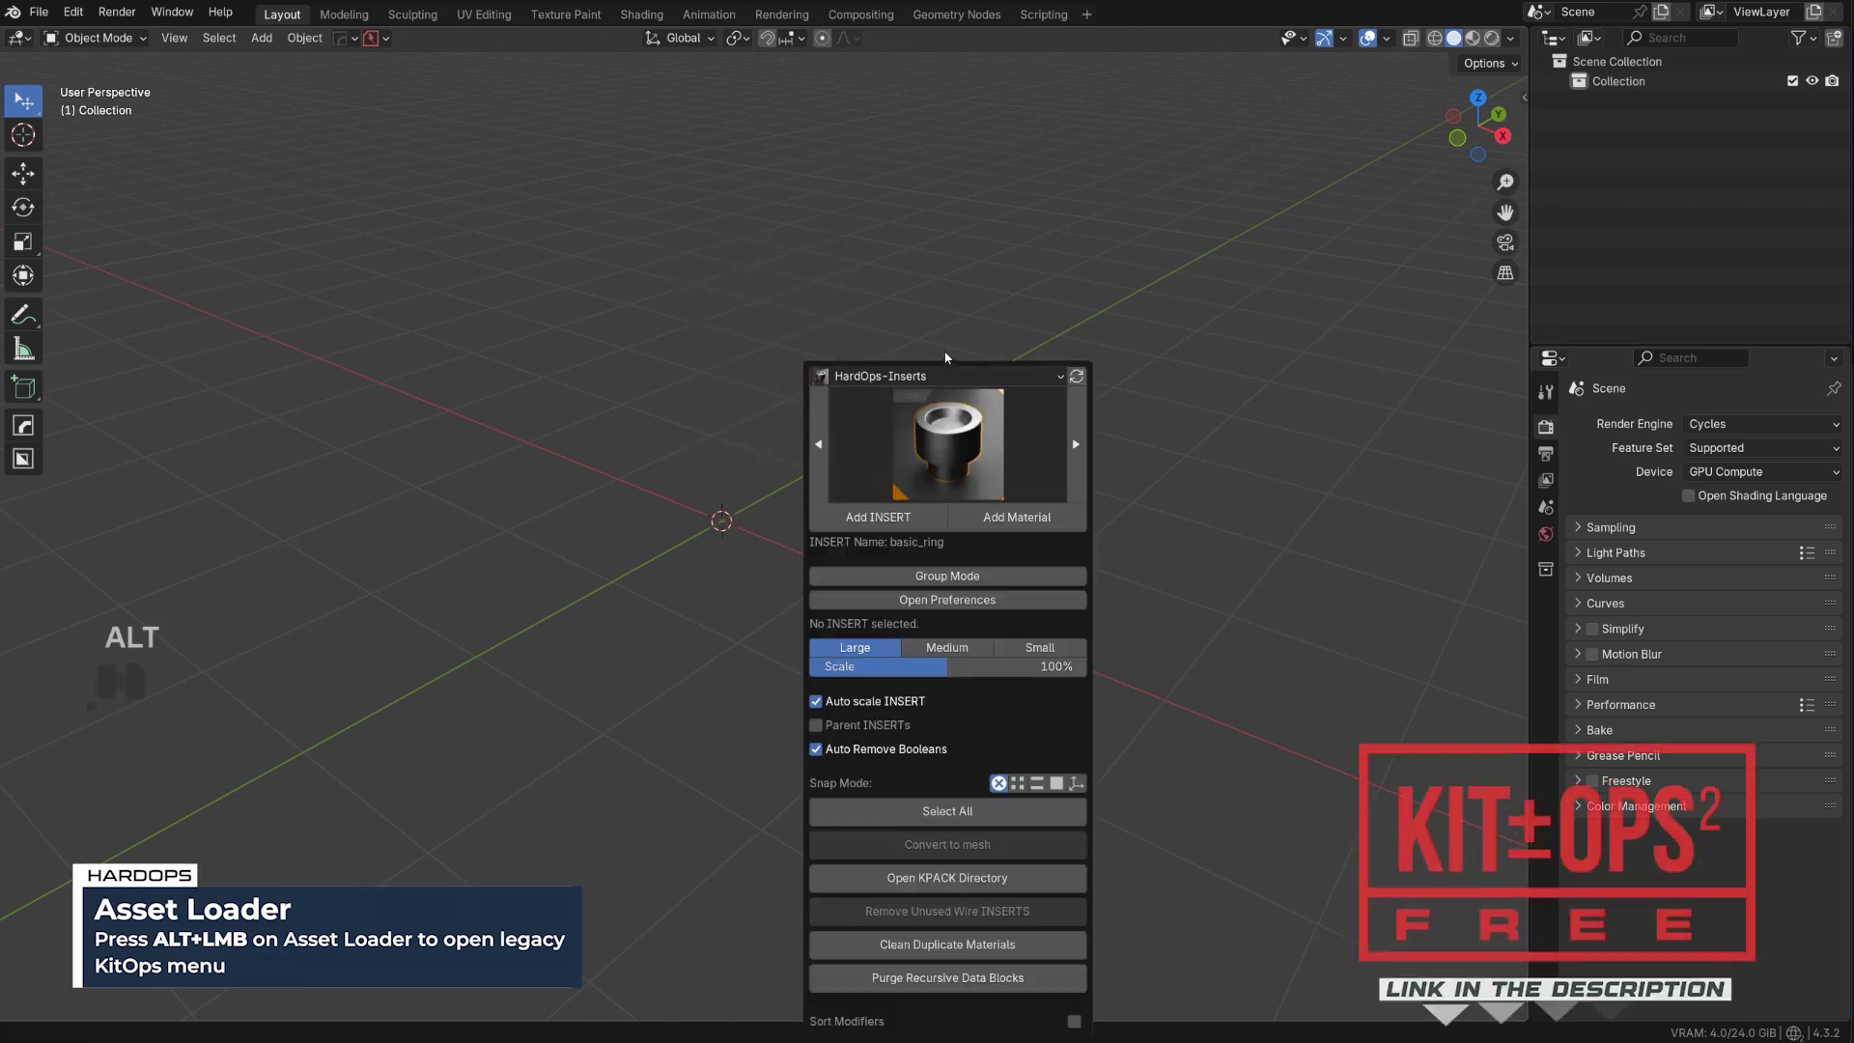
pyautogui.moveTo(951, 365); pyautogui.dragTo(819, 204)
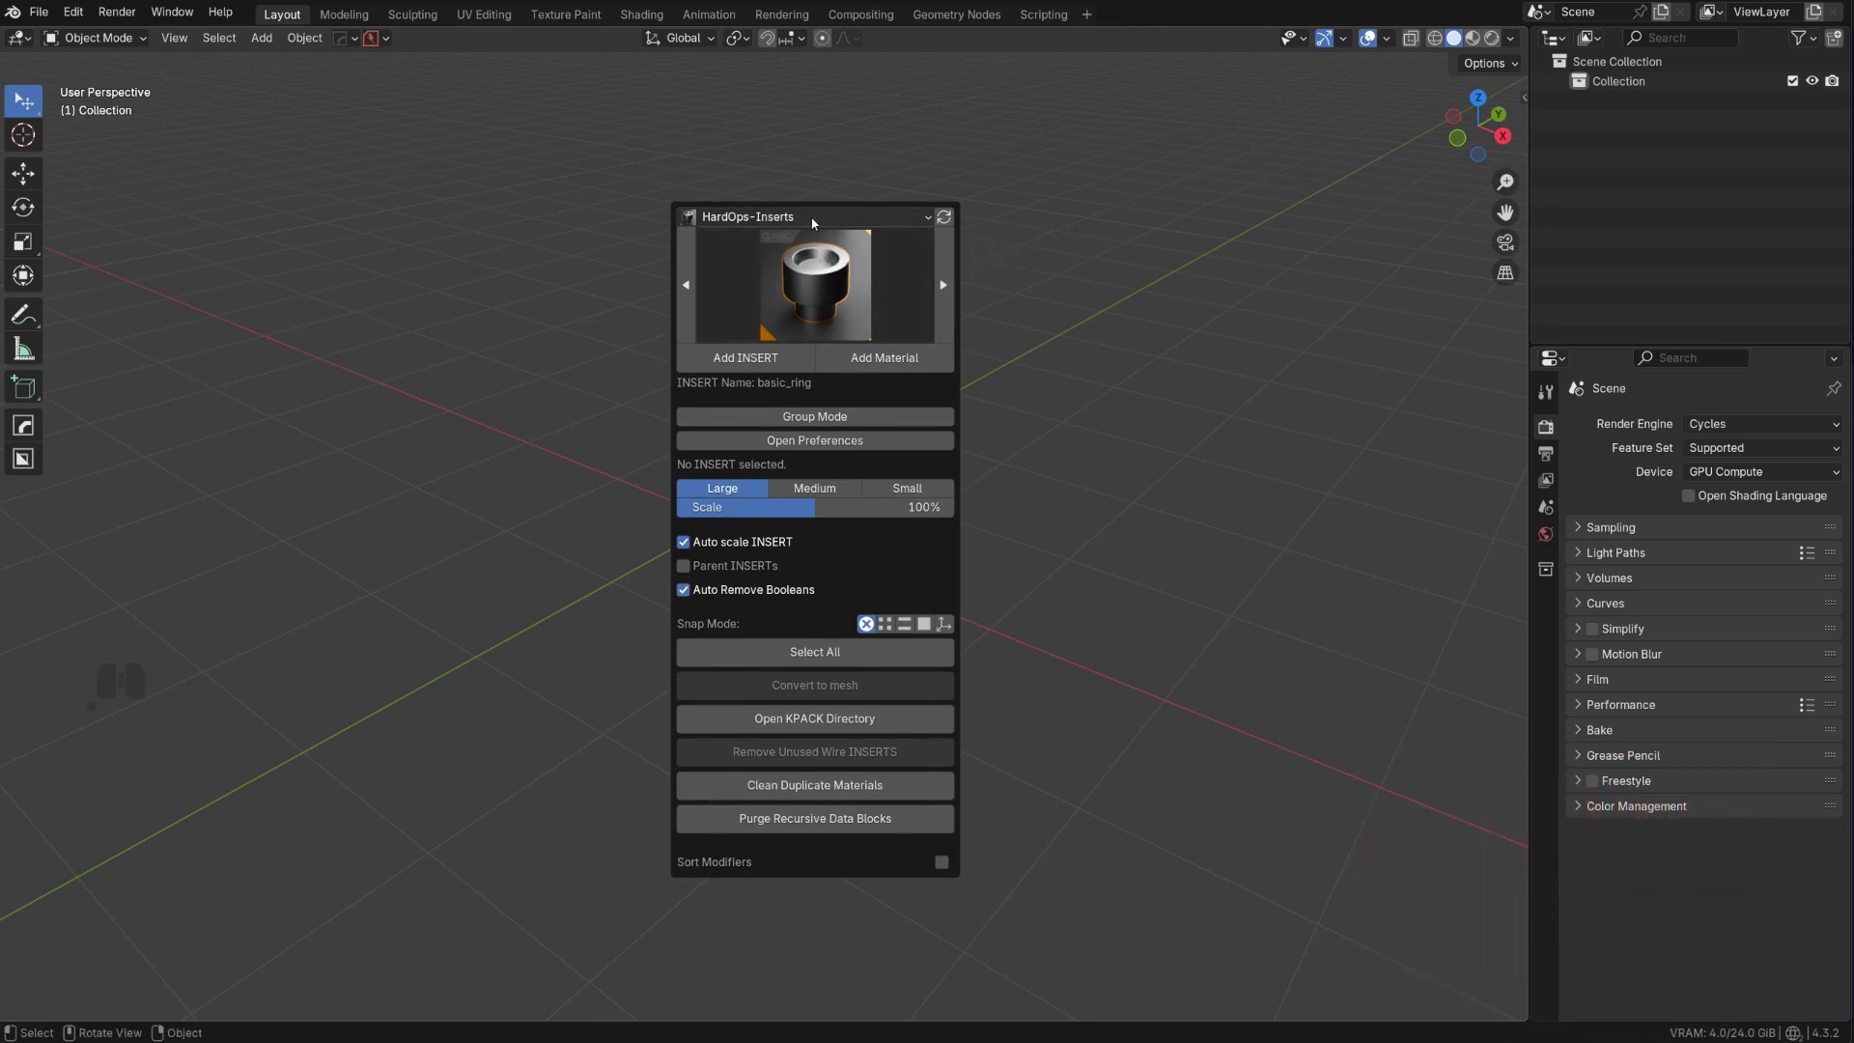
pyautogui.click(826, 287)
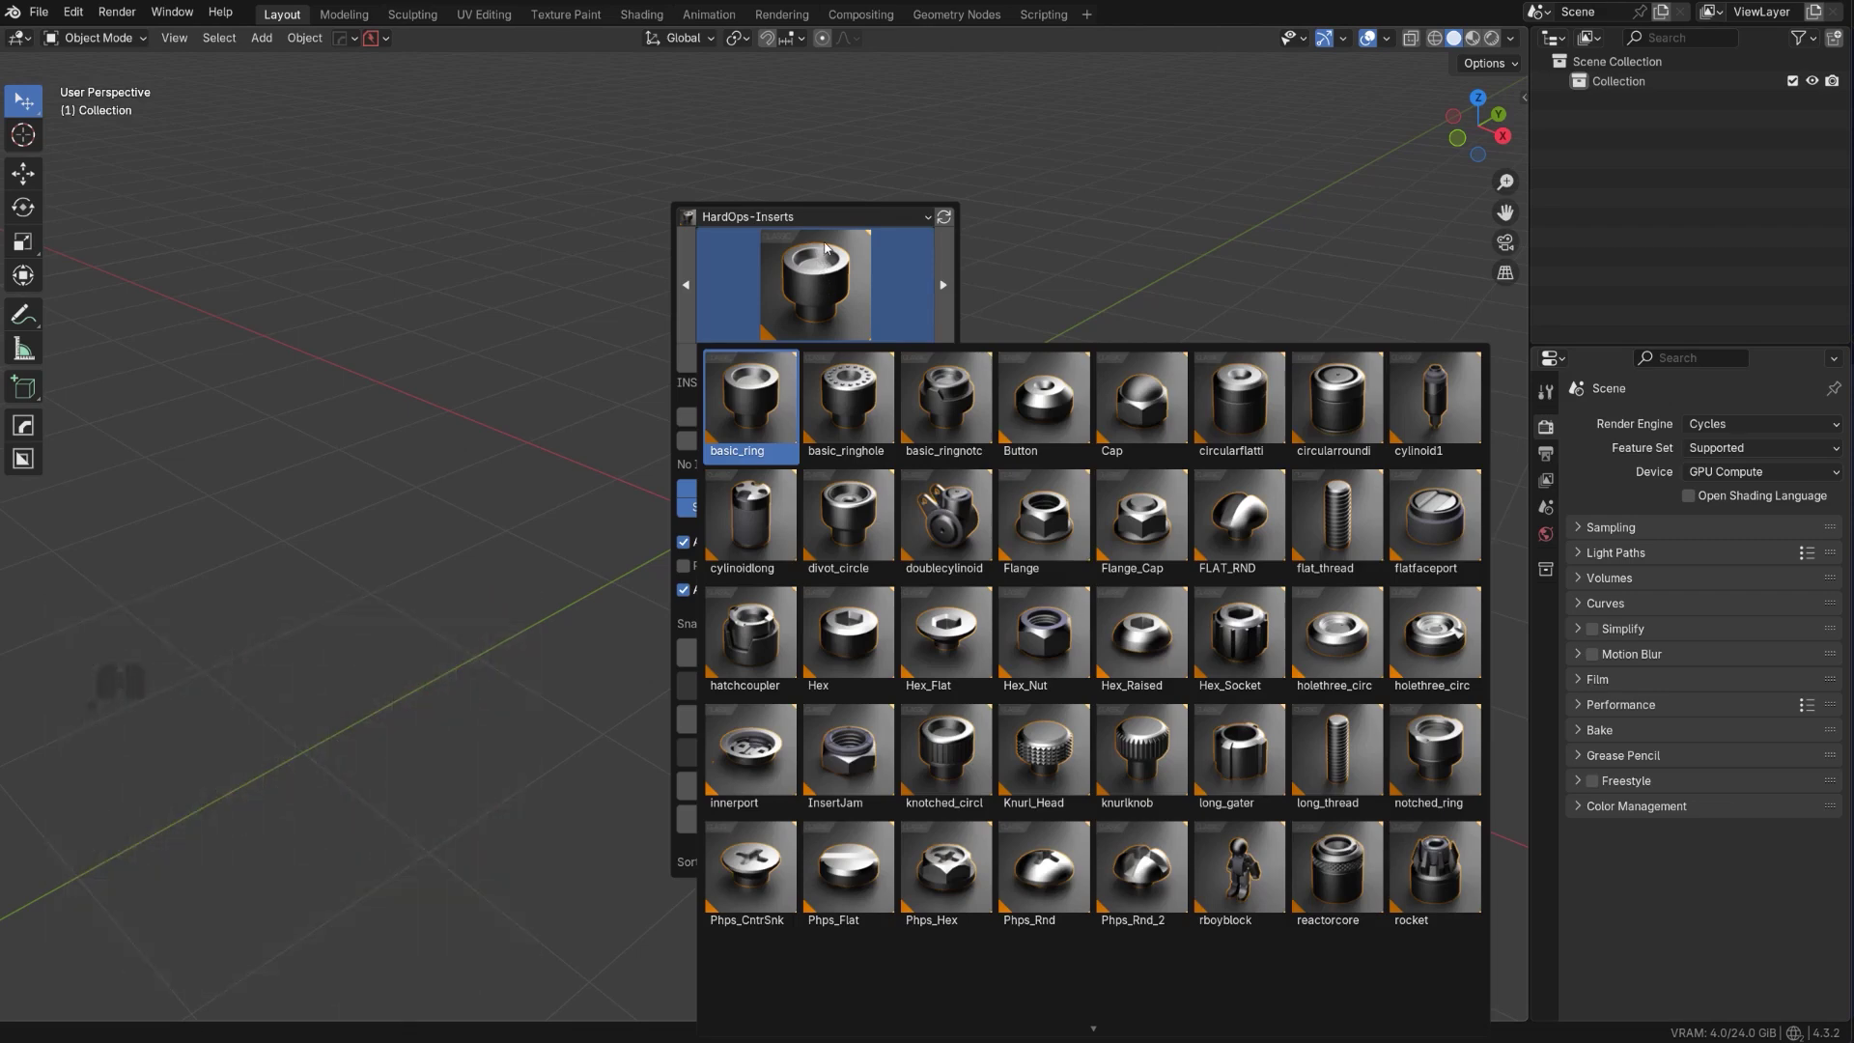
pyautogui.moveTo(1101, 1026)
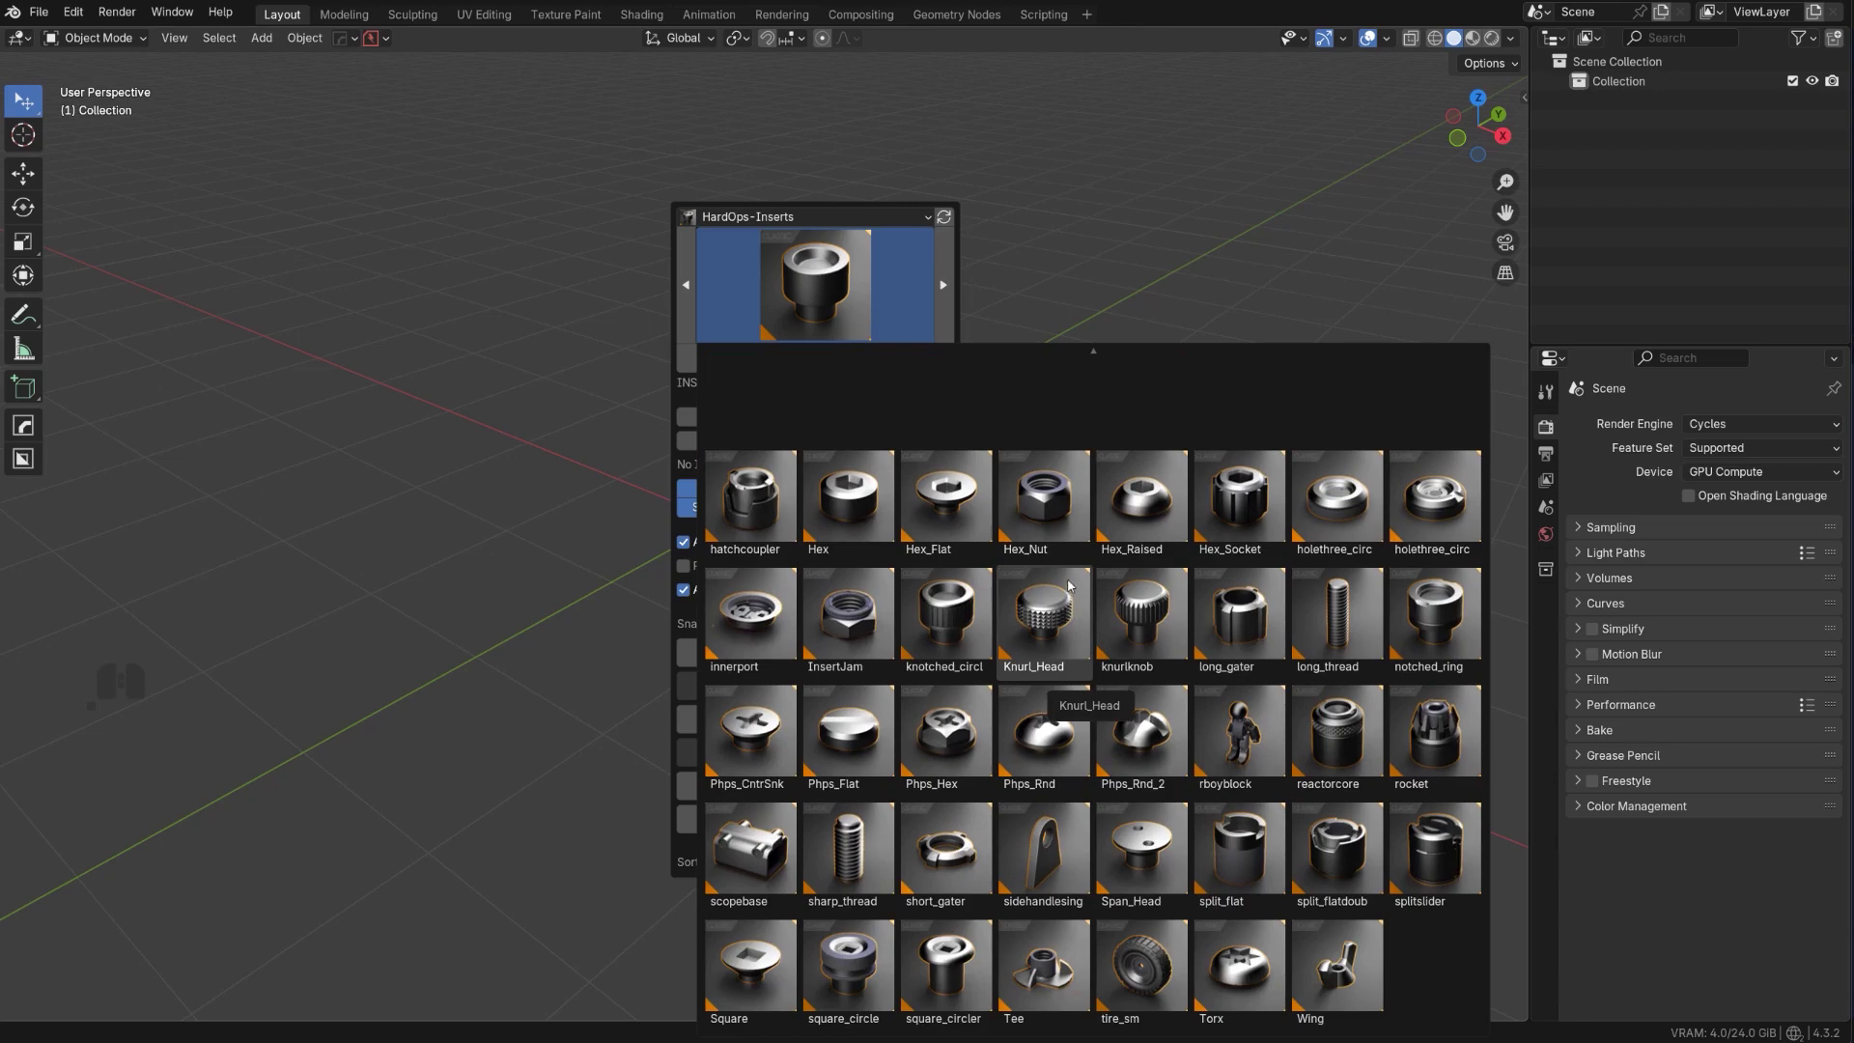
# Step: Add the Hex_Socket insert to the scene and copy it
pyautogui.click(1240, 498)
pyautogui.click(755, 365)
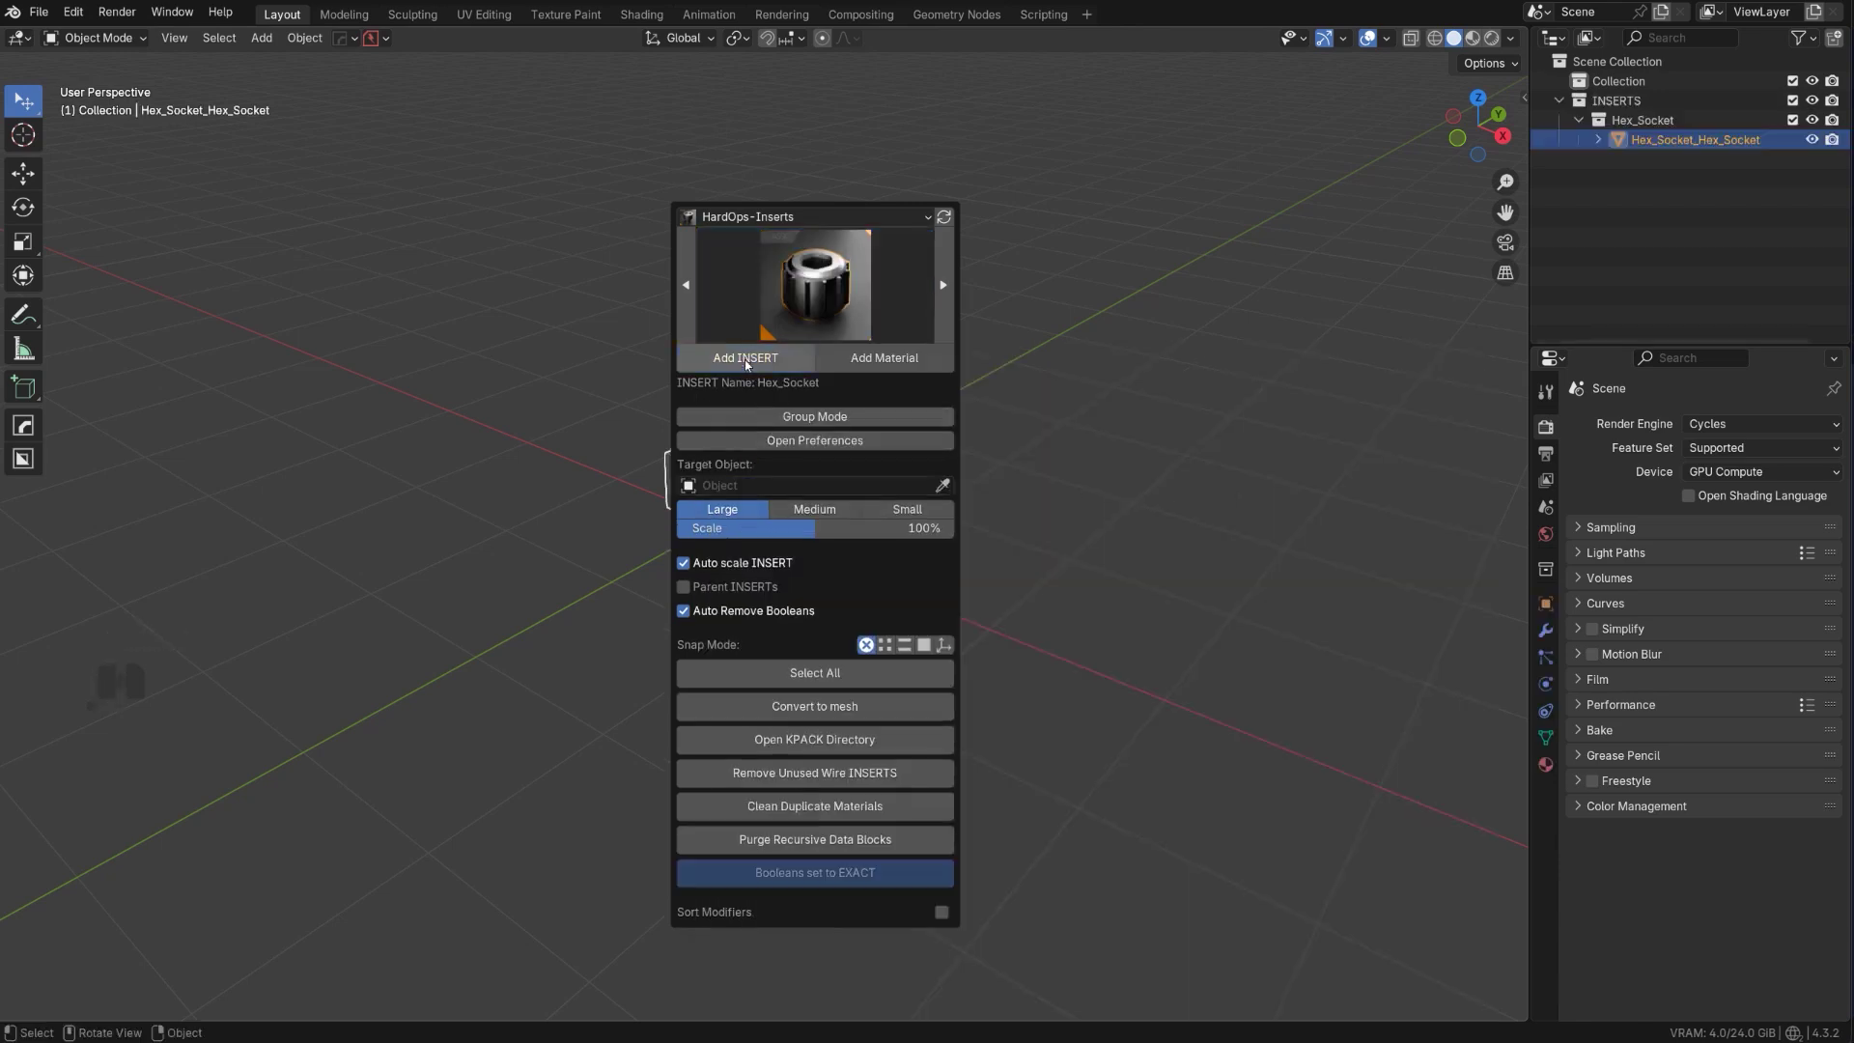
pyautogui.keyDown('shift'); pyautogui.moveTo(787, 586); pyautogui.dragTo(811, 525, button='middle'); pyautogui.keyUp('shift')
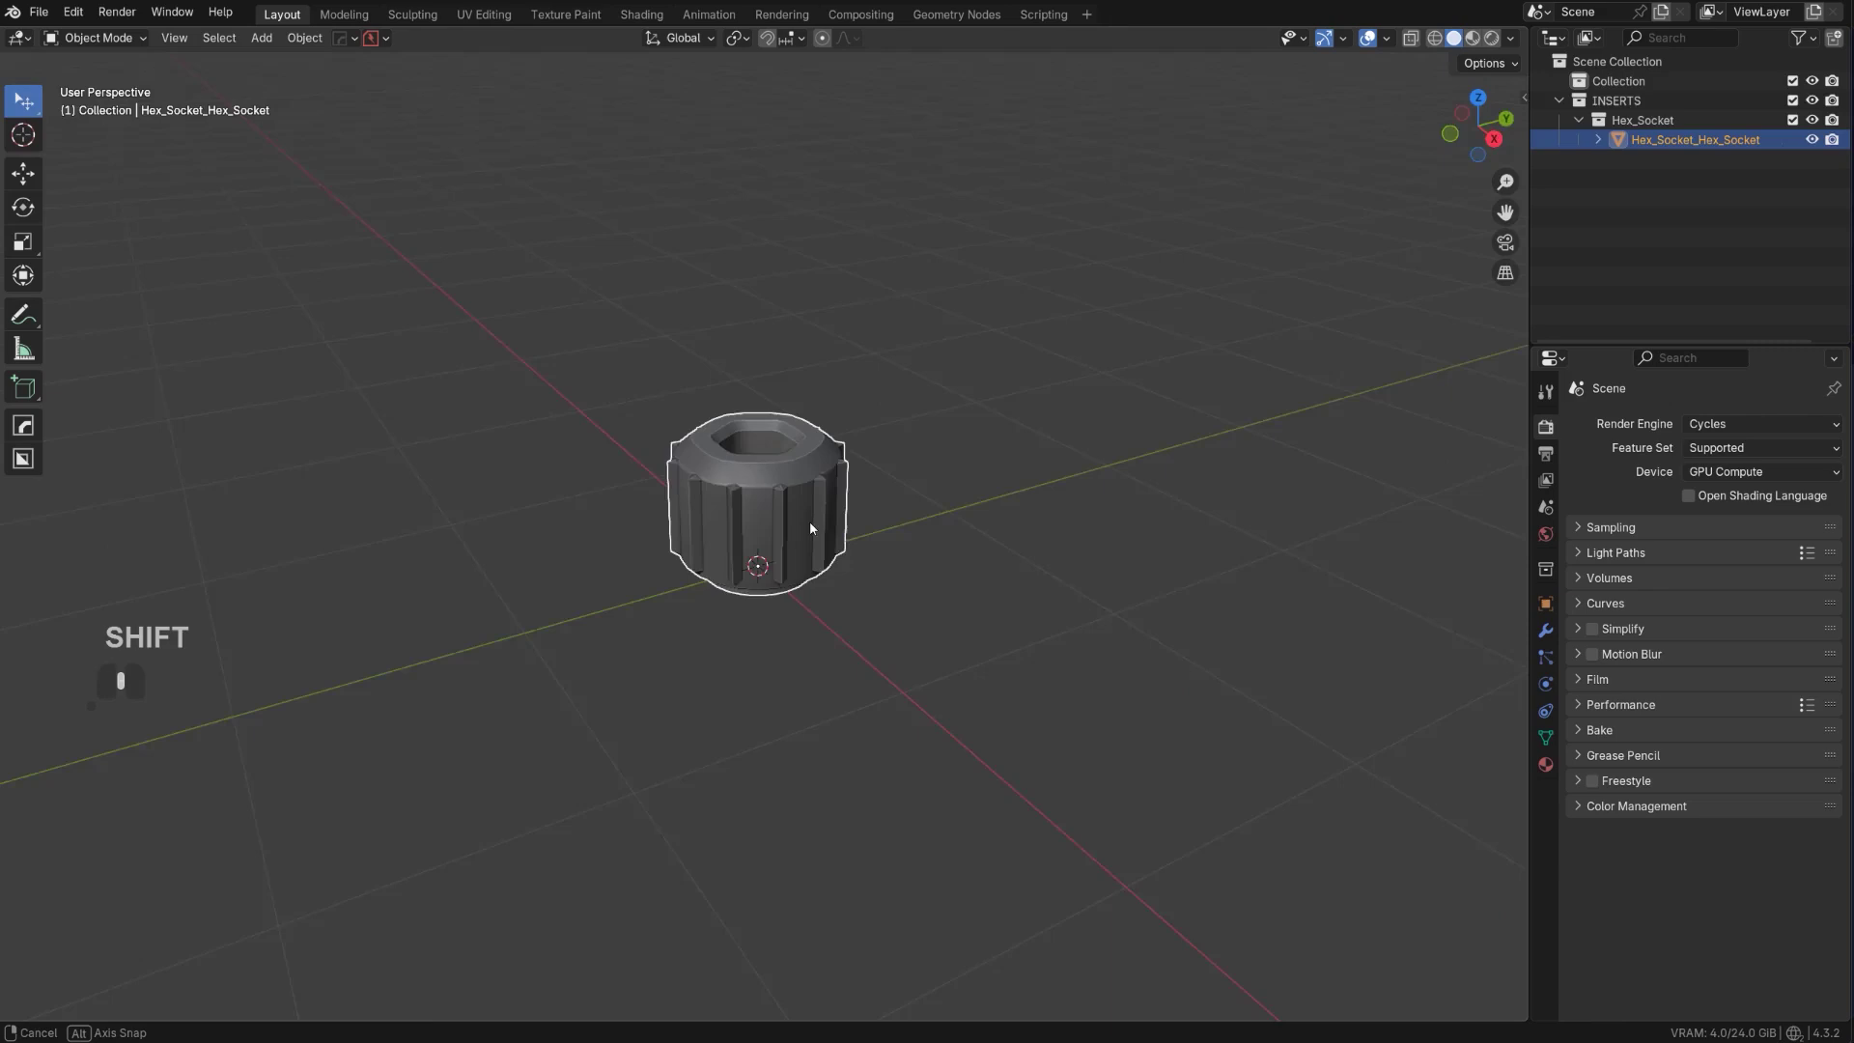
pyautogui.hotkey('ctrl', 'c')
pyautogui.click(1000, 558)
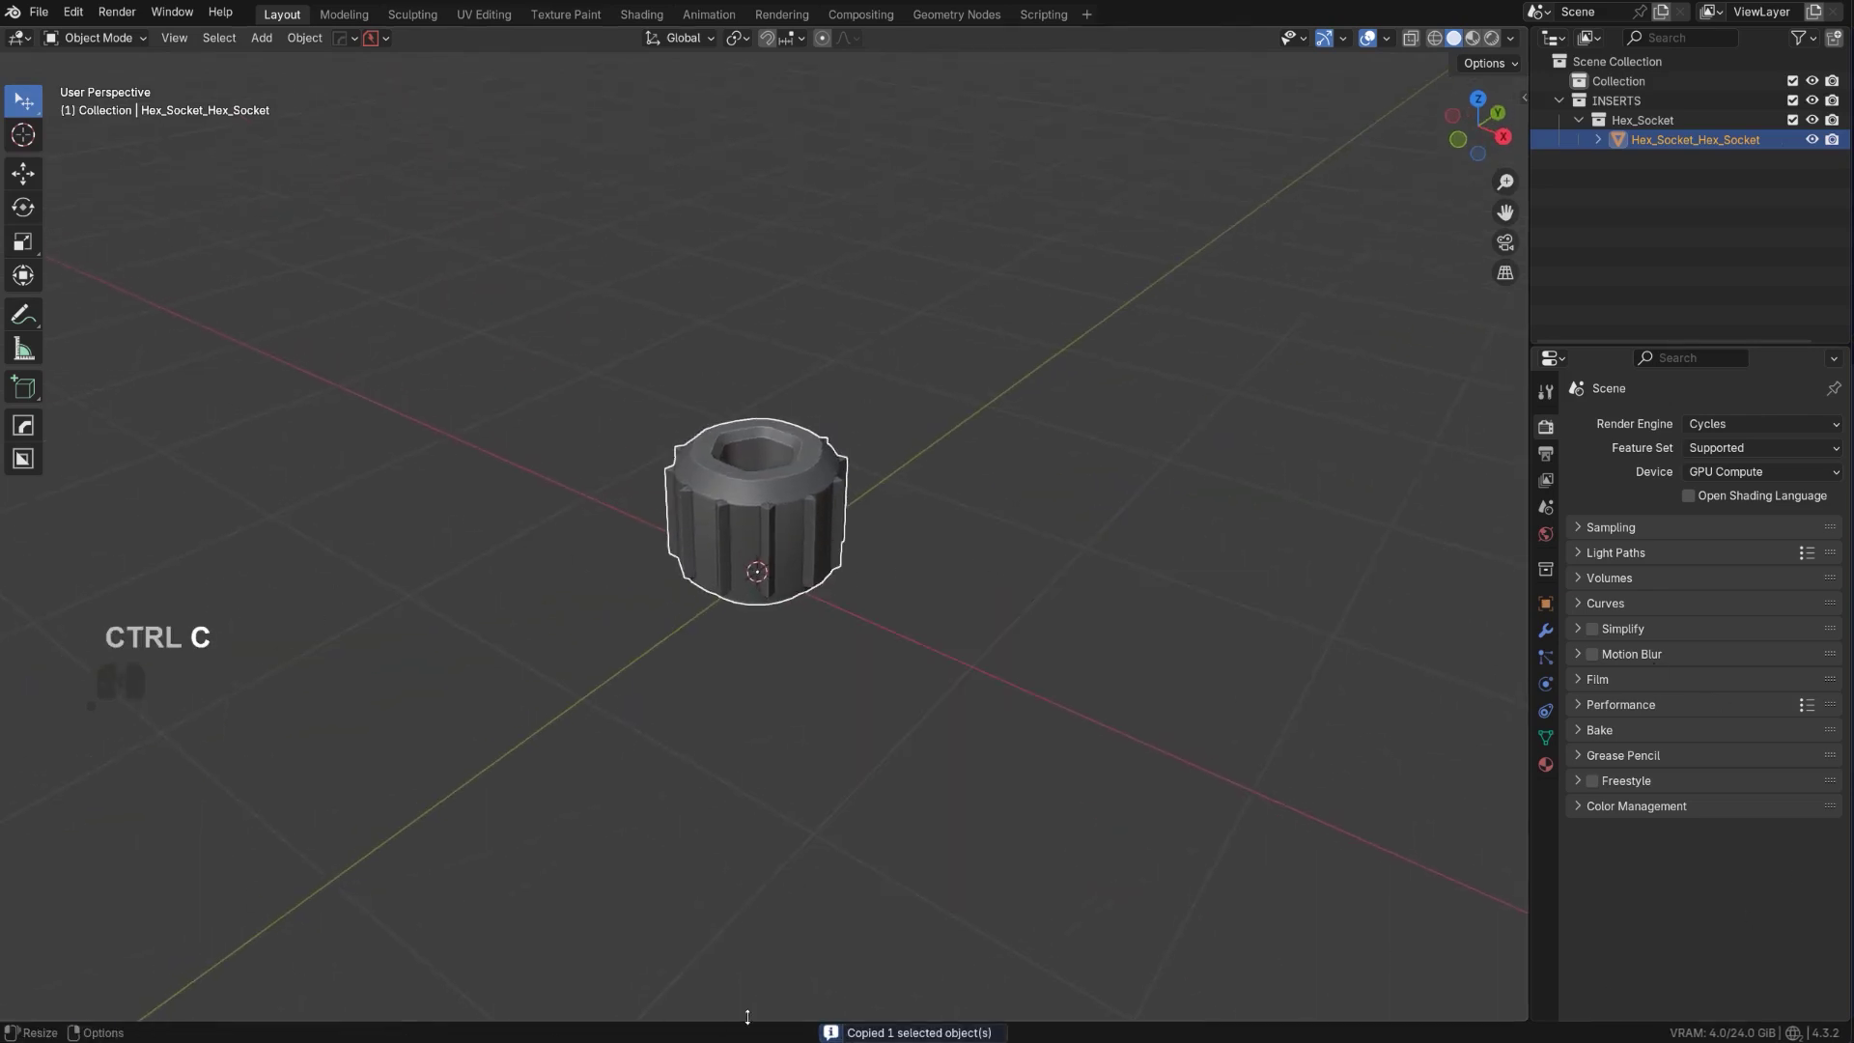
# Step: Paste the hex socket into the other Blender window, then delete it there
pyautogui.moveTo(1331, 1041)
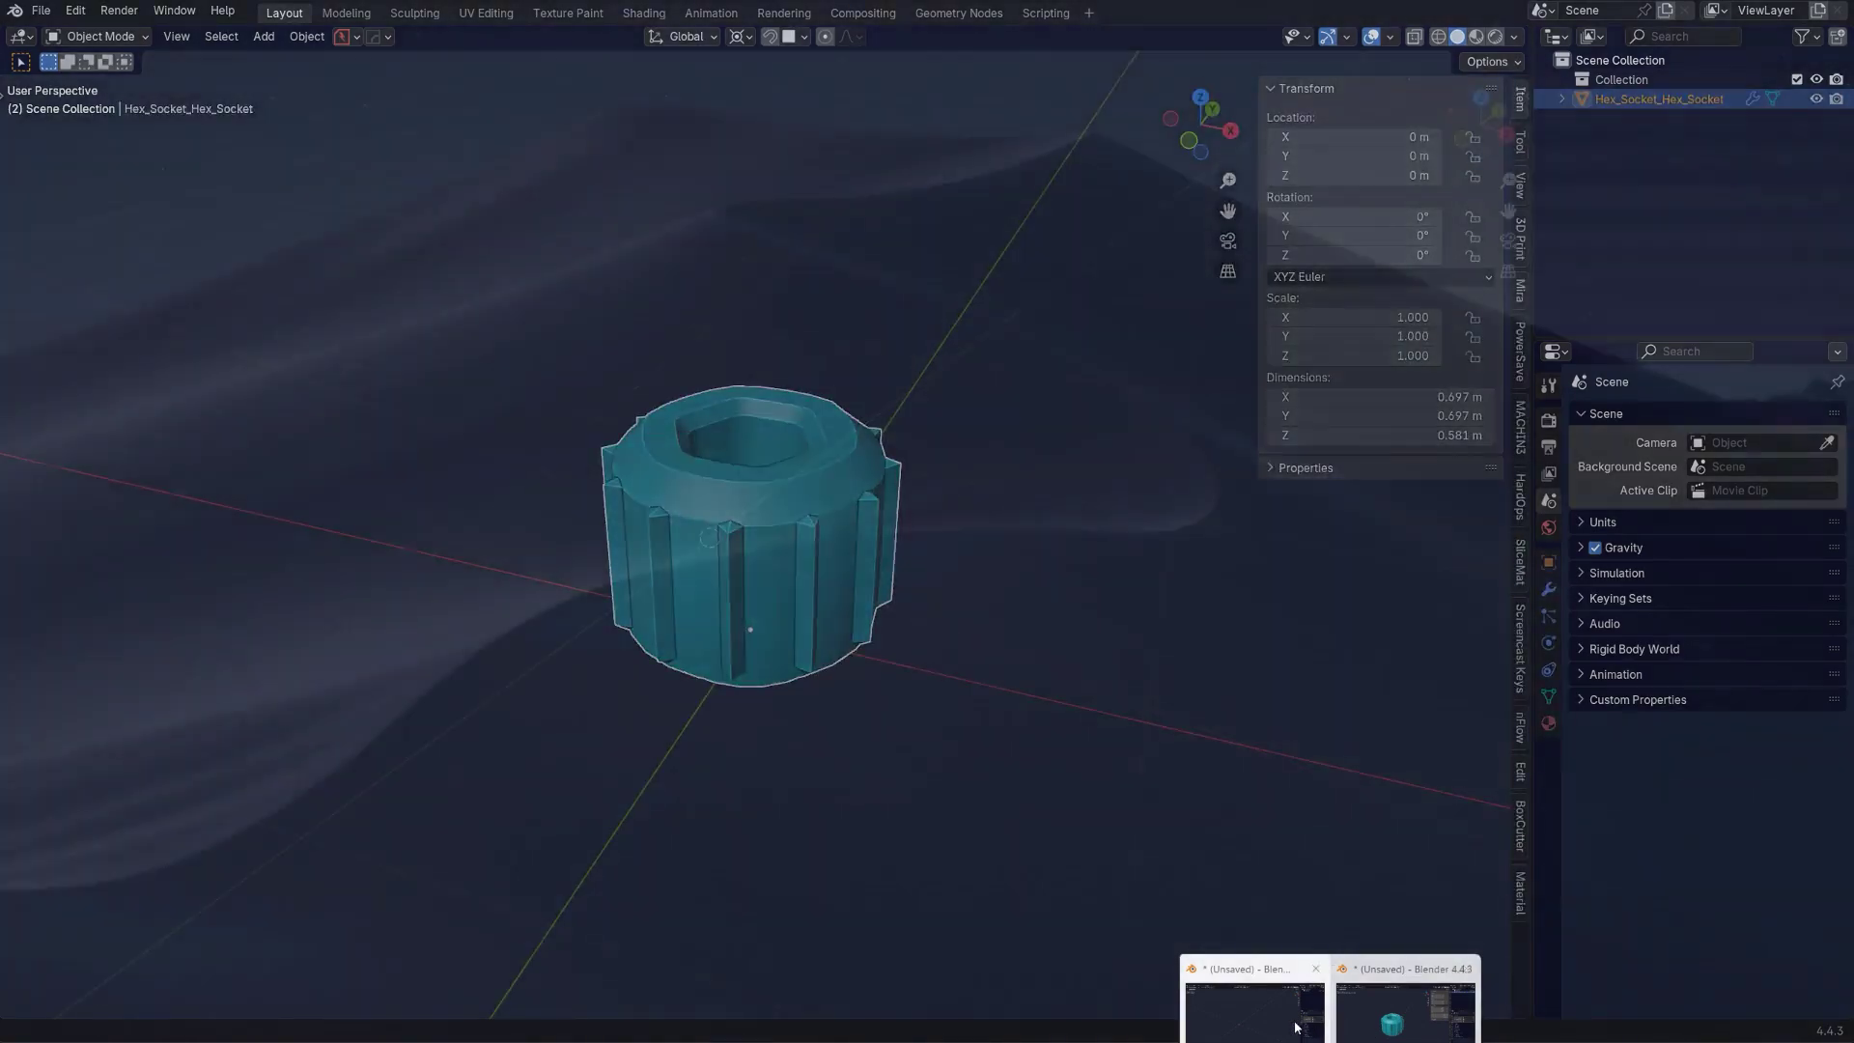
pyautogui.click(1255, 1004)
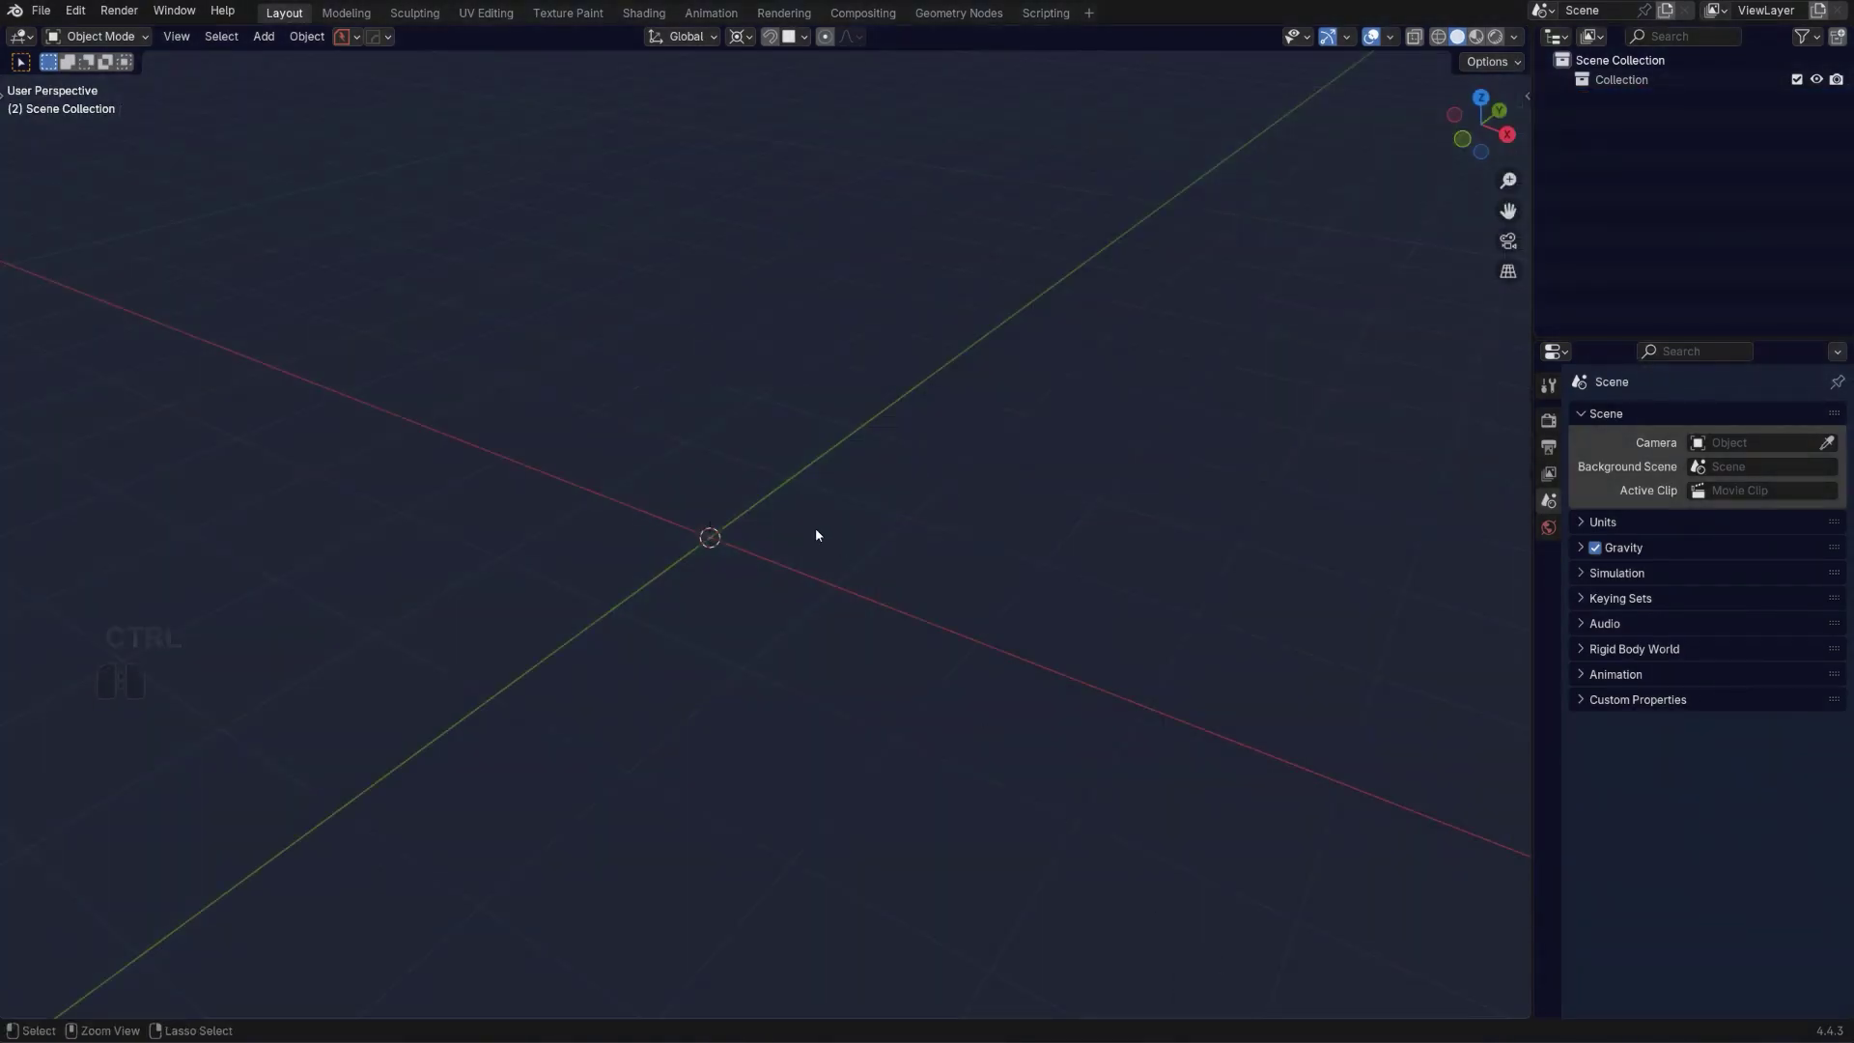
pyautogui.hotkey('ctrl', 'v')
pyautogui.scroll(5, 809, 524)
pyautogui.press('x')
pyautogui.click(760, 489)
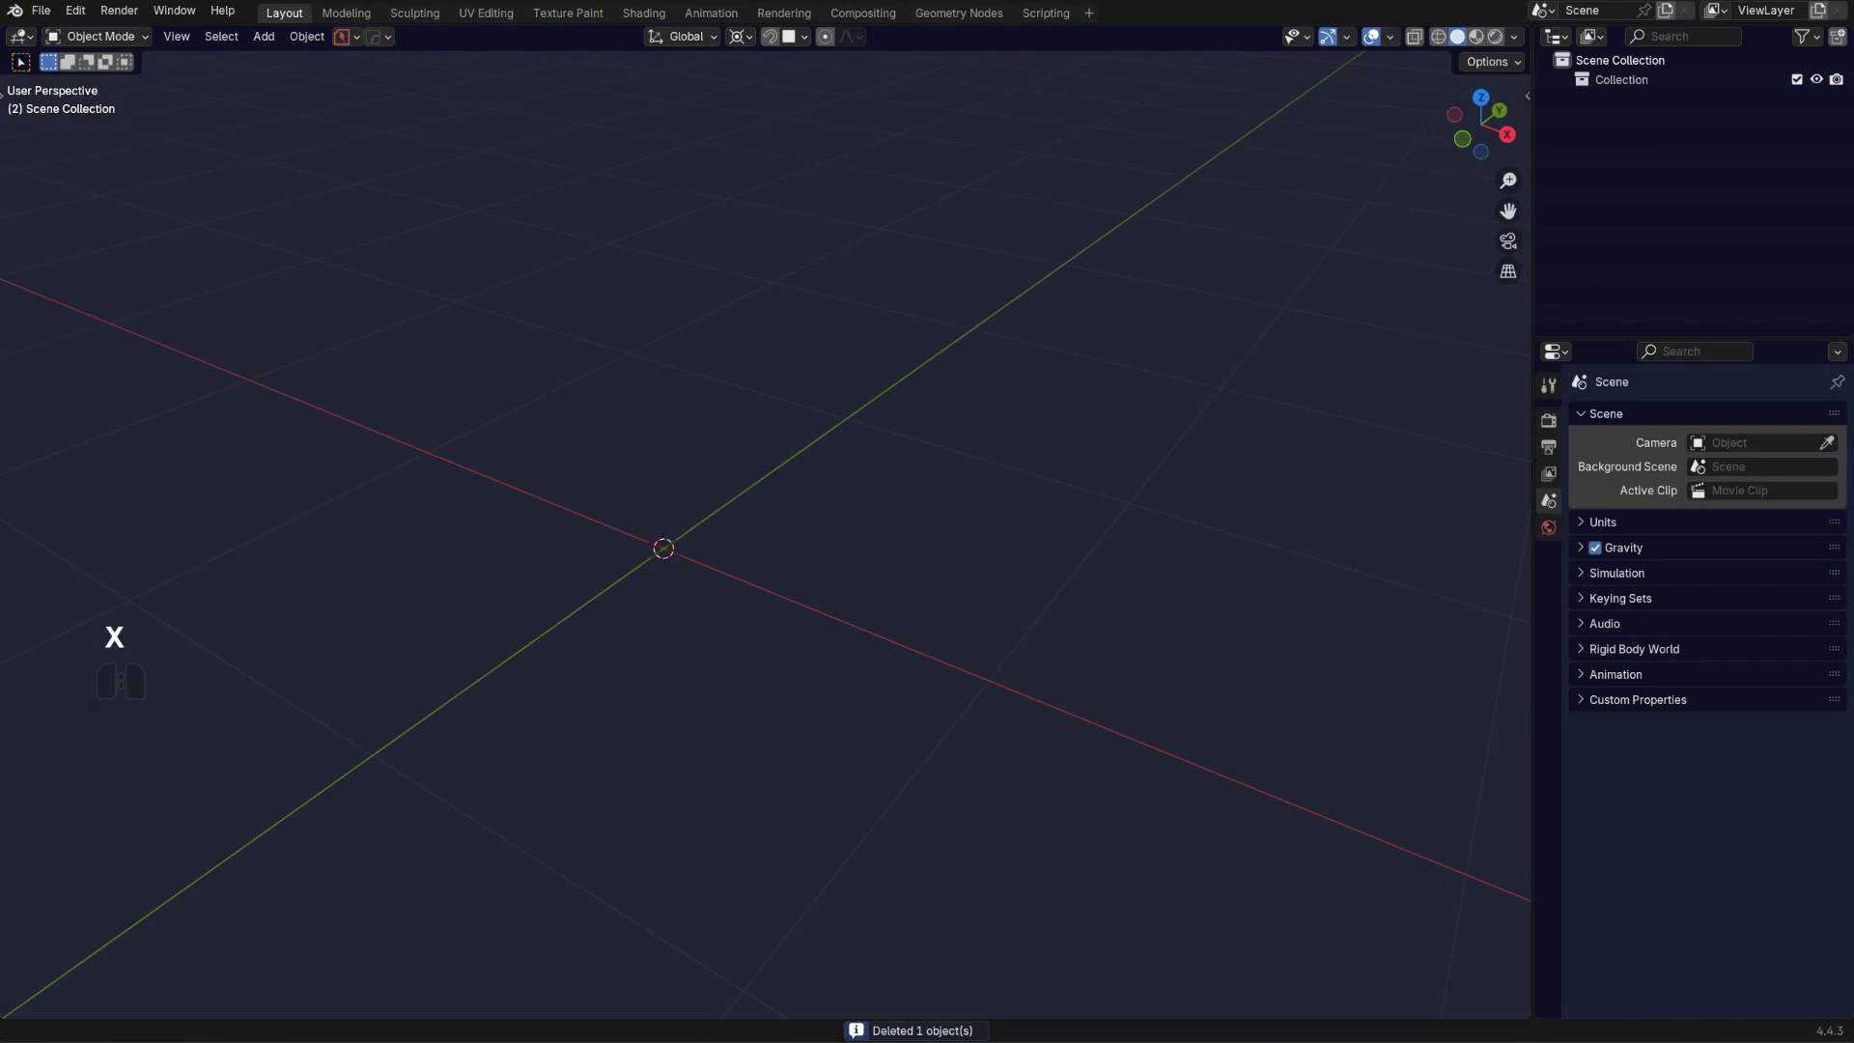
# Step: Switch back to the other Blender window and delete the Split_Flatdouble insert
pyautogui.moveTo(1330, 1038)
pyautogui.click(1404, 1009)
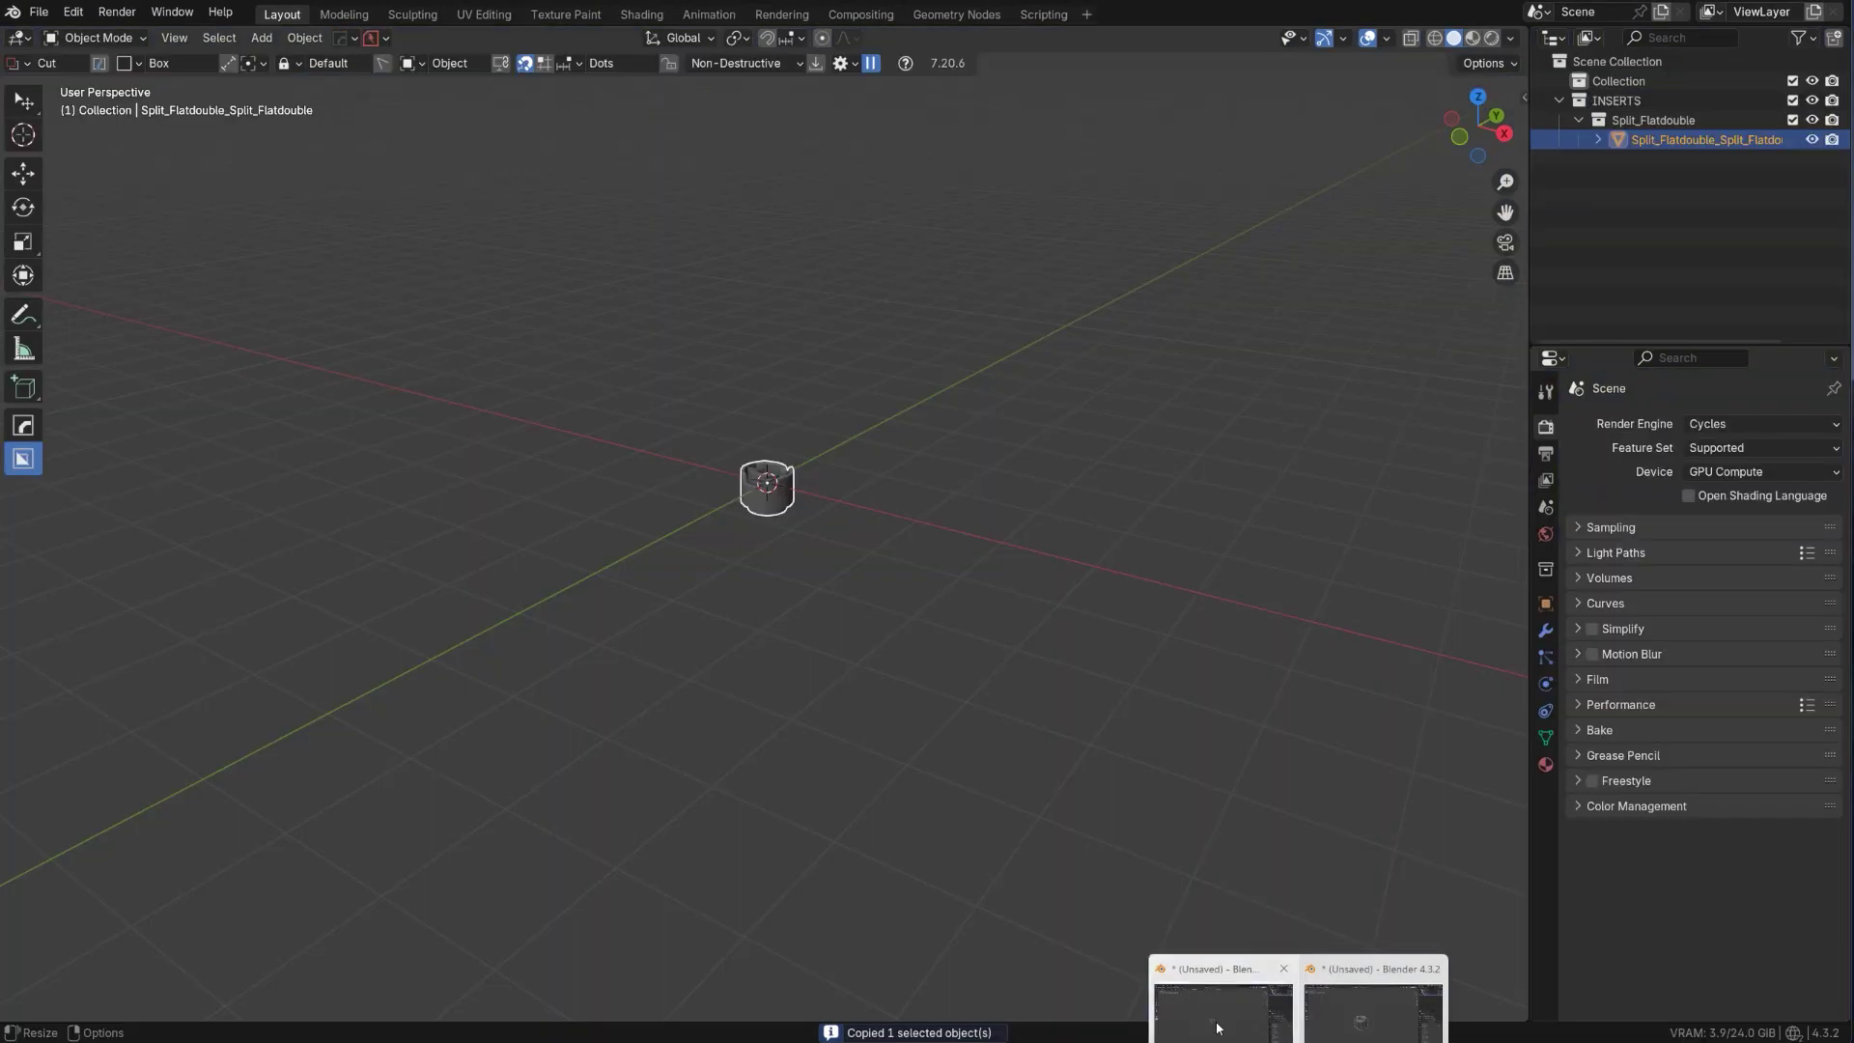
pyautogui.press('x')
pyautogui.click(782, 513)
pyautogui.keyDown('shift'); pyautogui.moveTo(807, 519); pyautogui.dragTo(782, 567, button='middle'); pyautogui.keyUp('shift')
# Step: Add the doublecylinoid insert from the KitOps grid and show its Object Properties
pyautogui.press('q')
pyautogui.keyDown('alt'); pyautogui.click(781, 564); pyautogui.keyUp('alt')
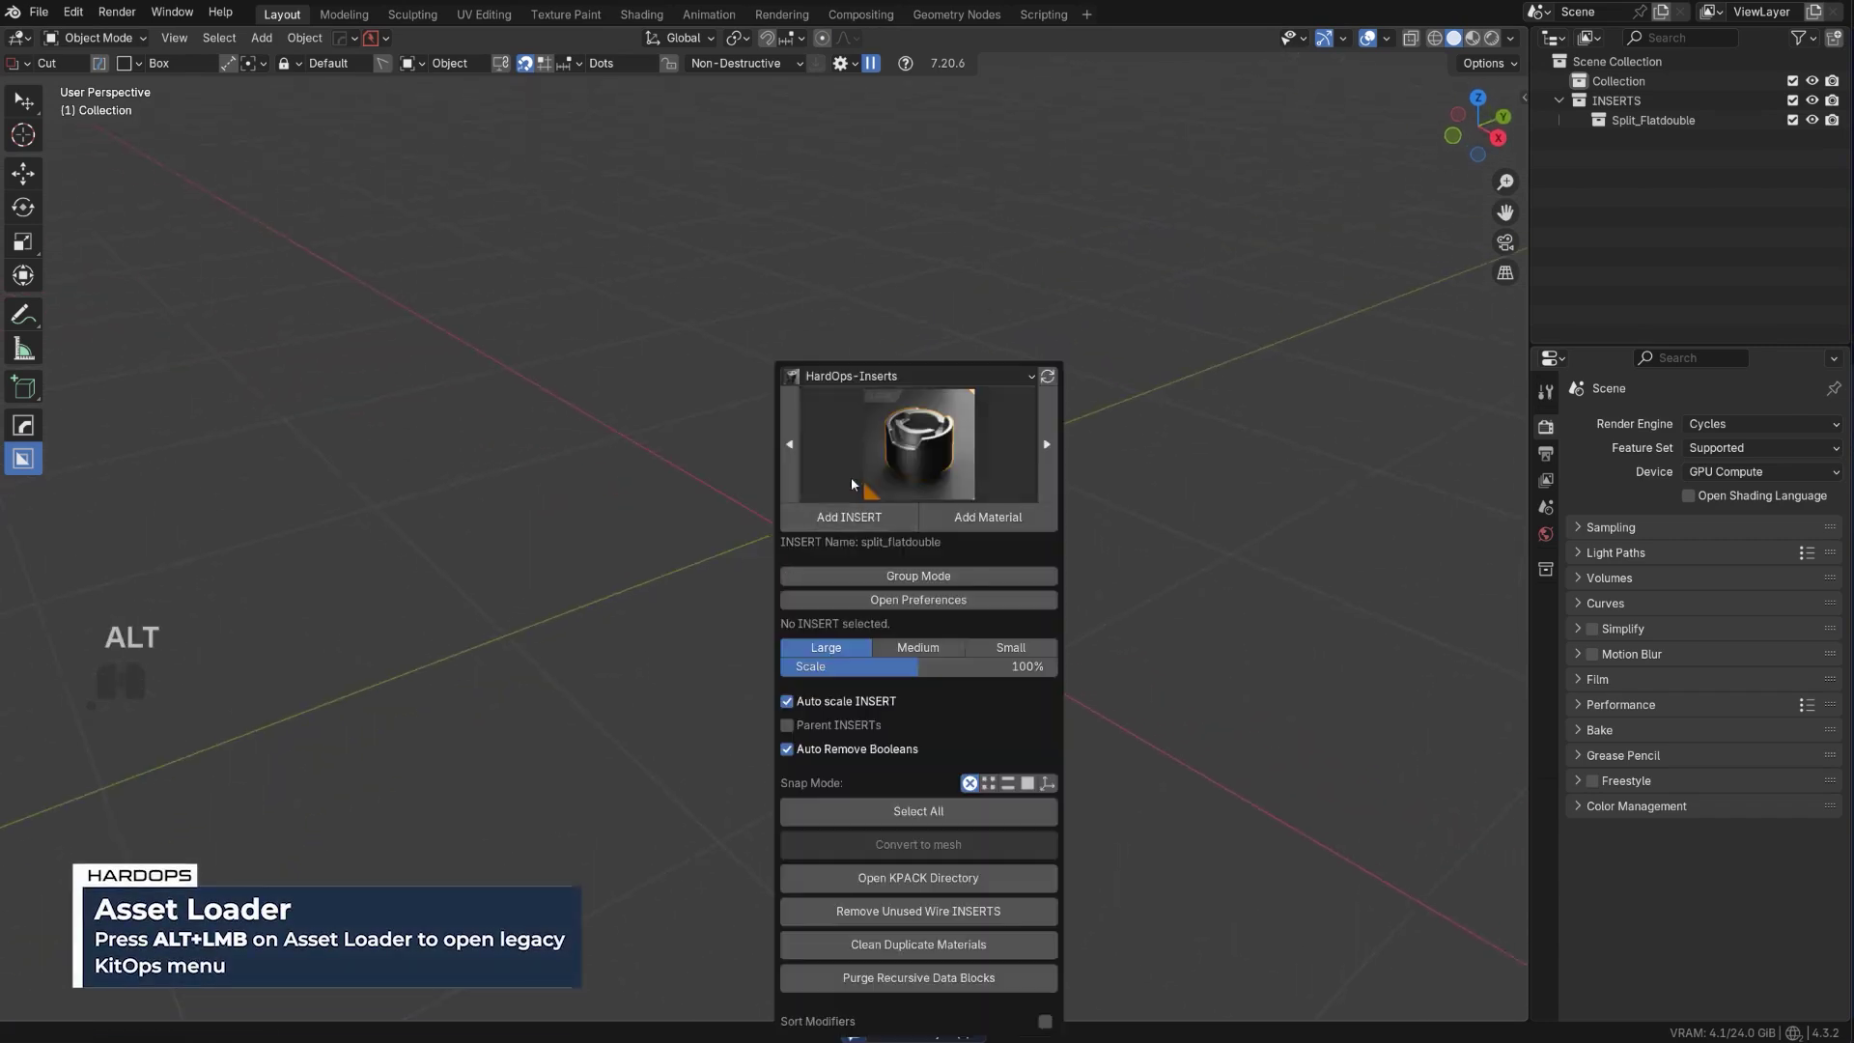
pyautogui.click(885, 463)
pyautogui.click(1038, 655)
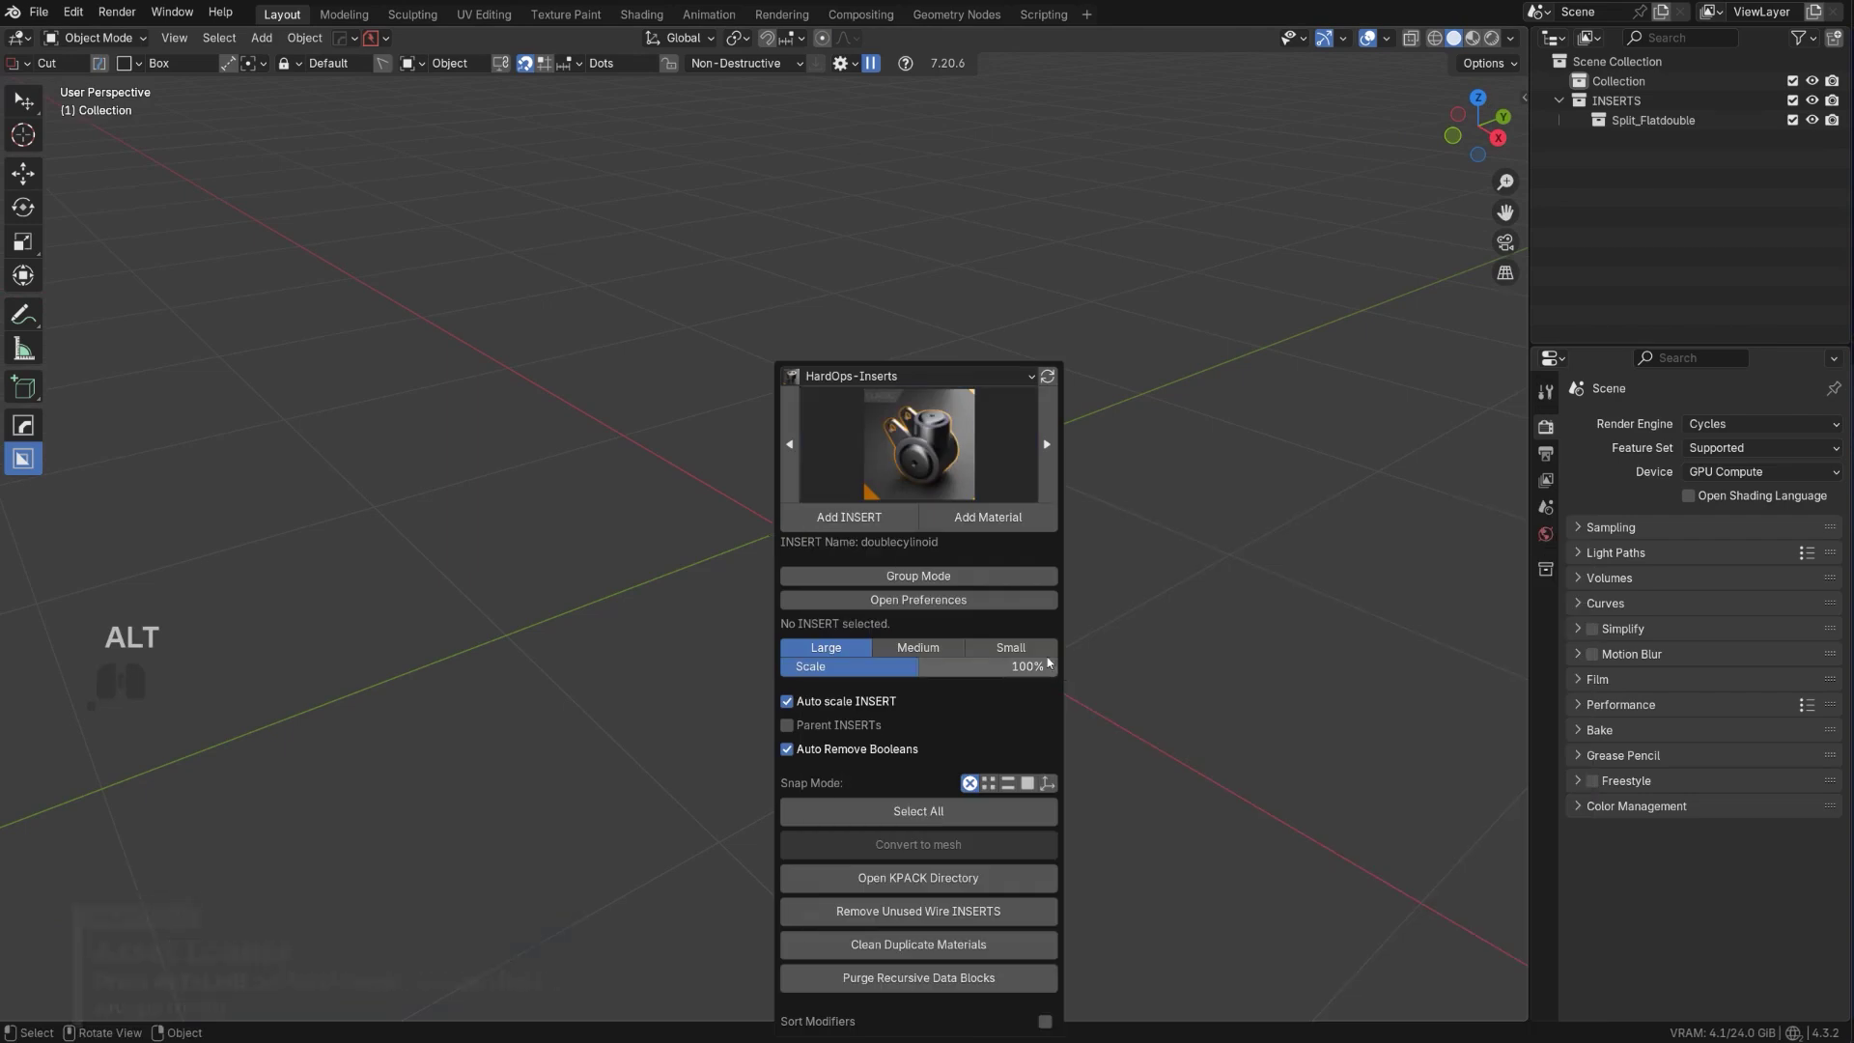
pyautogui.click(859, 515)
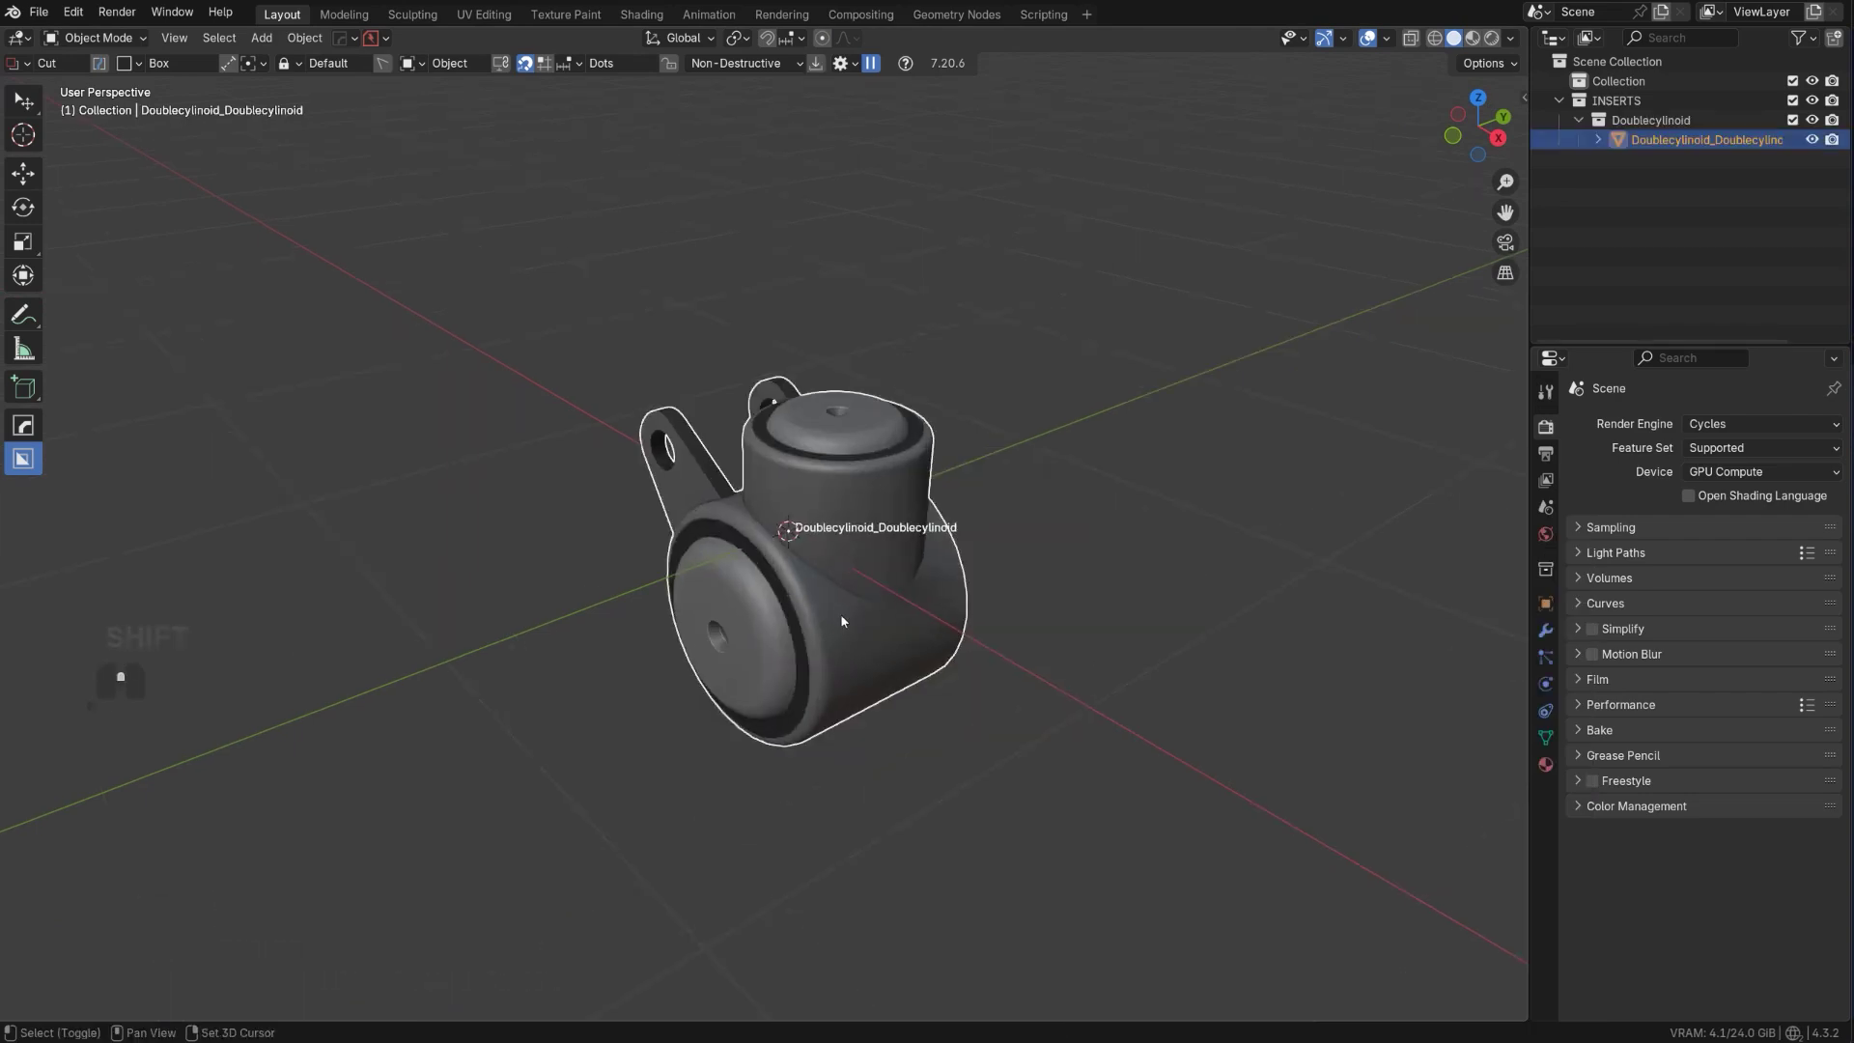
pyautogui.keyDown('shift'); pyautogui.moveTo(836, 619); pyautogui.dragTo(1052, 541, button='middle'); pyautogui.keyUp('shift')
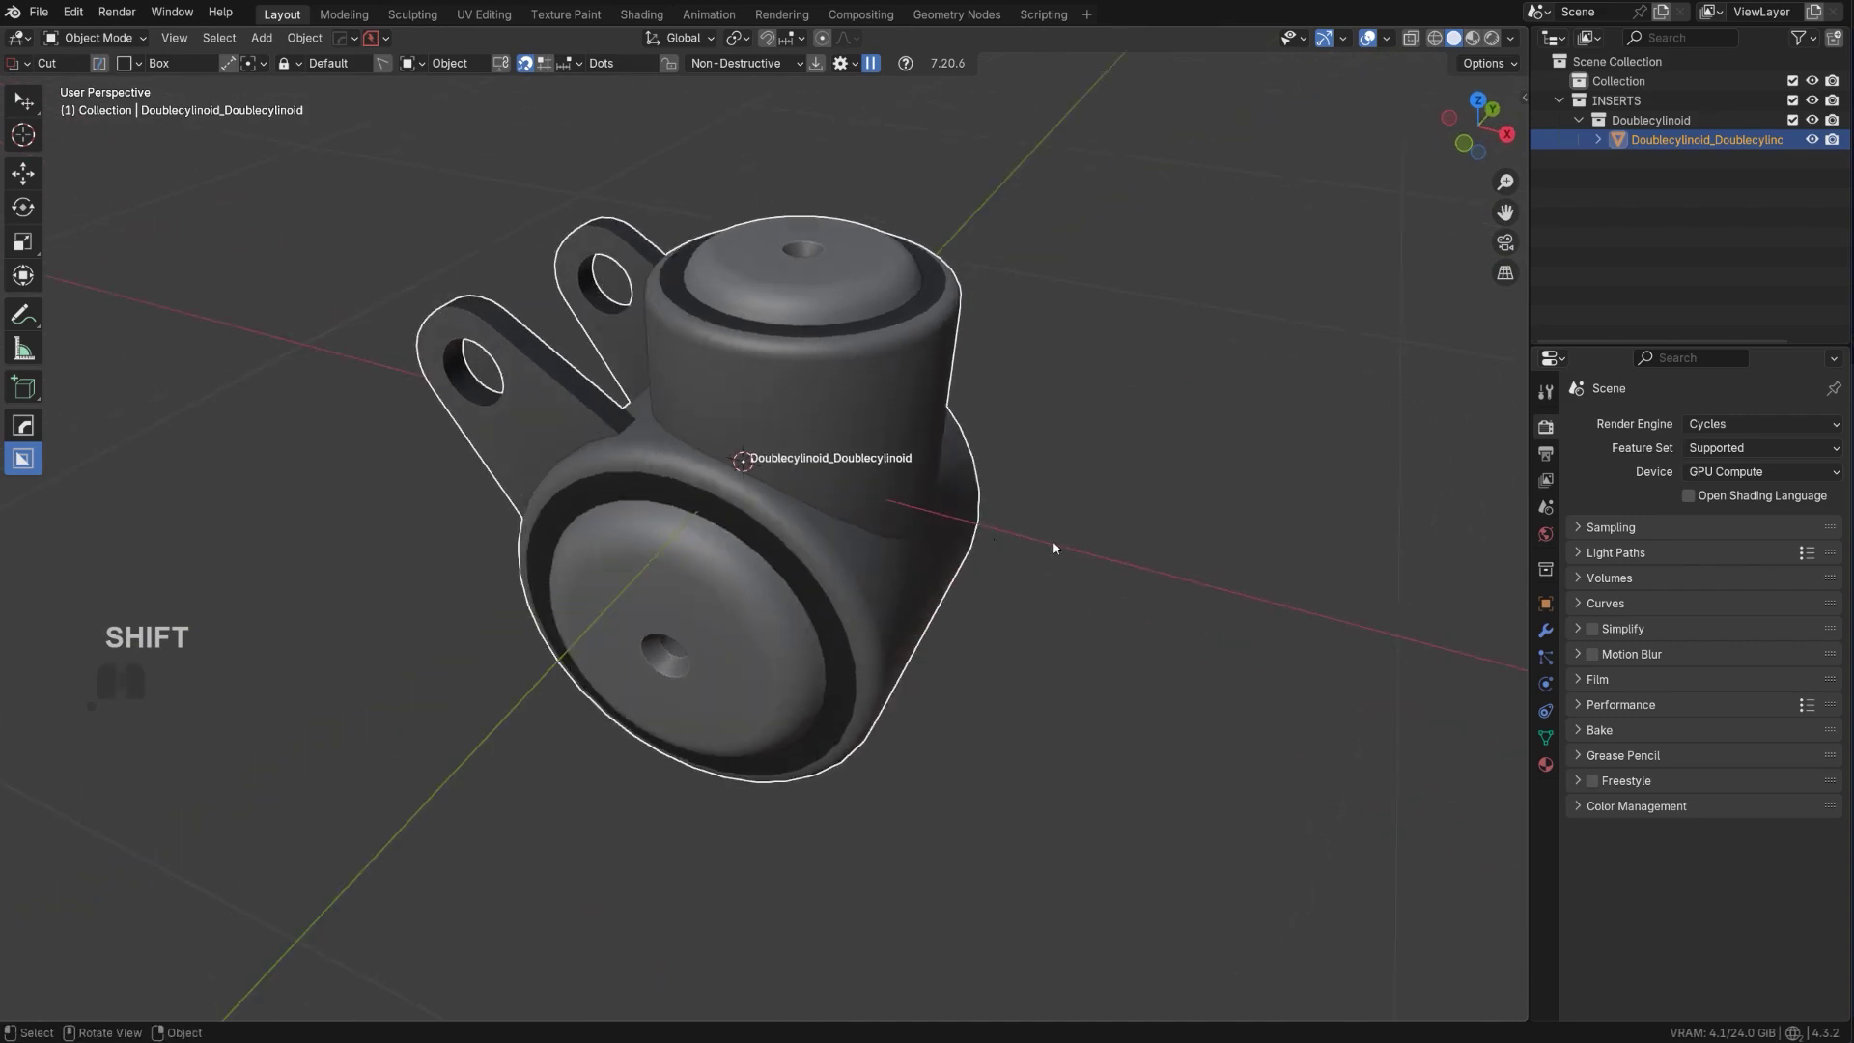
pyautogui.click(1545, 604)
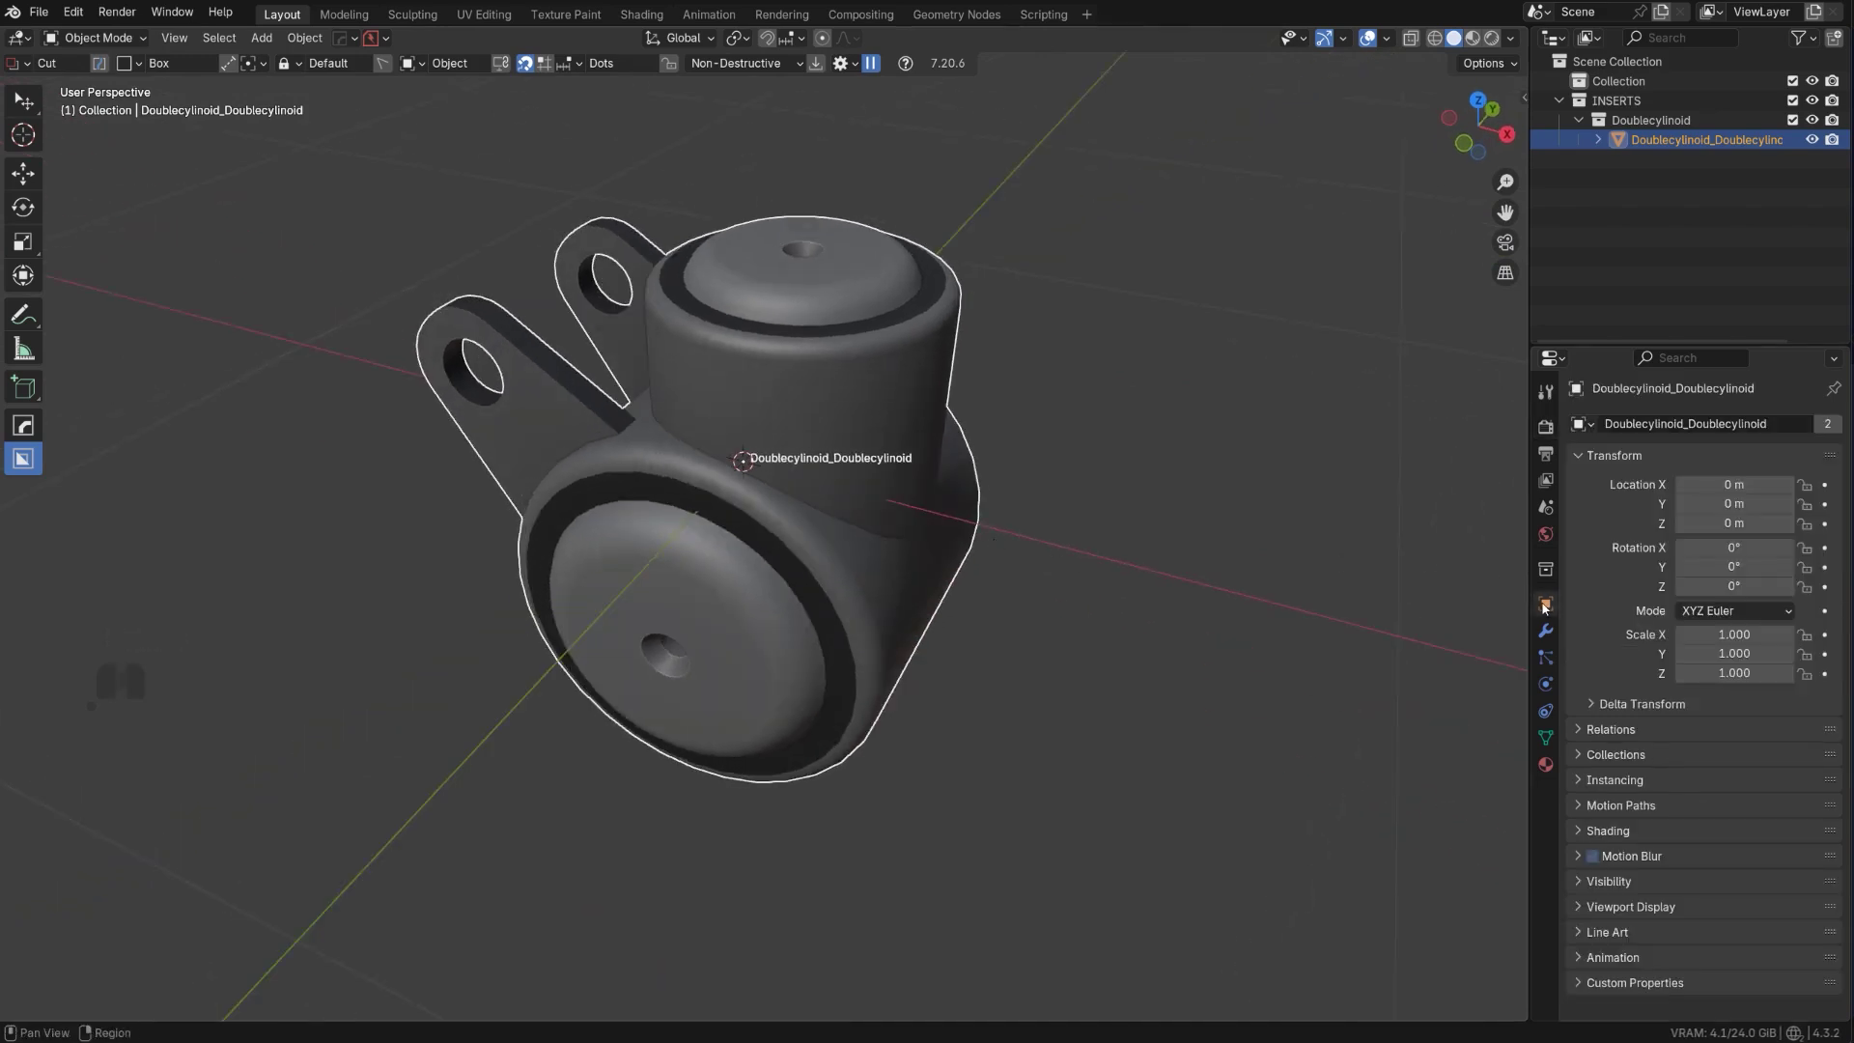
# Step: Expand the caster's Viewport Display options, then enter face selection mode on its mesh
pyautogui.click(1581, 909)
pyautogui.scroll(-4, 1713, 837)
pyautogui.scroll(-3, 691, 532)
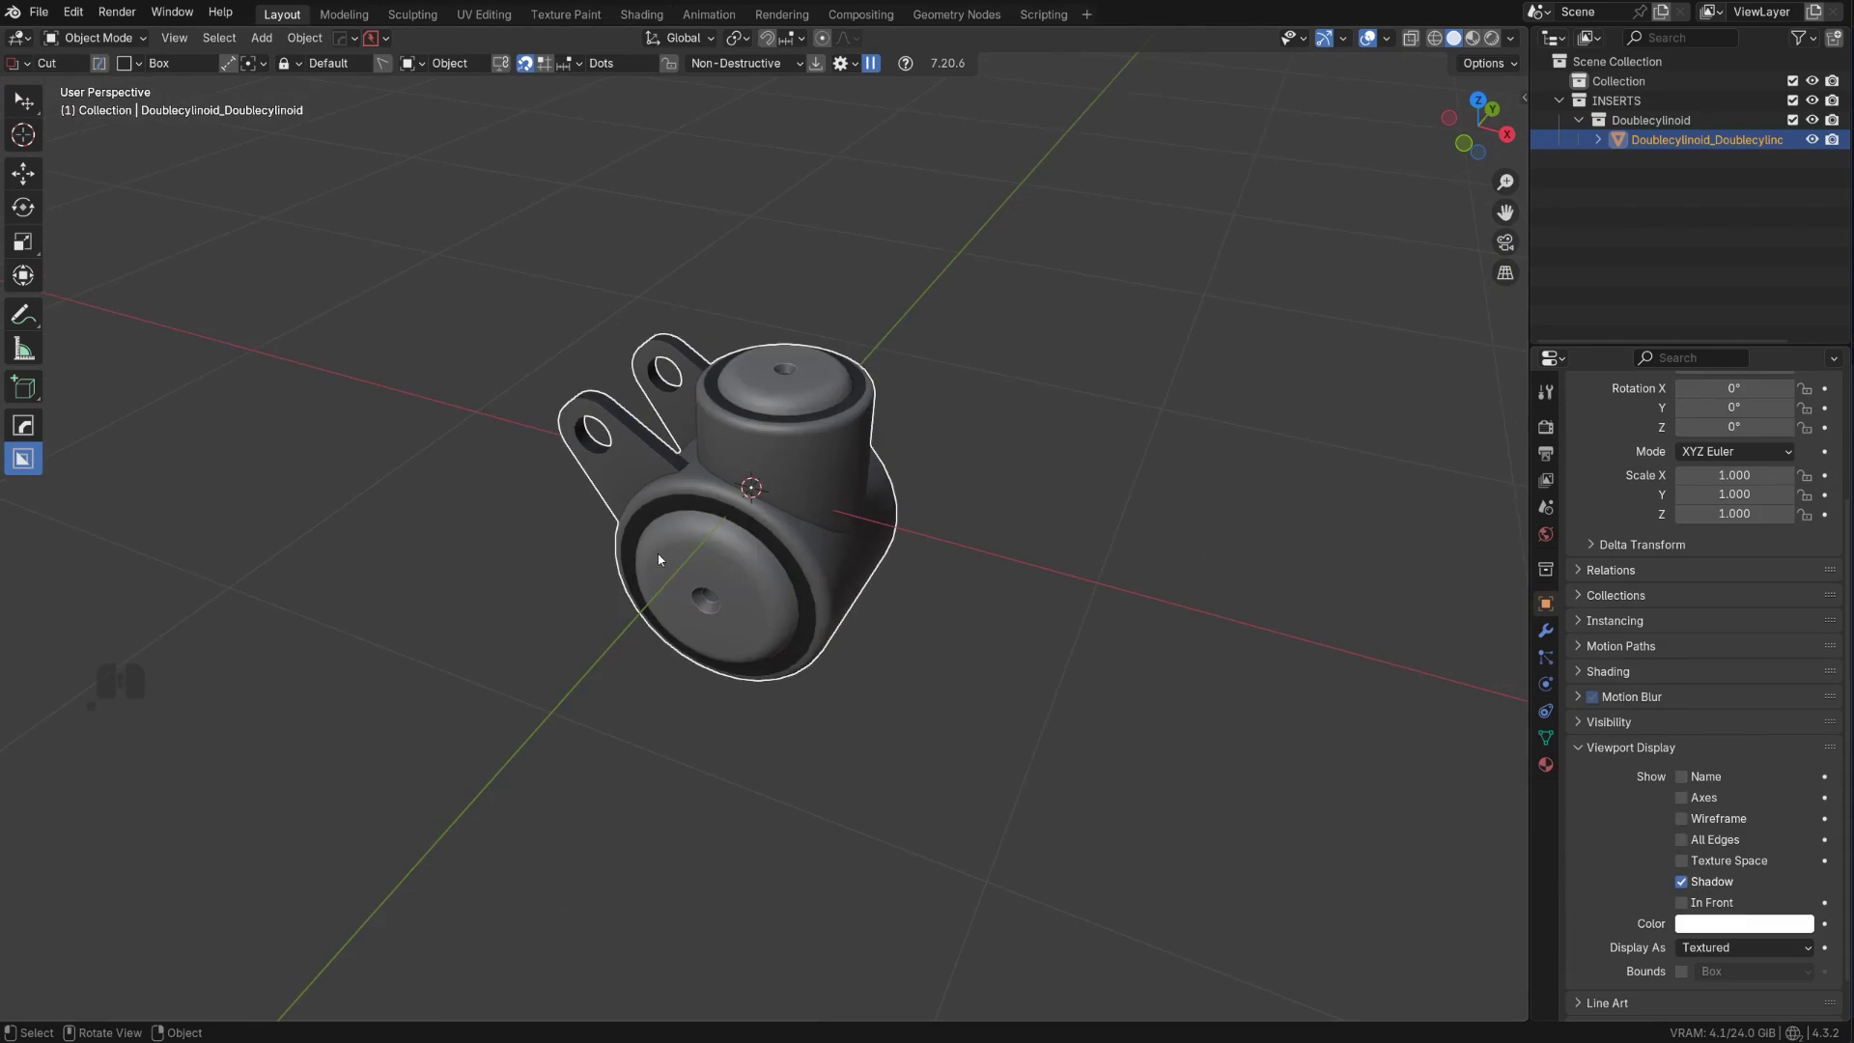
pyautogui.keyDown('shift'); pyautogui.moveTo(691, 532); pyautogui.dragTo(674, 466, button='middle'); pyautogui.keyUp('shift')
pyautogui.press('Tab')
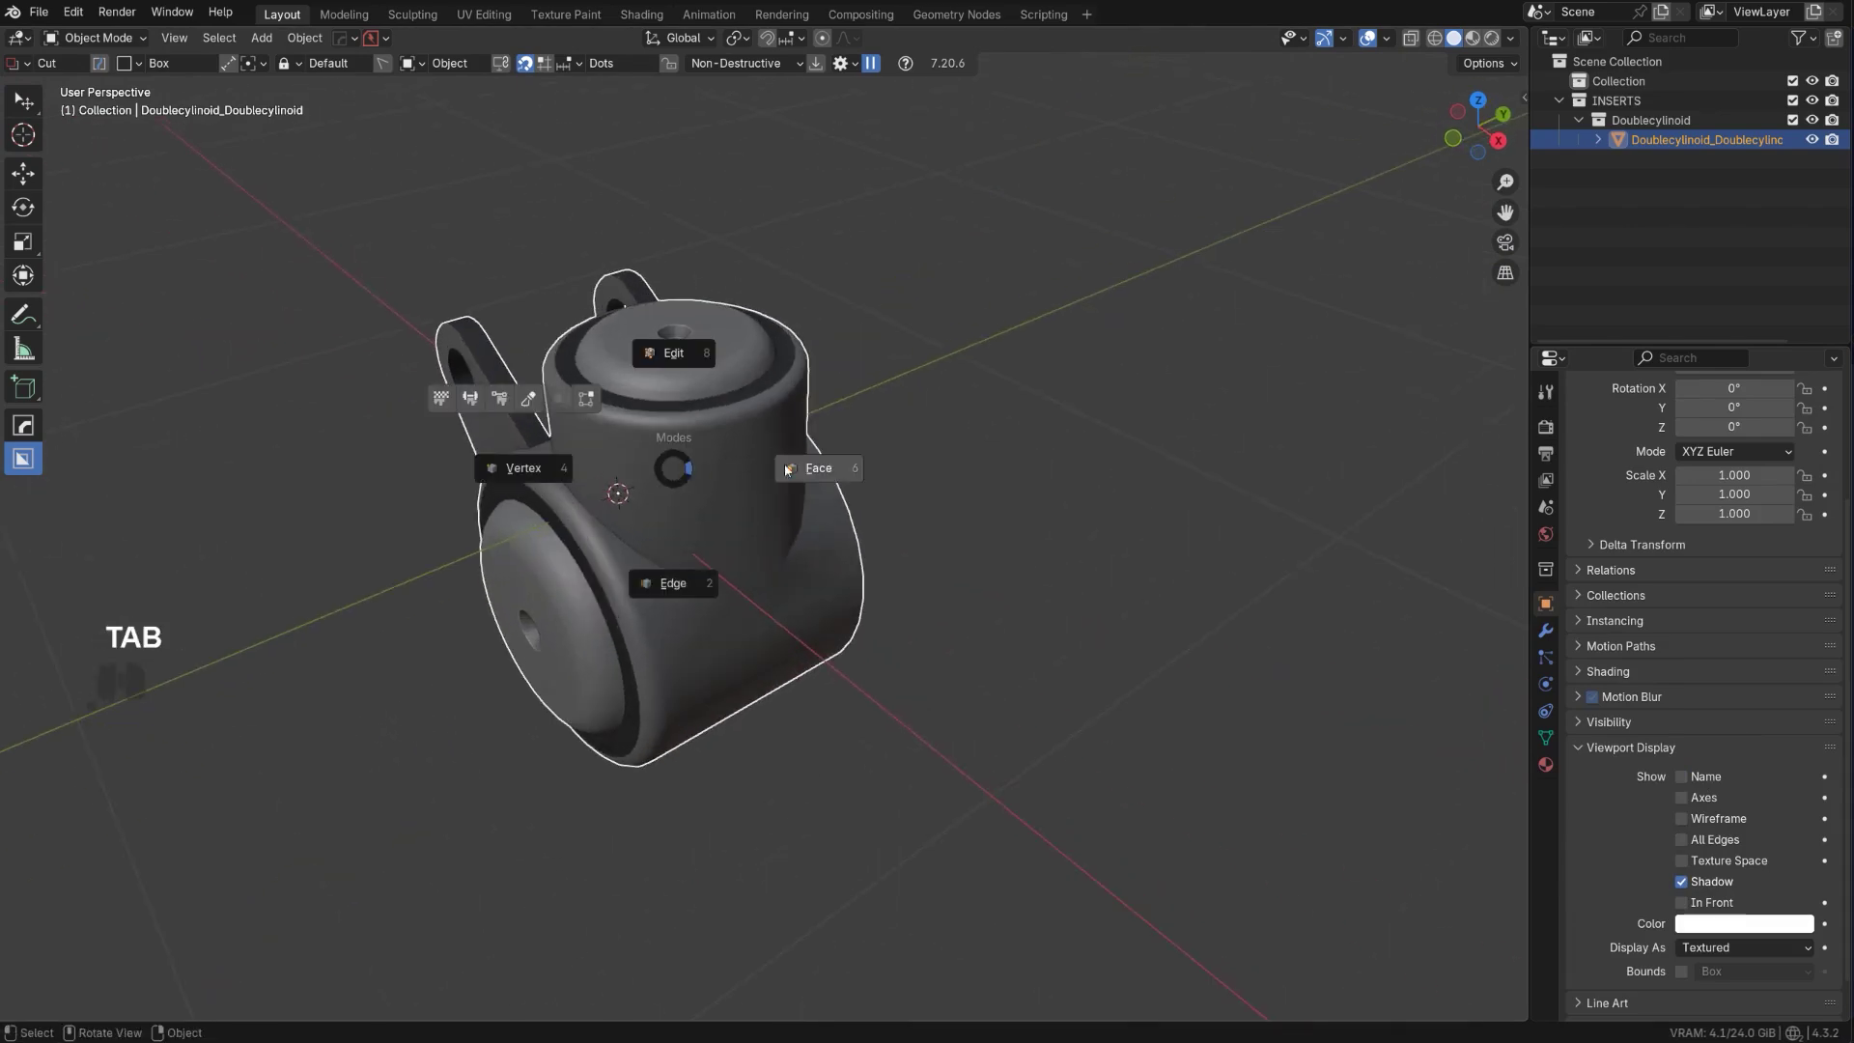
pyautogui.click(862, 467)
pyautogui.scroll(4, 734, 445)
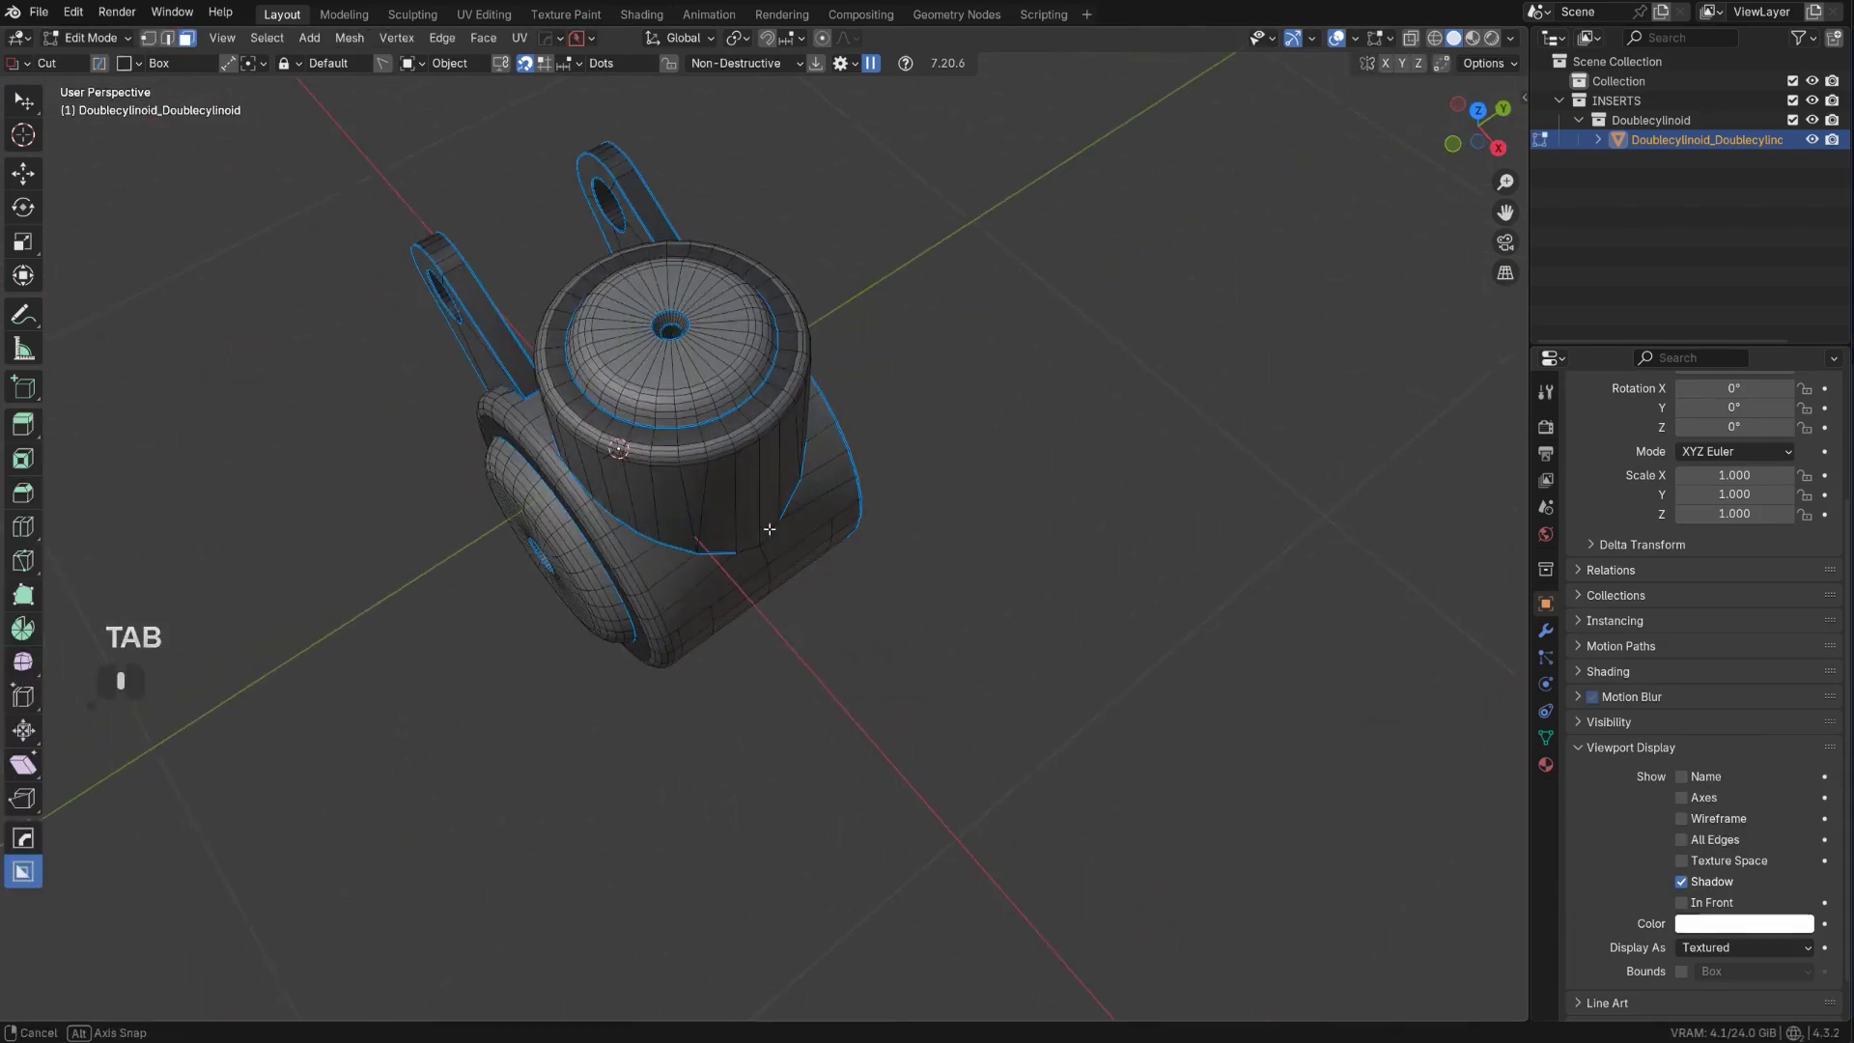
pyautogui.moveTo(734, 444); pyautogui.dragTo(848, 361, button='middle')
# Step: Return to Object Mode and delete the doublecylinoid caster
pyautogui.press('Tab')
pyautogui.press('x')
pyautogui.click(798, 414)
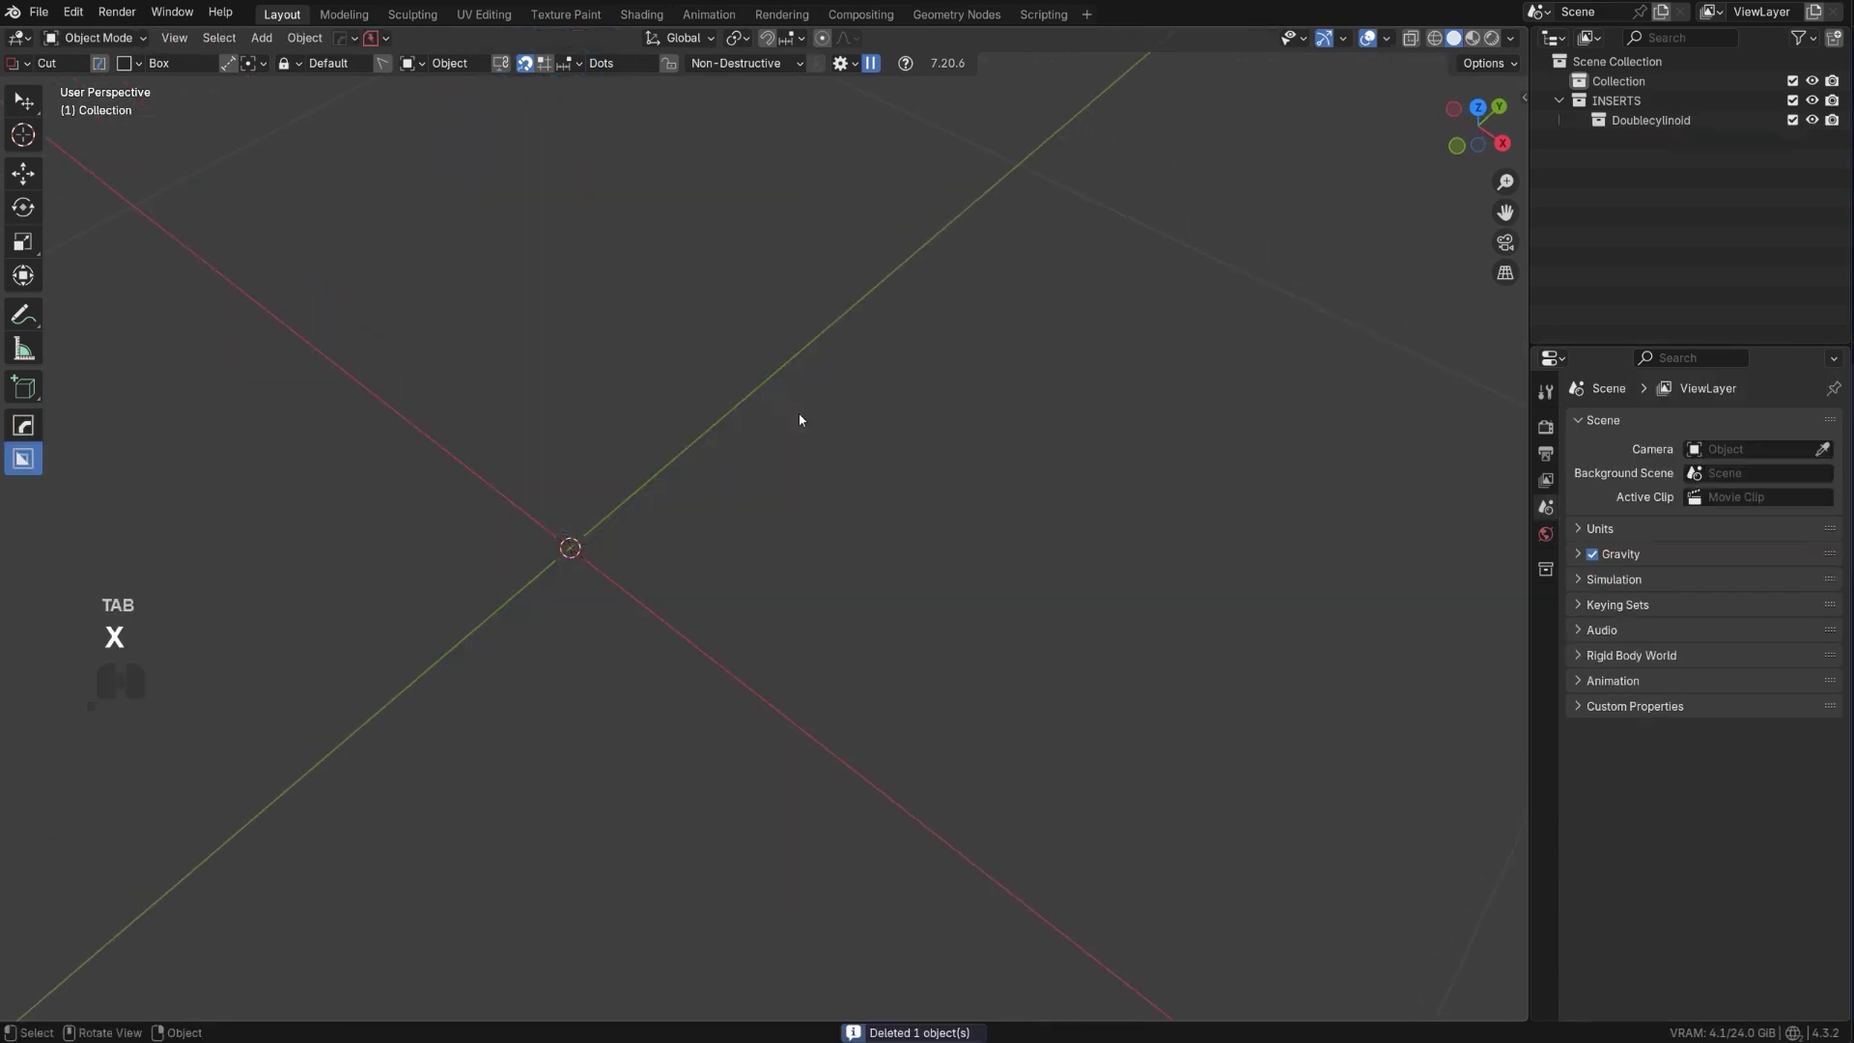
# Step: Add the Hex_Socket insert from the KitOps insert loader
pyautogui.hotkey('shift', 'a')
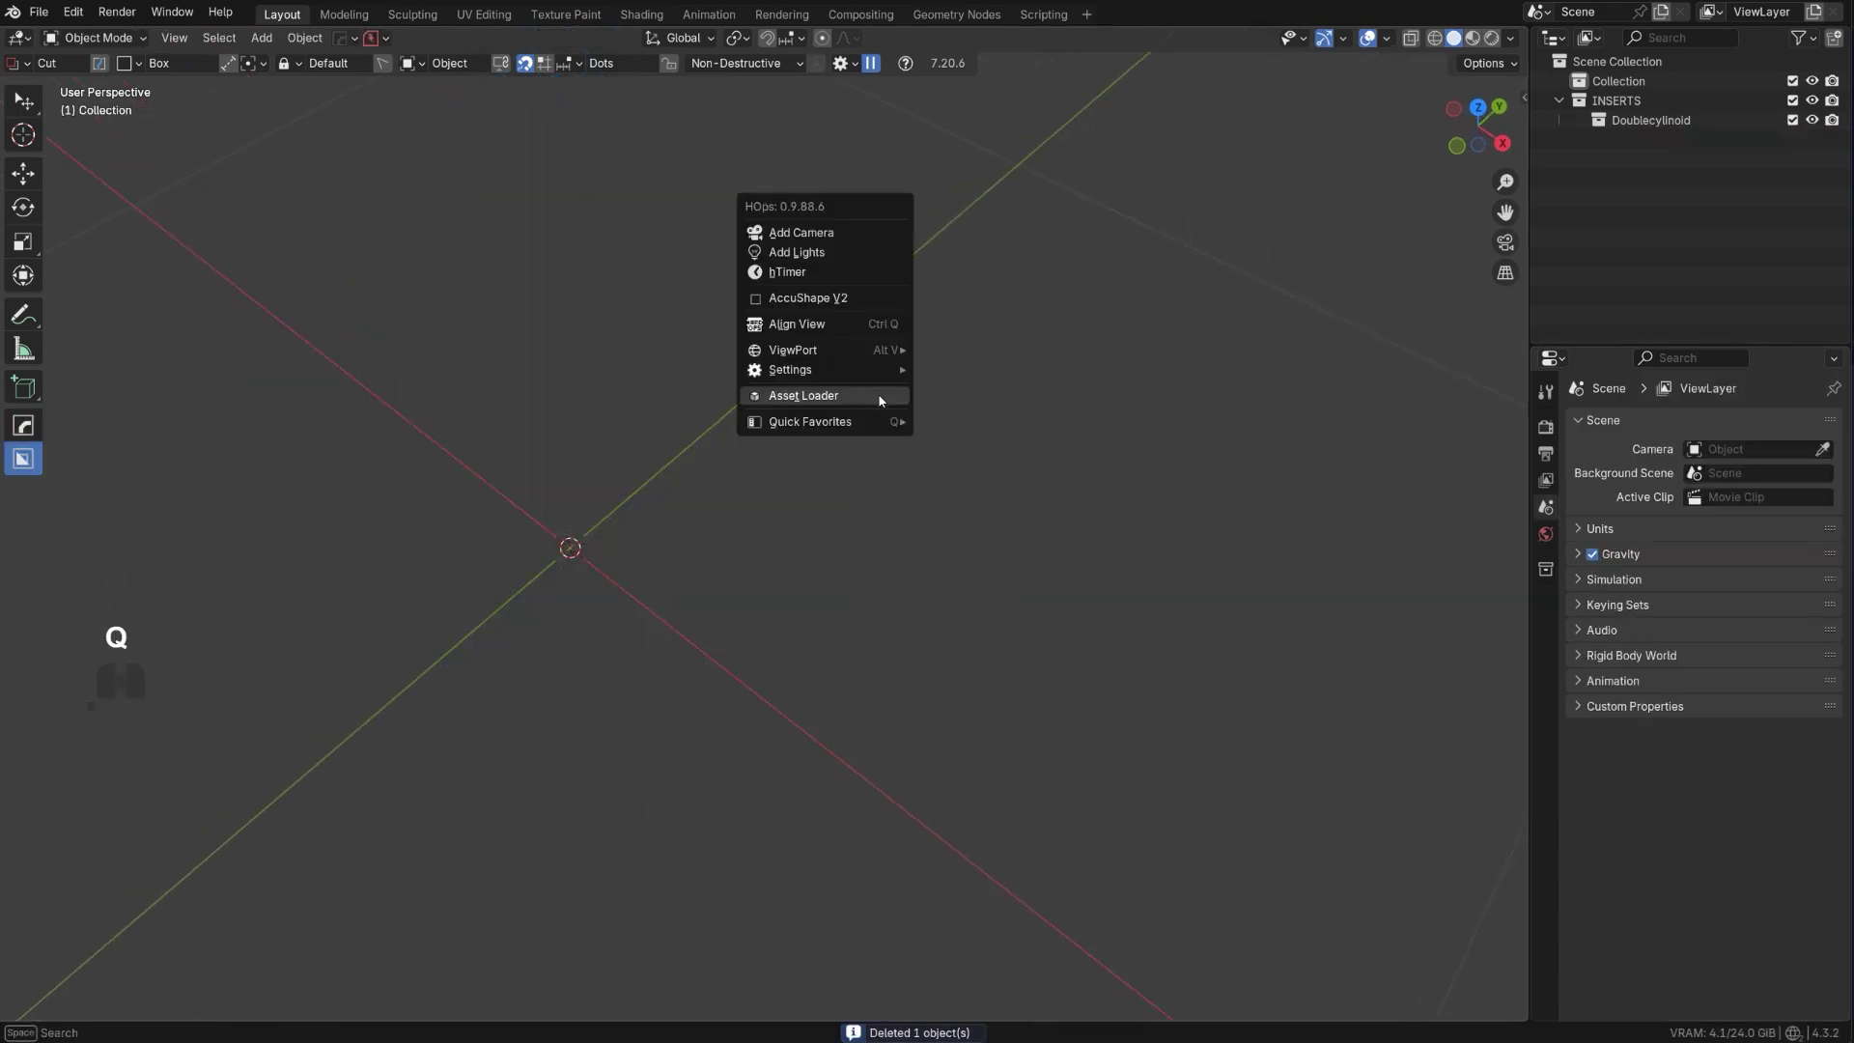
pyautogui.click(803, 396)
pyautogui.click(1013, 436)
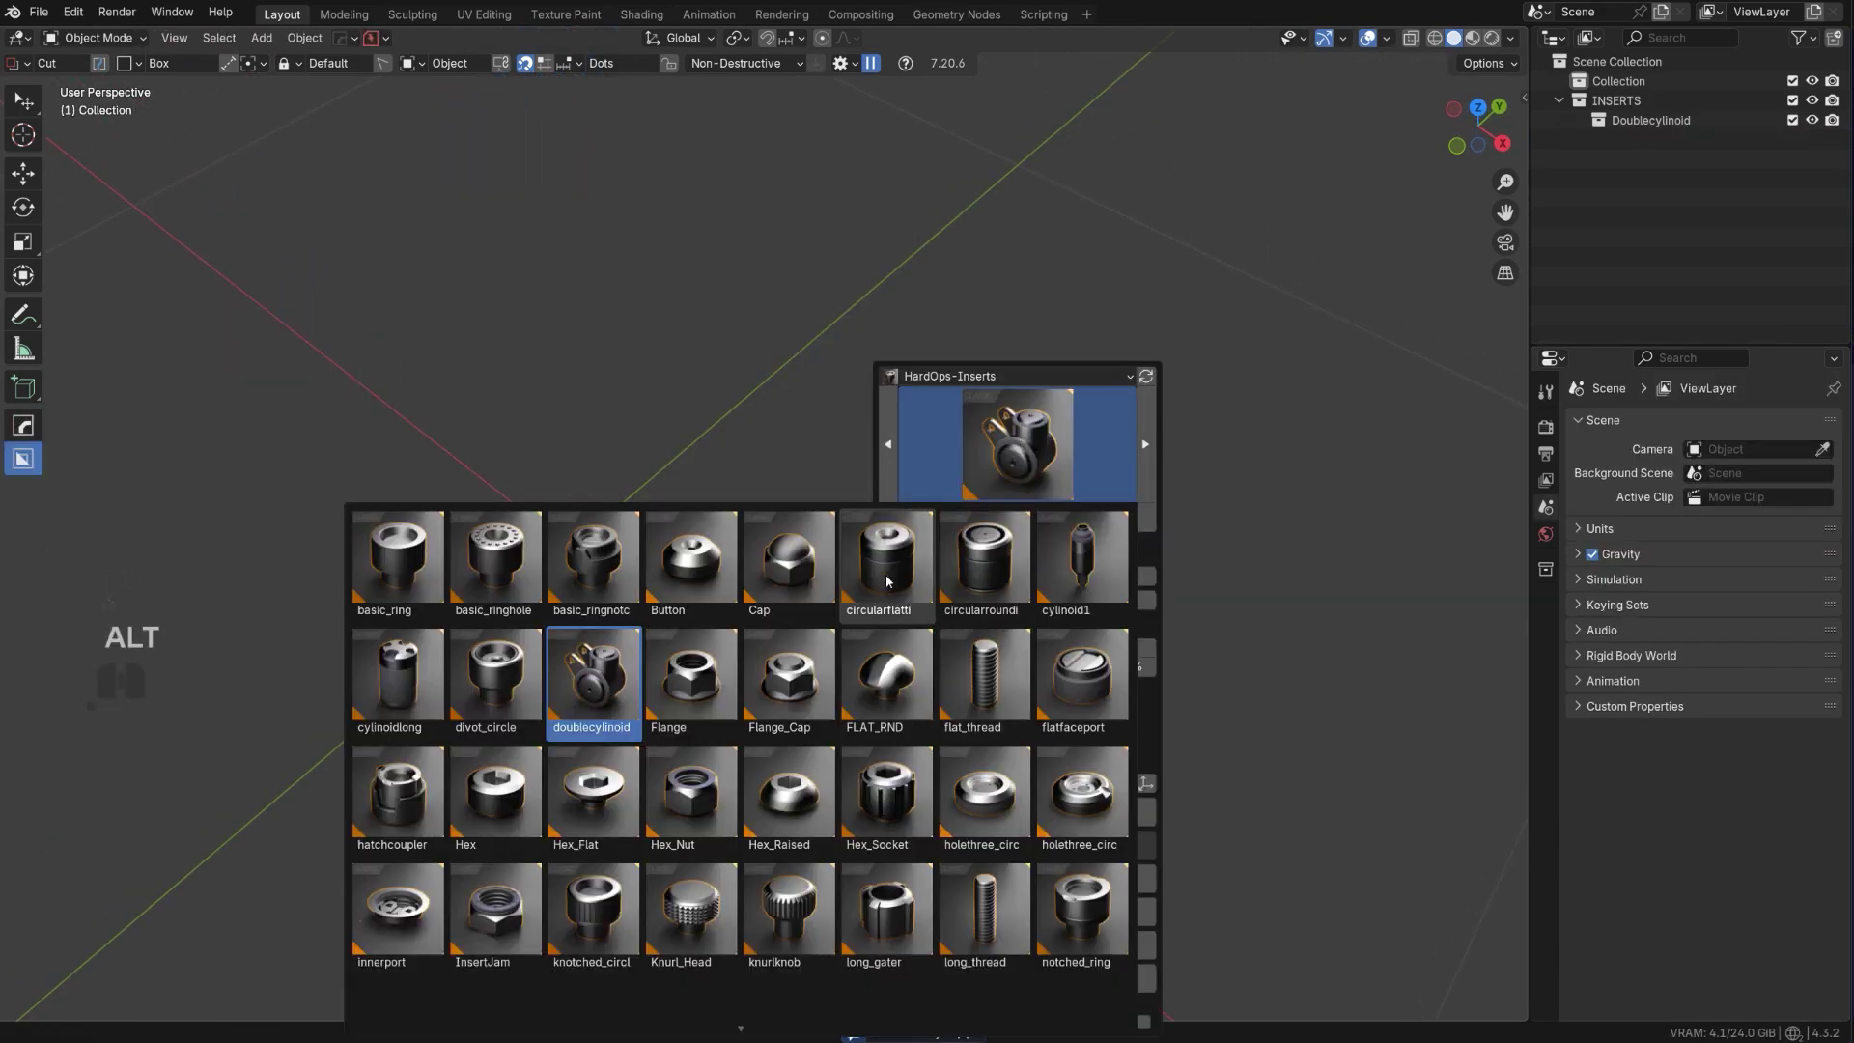
pyautogui.click(858, 831)
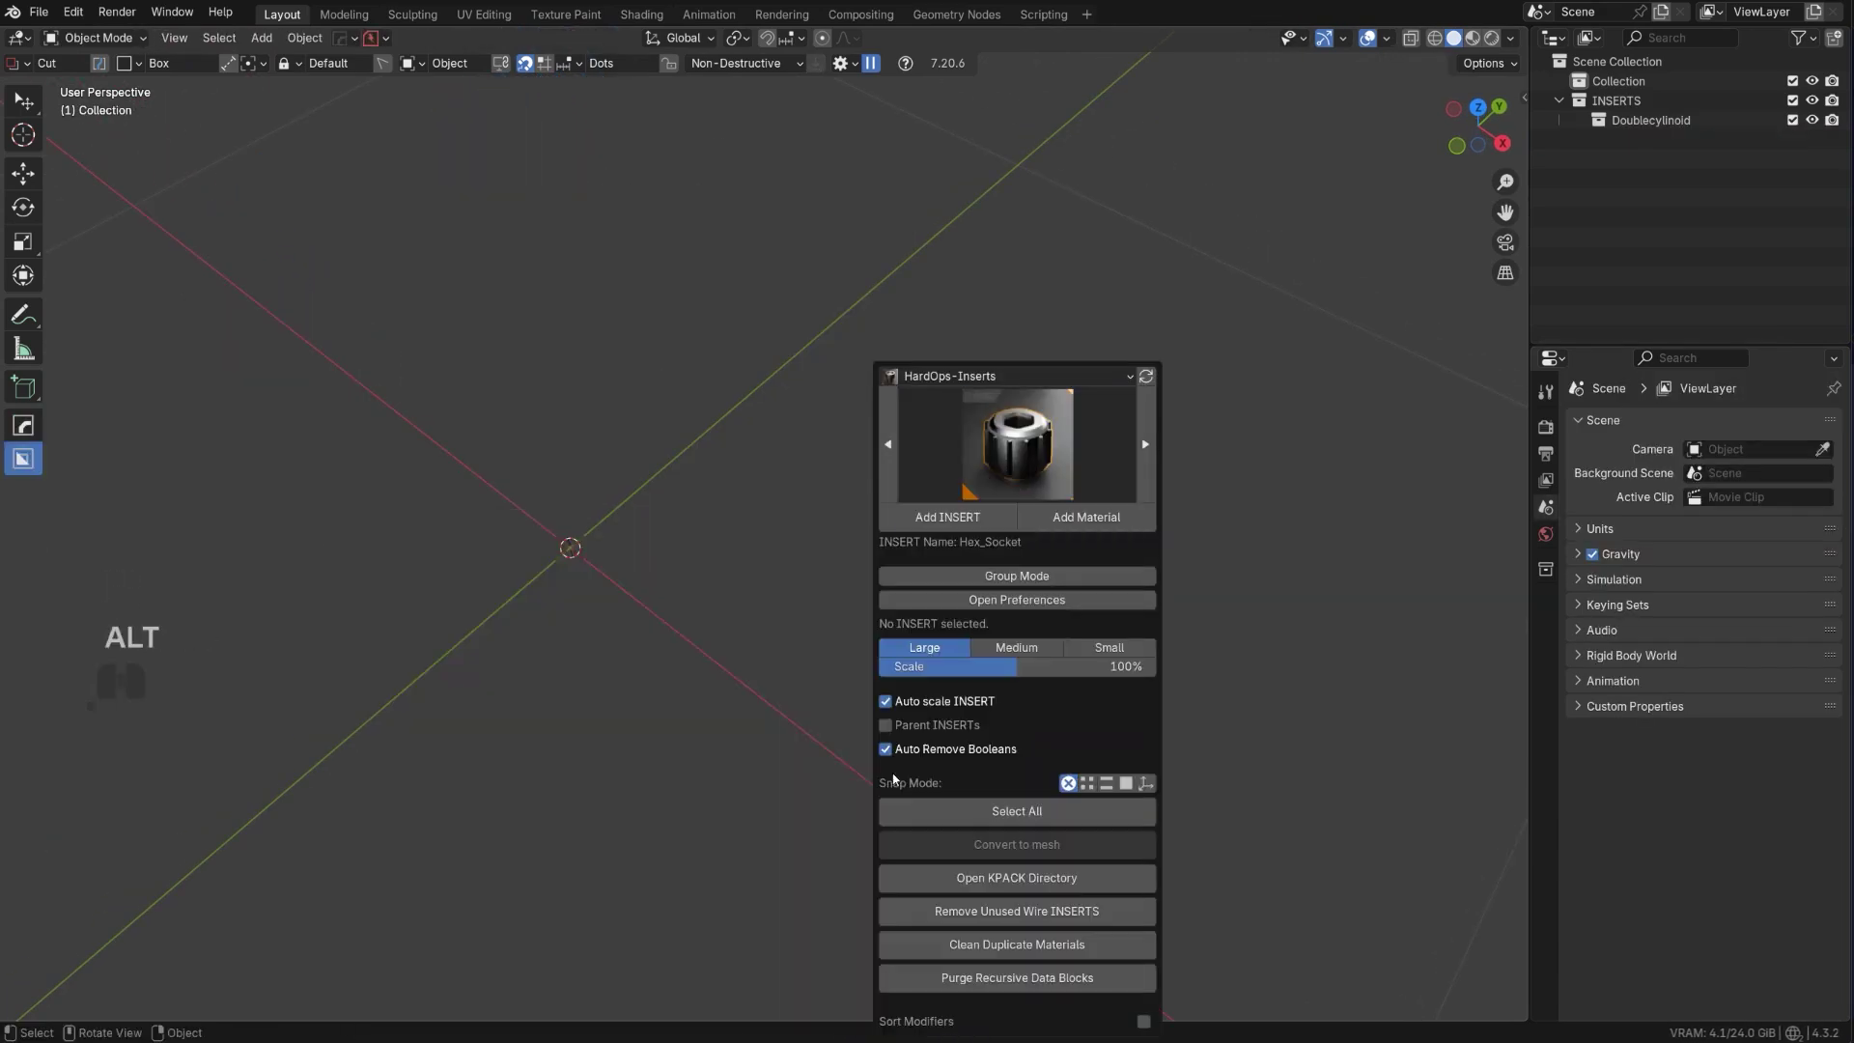
pyautogui.click(945, 516)
# Step: Reveal the Hex_Socket's hidden faces with Alt+H in Edit Mode, then return to Object Mode
pyautogui.press('Tab')
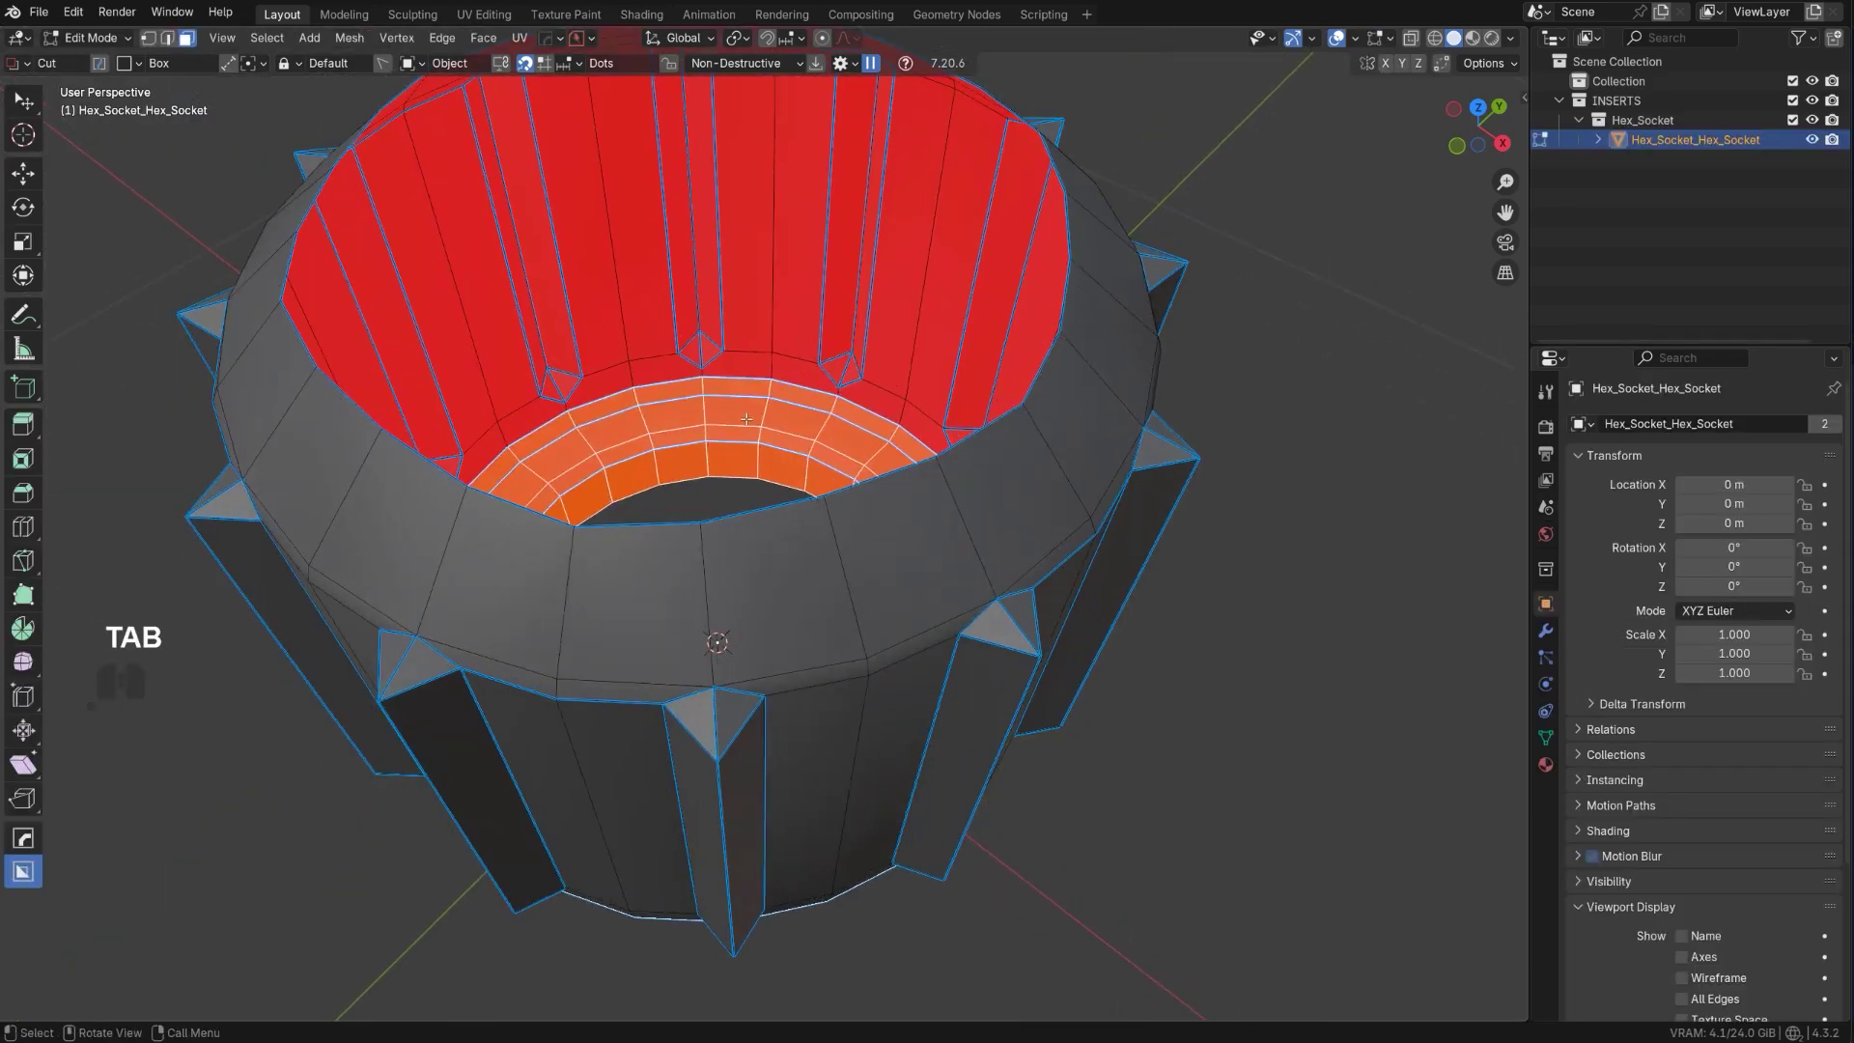
pyautogui.scroll(-6, 746, 418)
pyautogui.hotkey('alt', 'h')
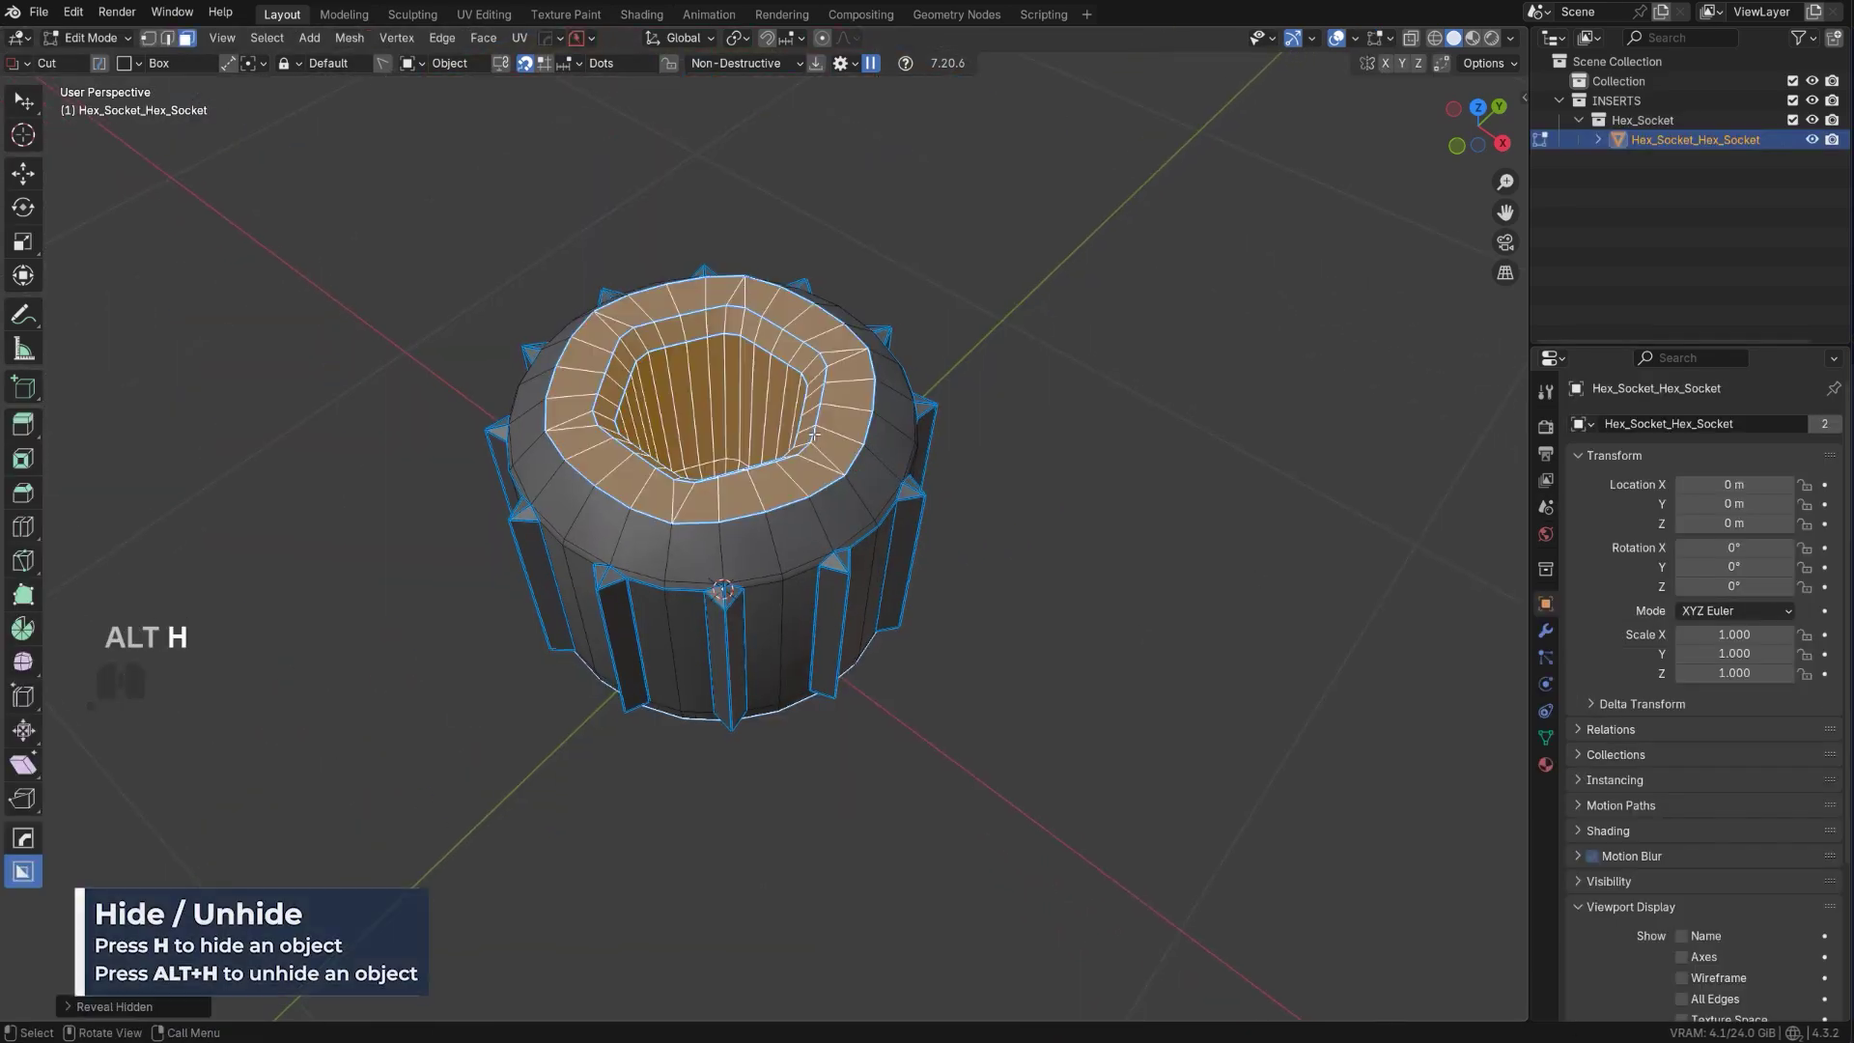
pyautogui.scroll(2, 814, 437)
pyautogui.press('Tab')
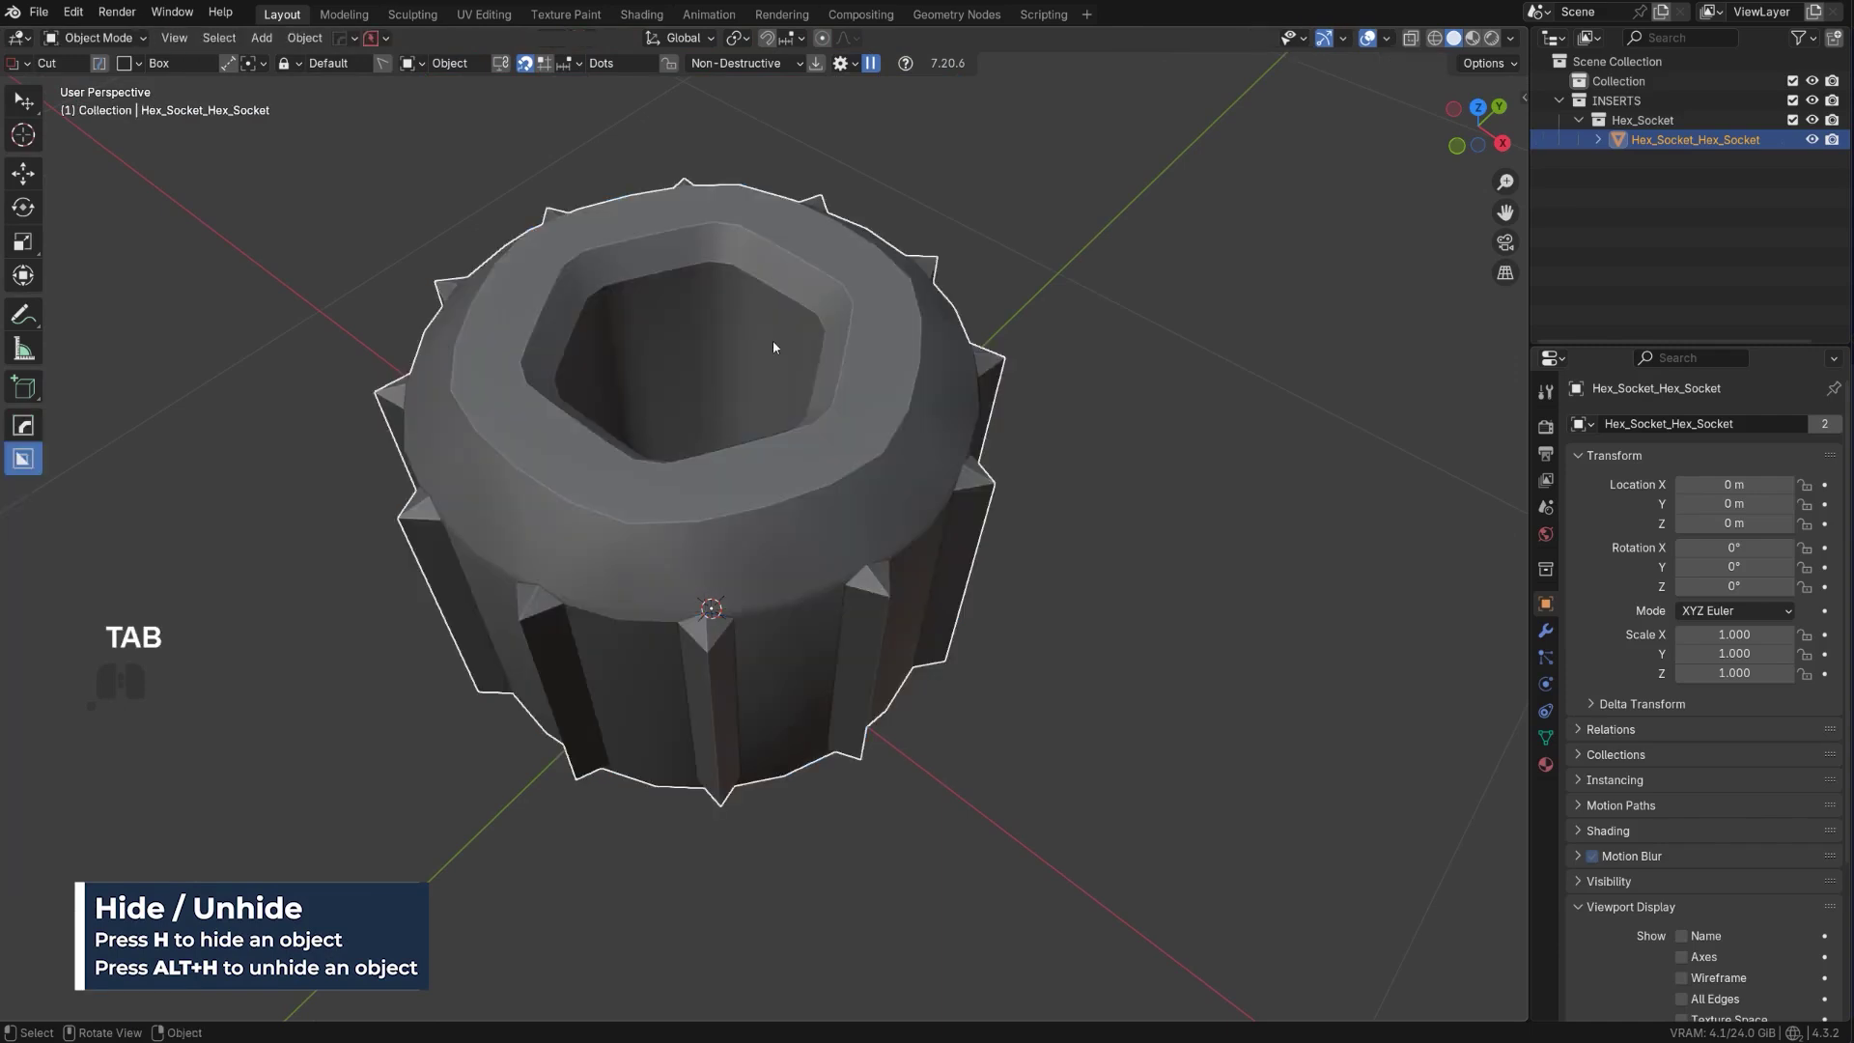
pyautogui.scroll(-4, 778, 372)
pyautogui.moveTo(796, 518); pyautogui.dragTo(846, 487, button='middle')
pyautogui.press('q')
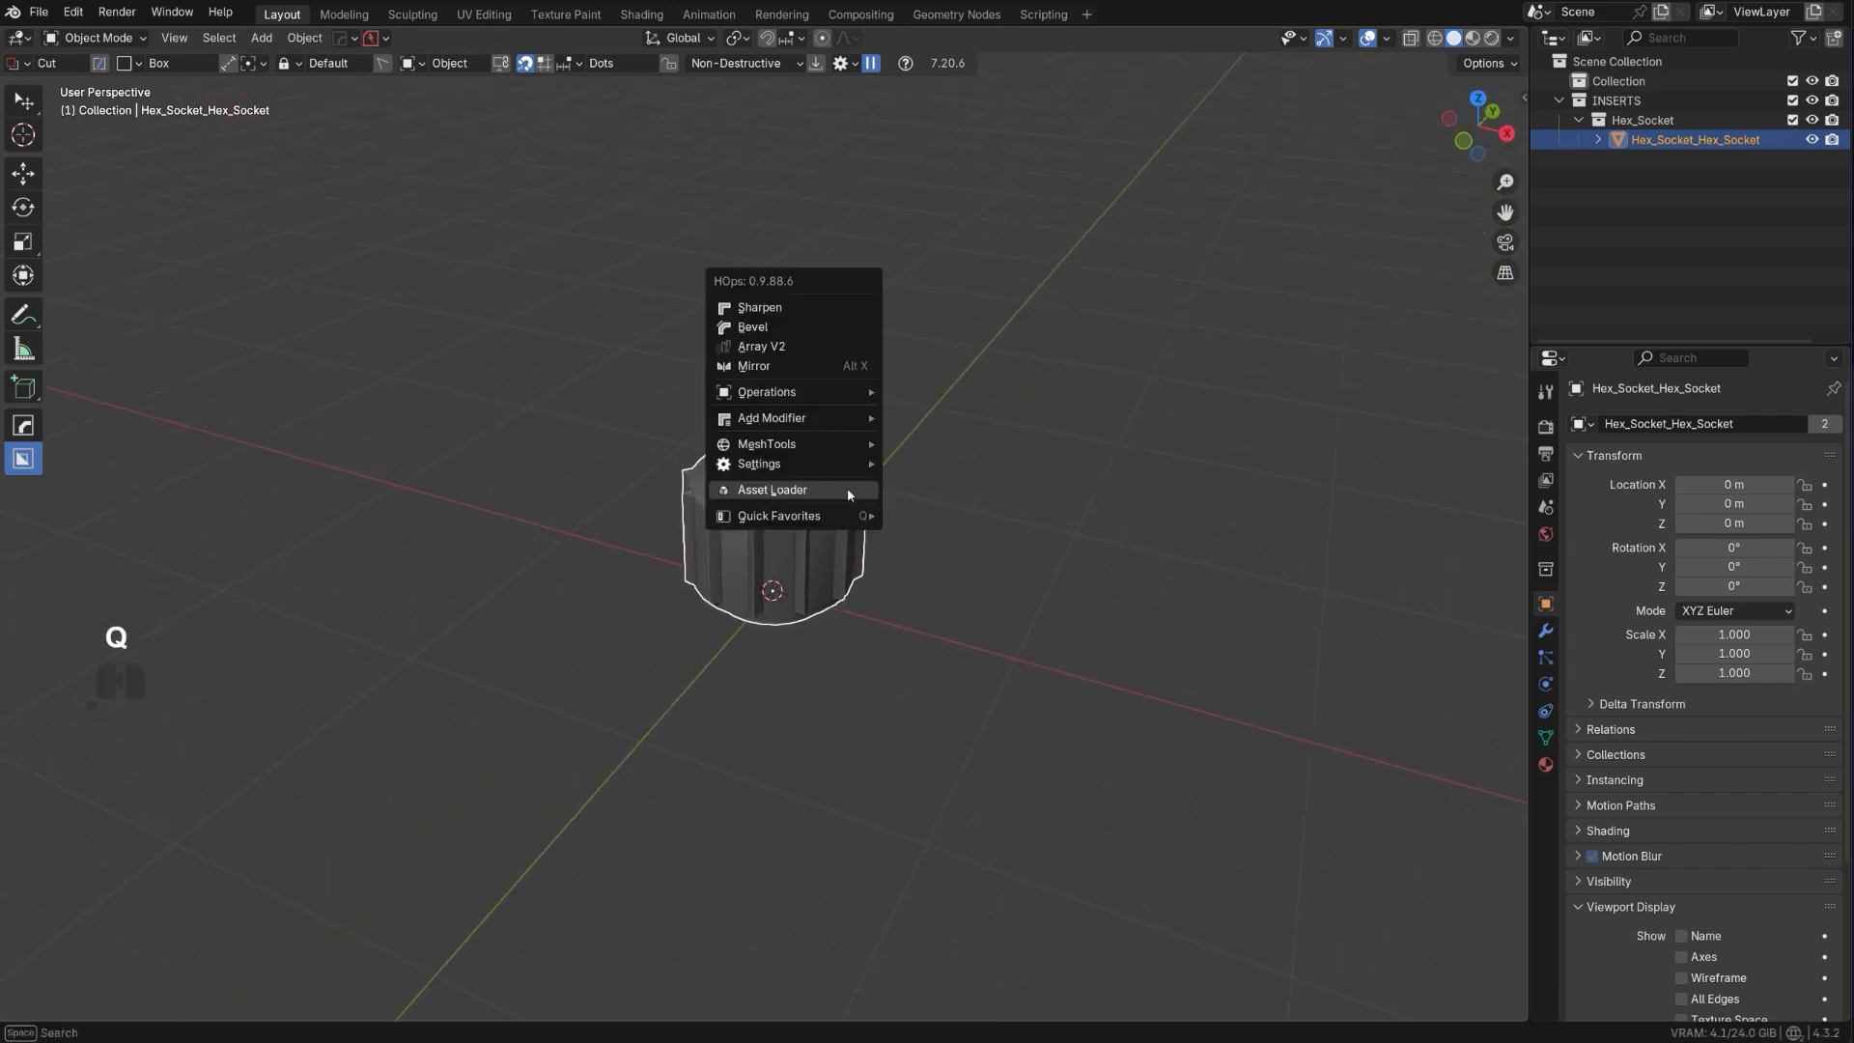
pyautogui.click(848, 491)
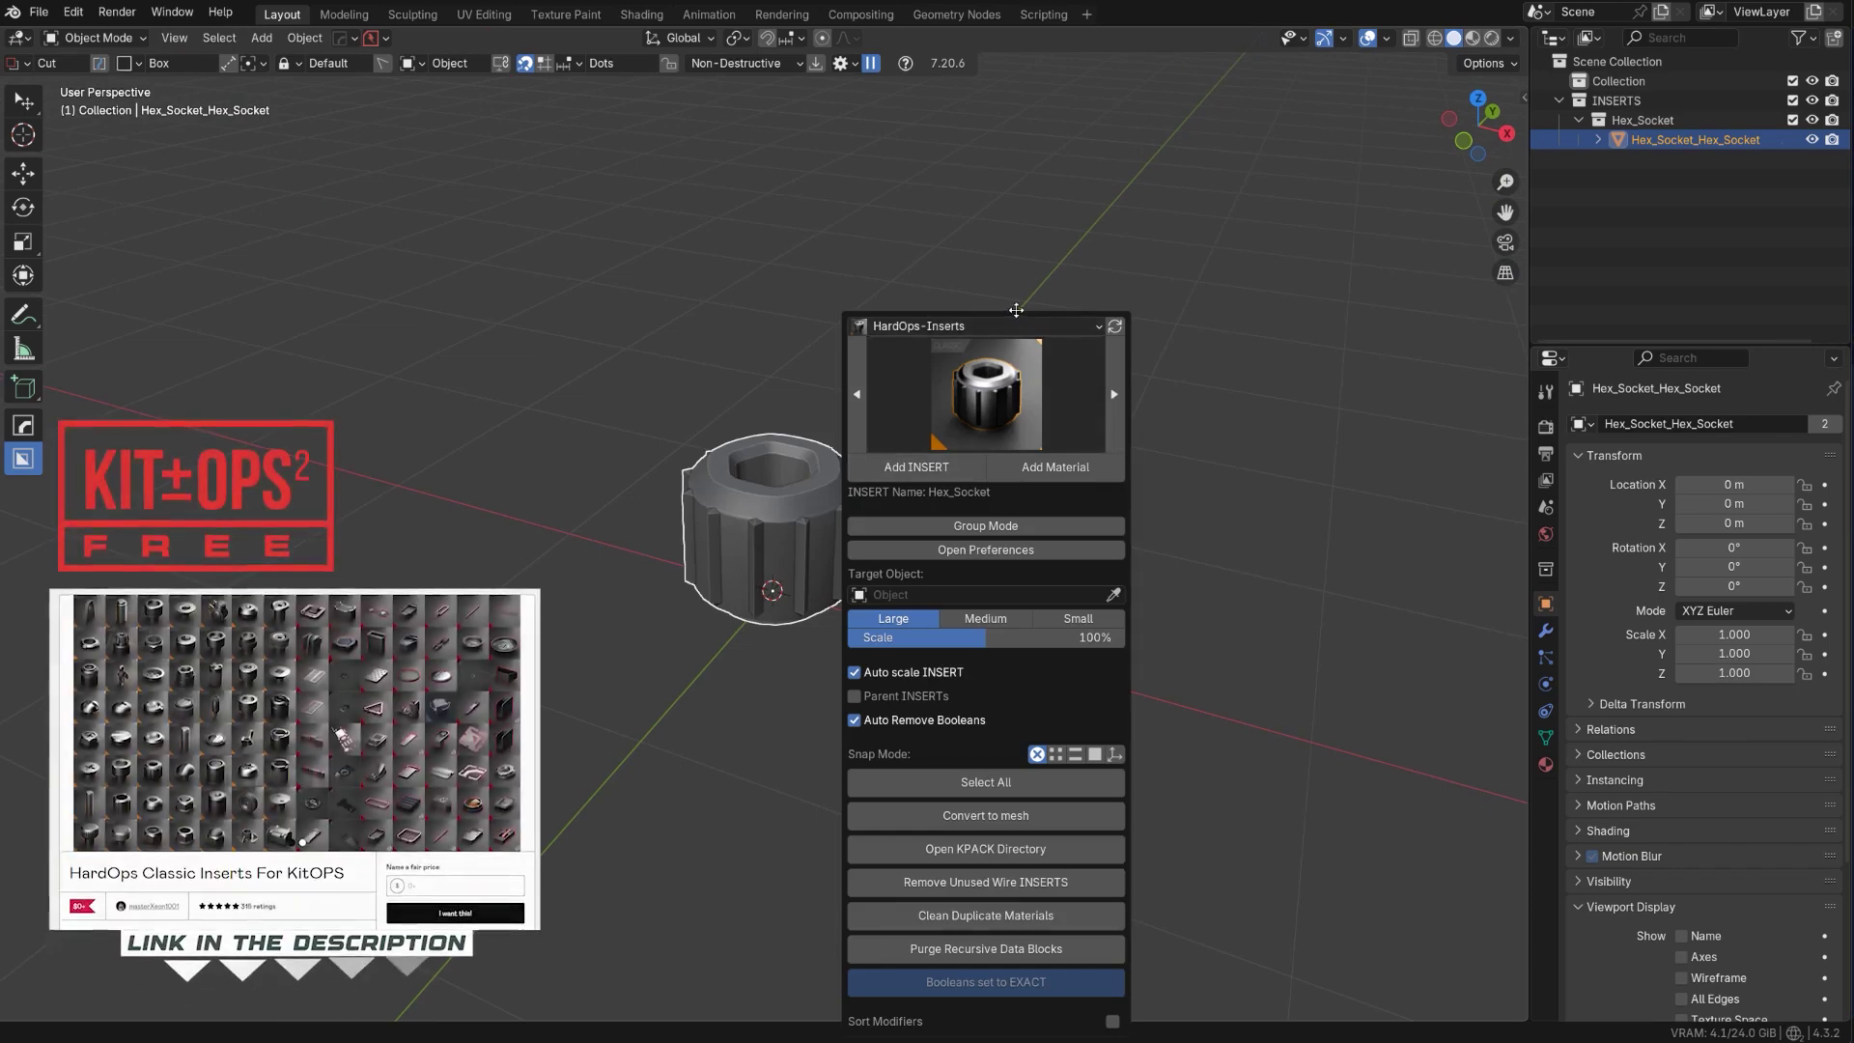
pyautogui.moveTo(989, 275); pyautogui.dragTo(836, 123)
pyautogui.click(816, 230)
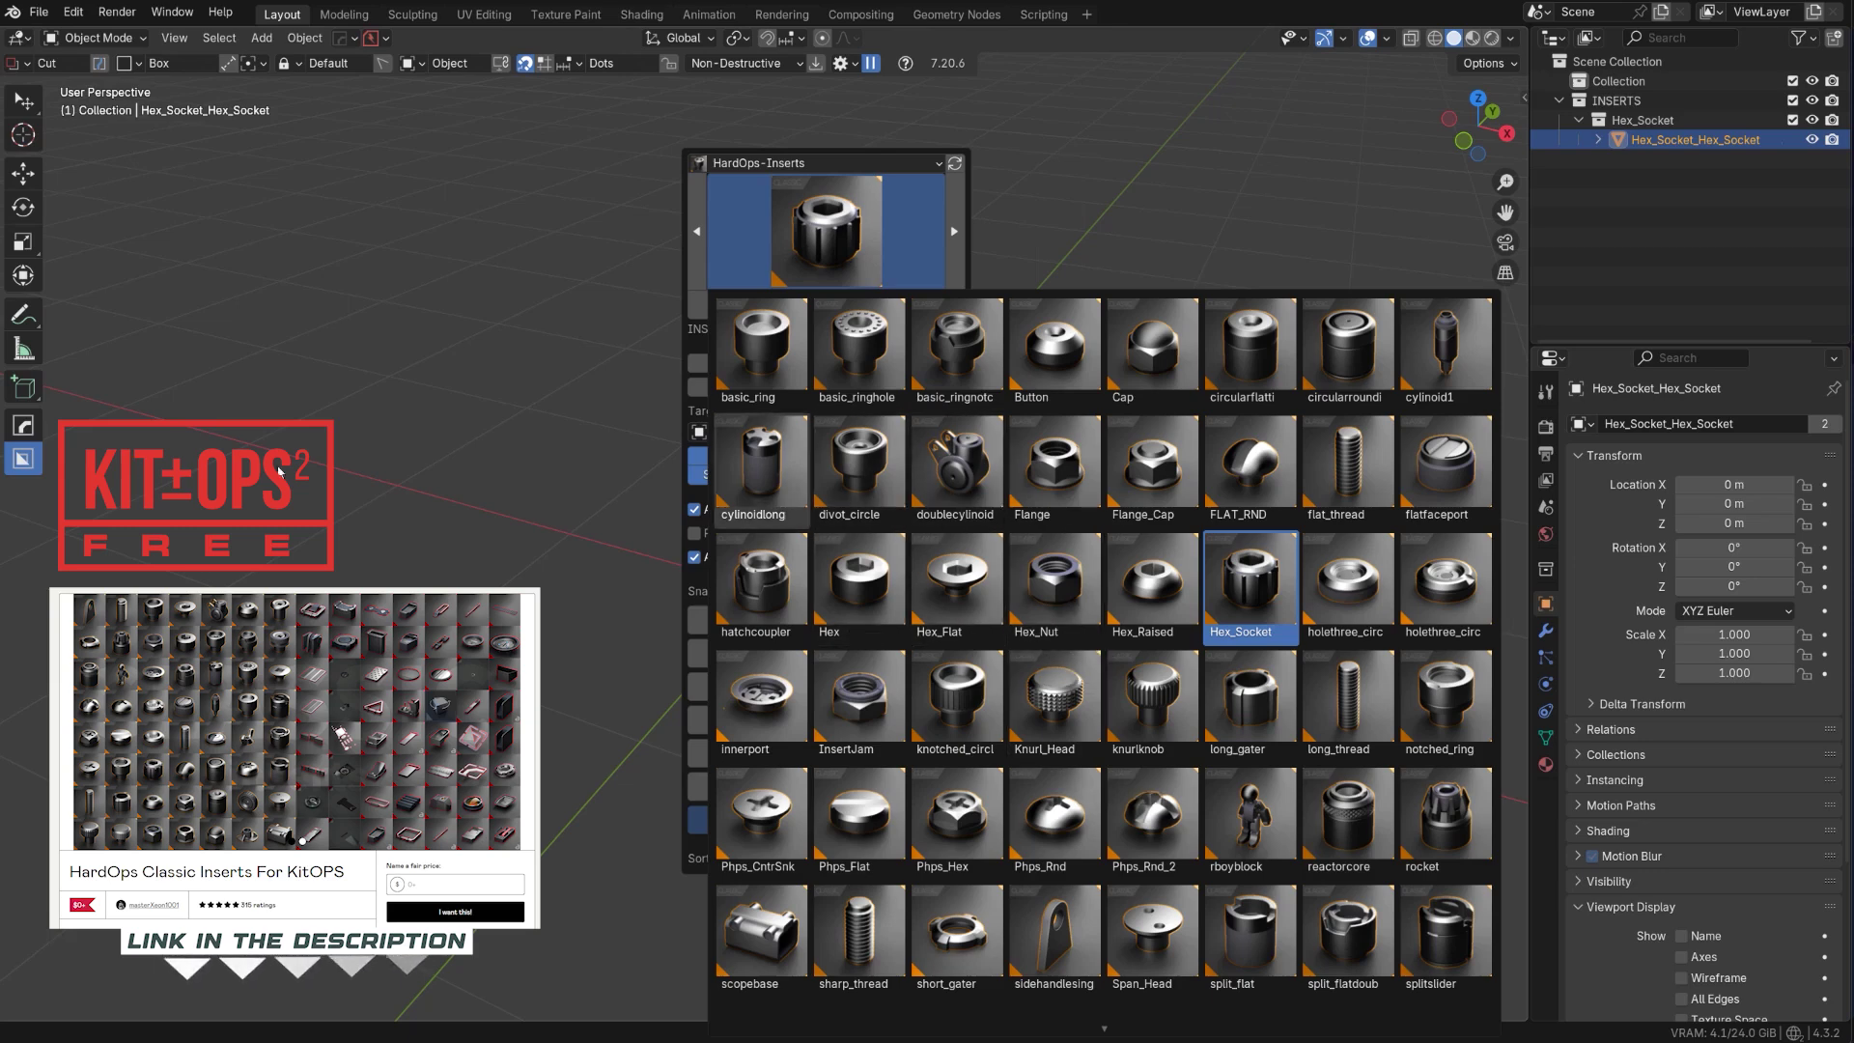
pyautogui.click(442, 342)
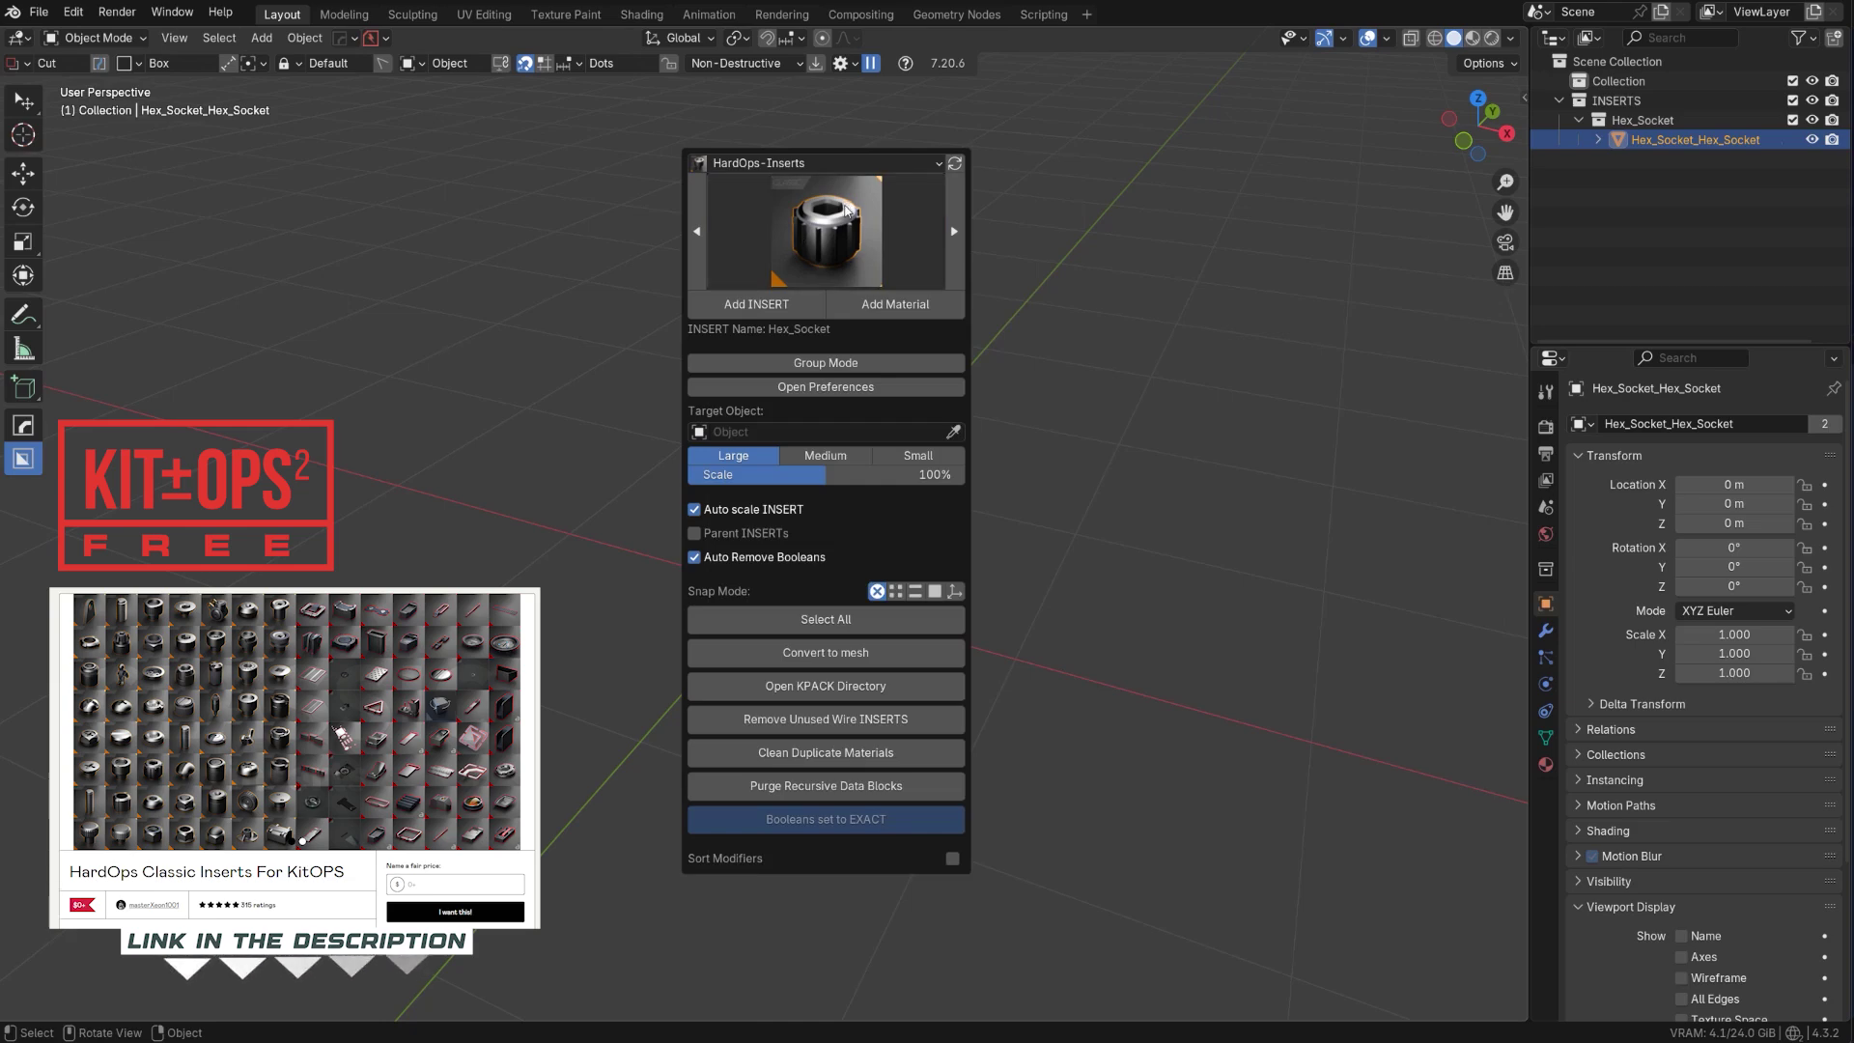
# Step: Review the BoxCutter Shape, Collection and Behavior settings in the Q quick menu, then close it
pyautogui.press('q')
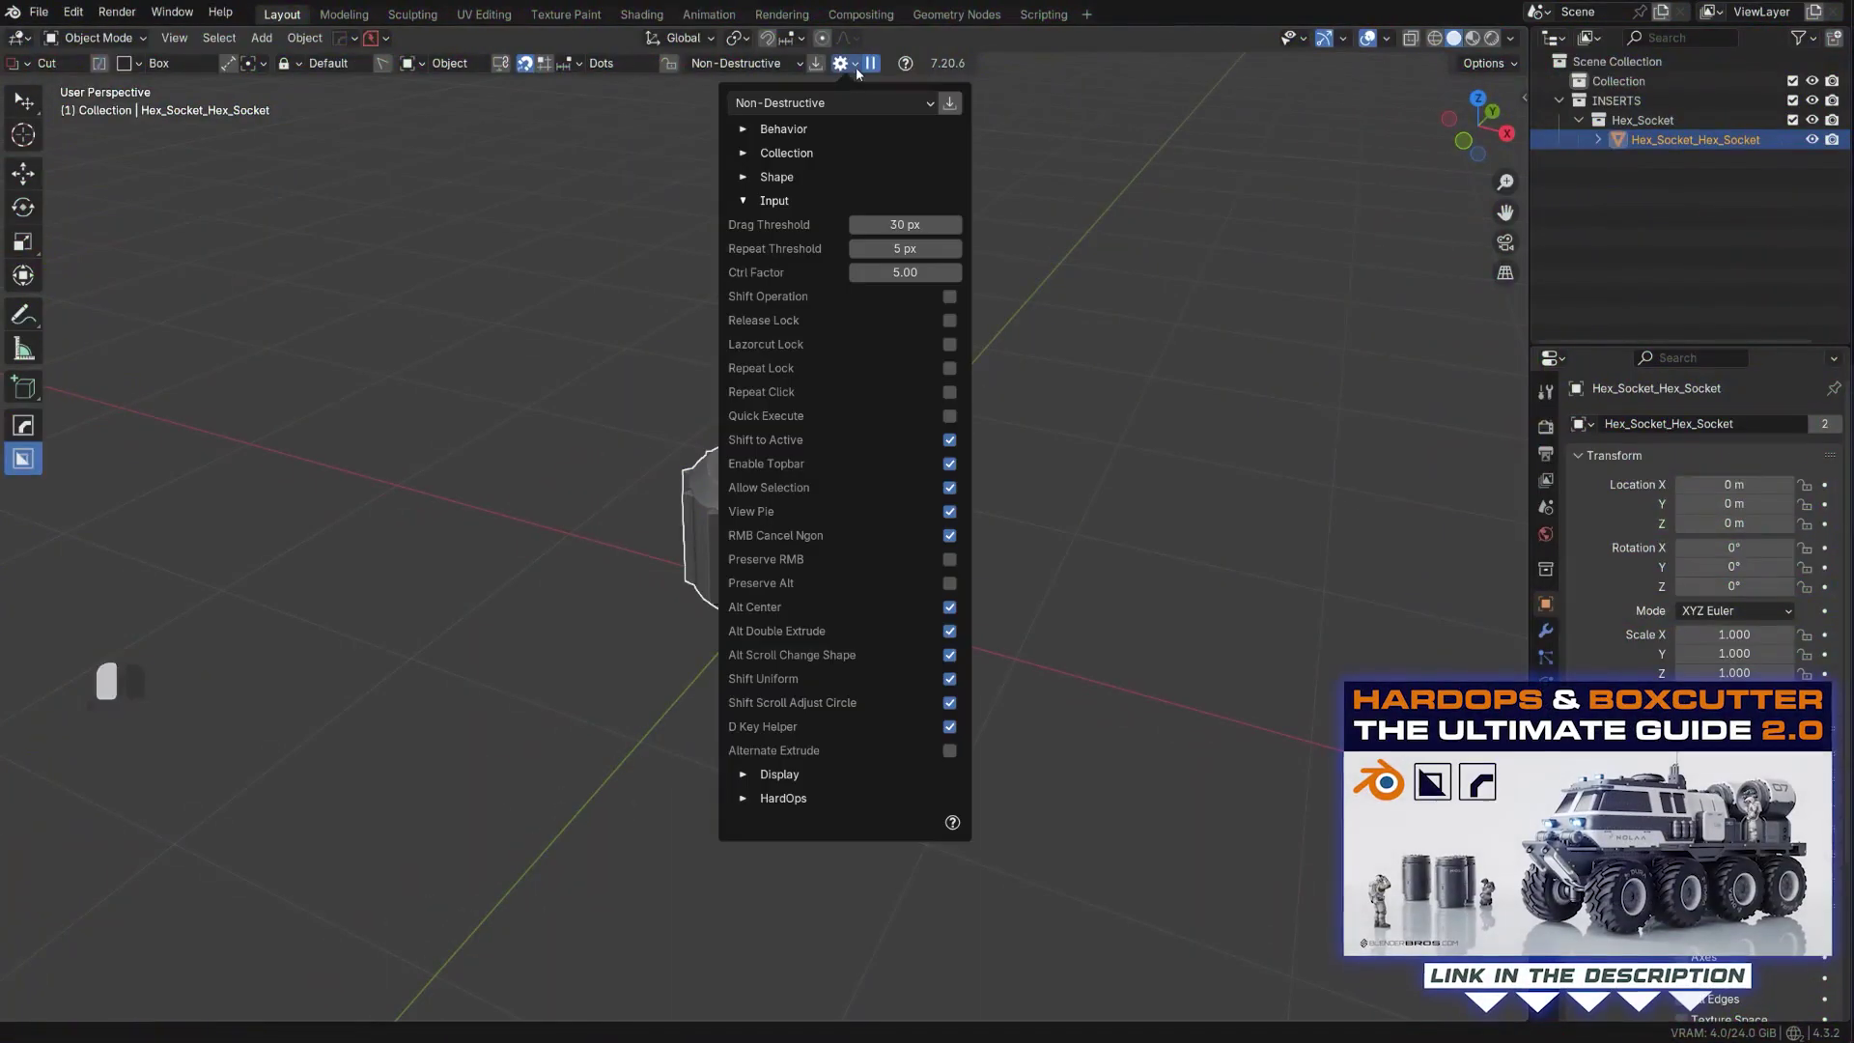
pyautogui.click(762, 178)
pyautogui.click(745, 154)
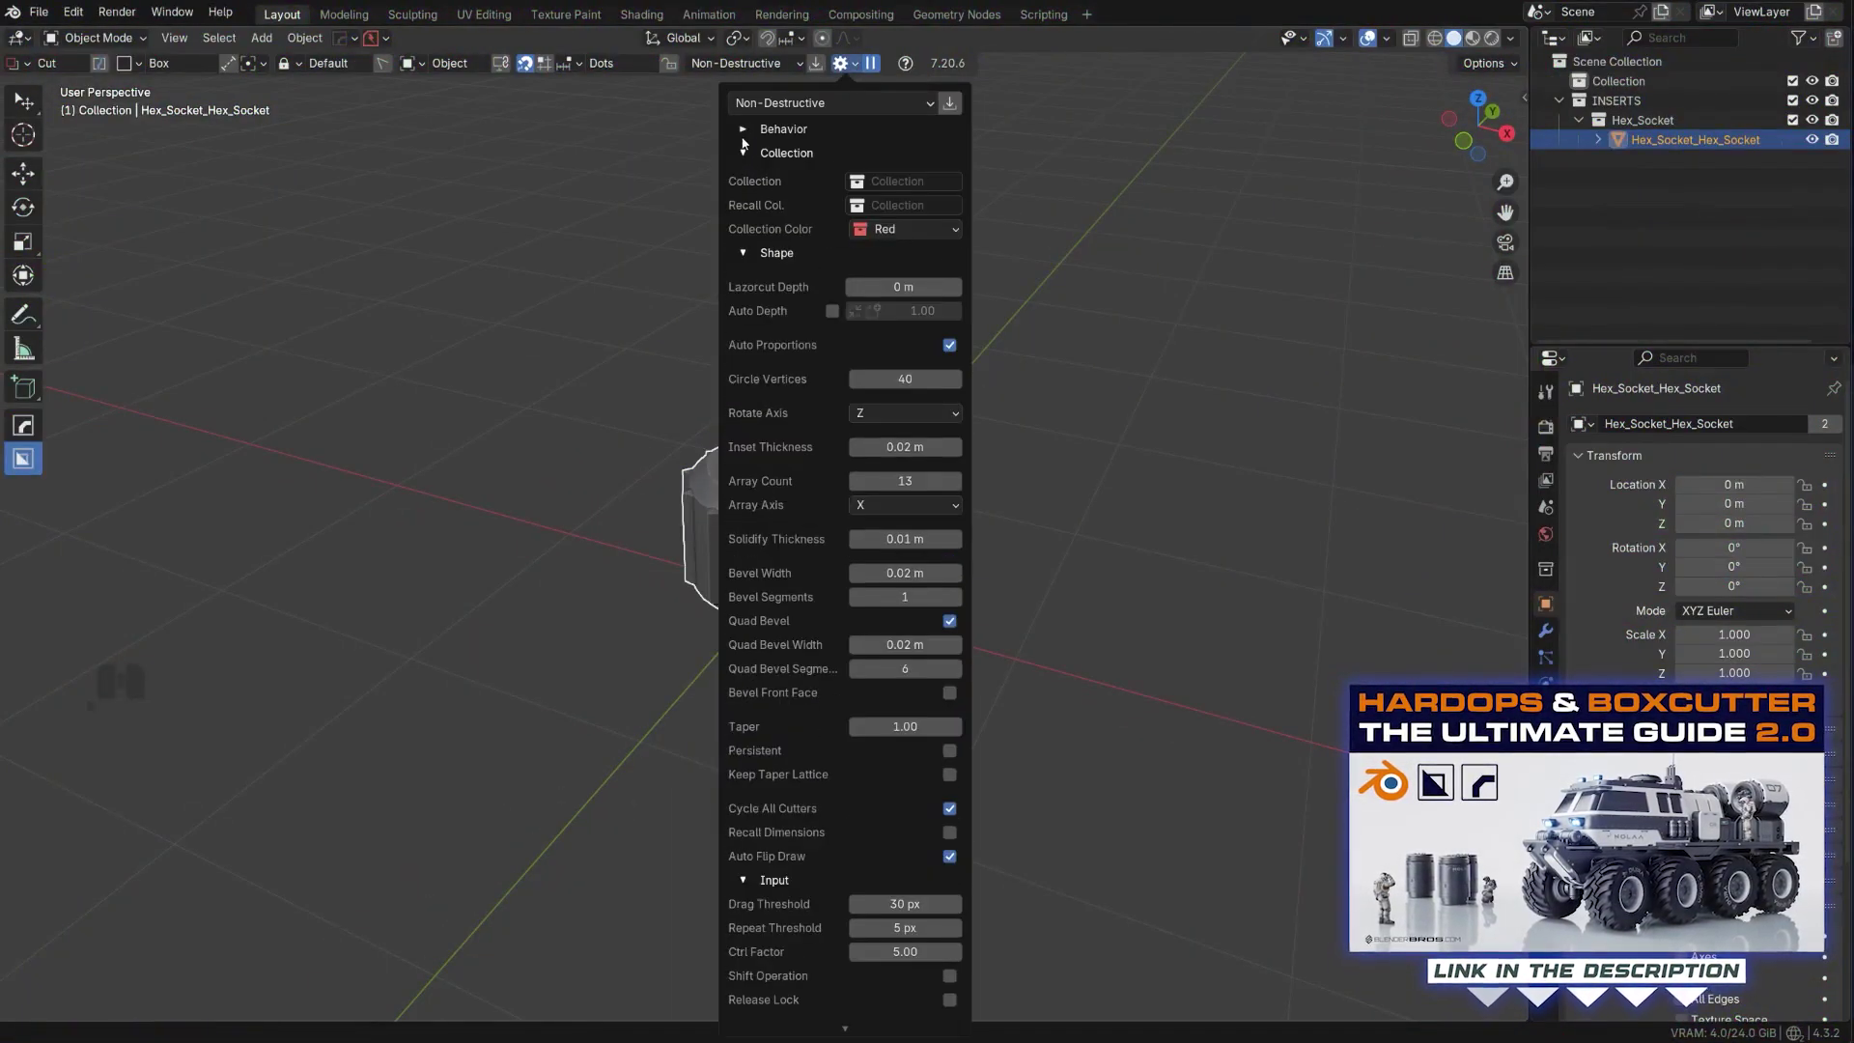
pyautogui.click(744, 130)
pyautogui.click(744, 129)
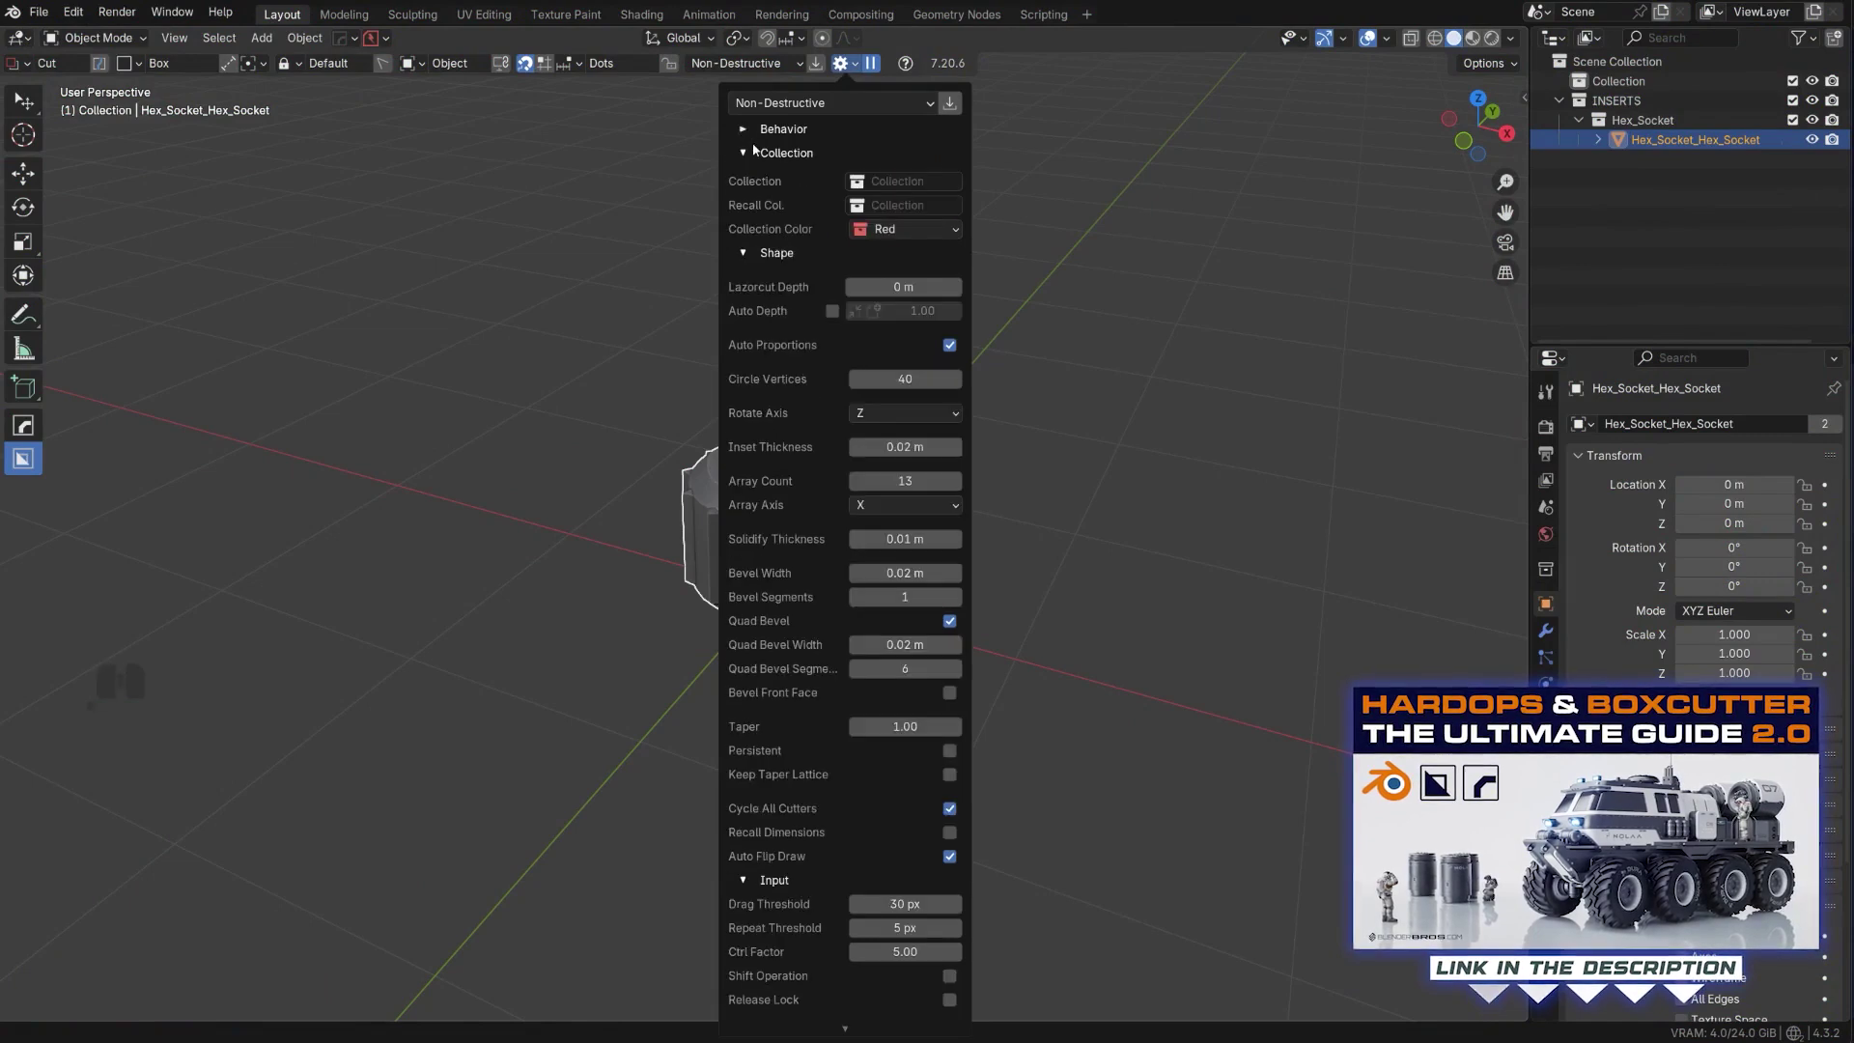
pyautogui.press('Escape')
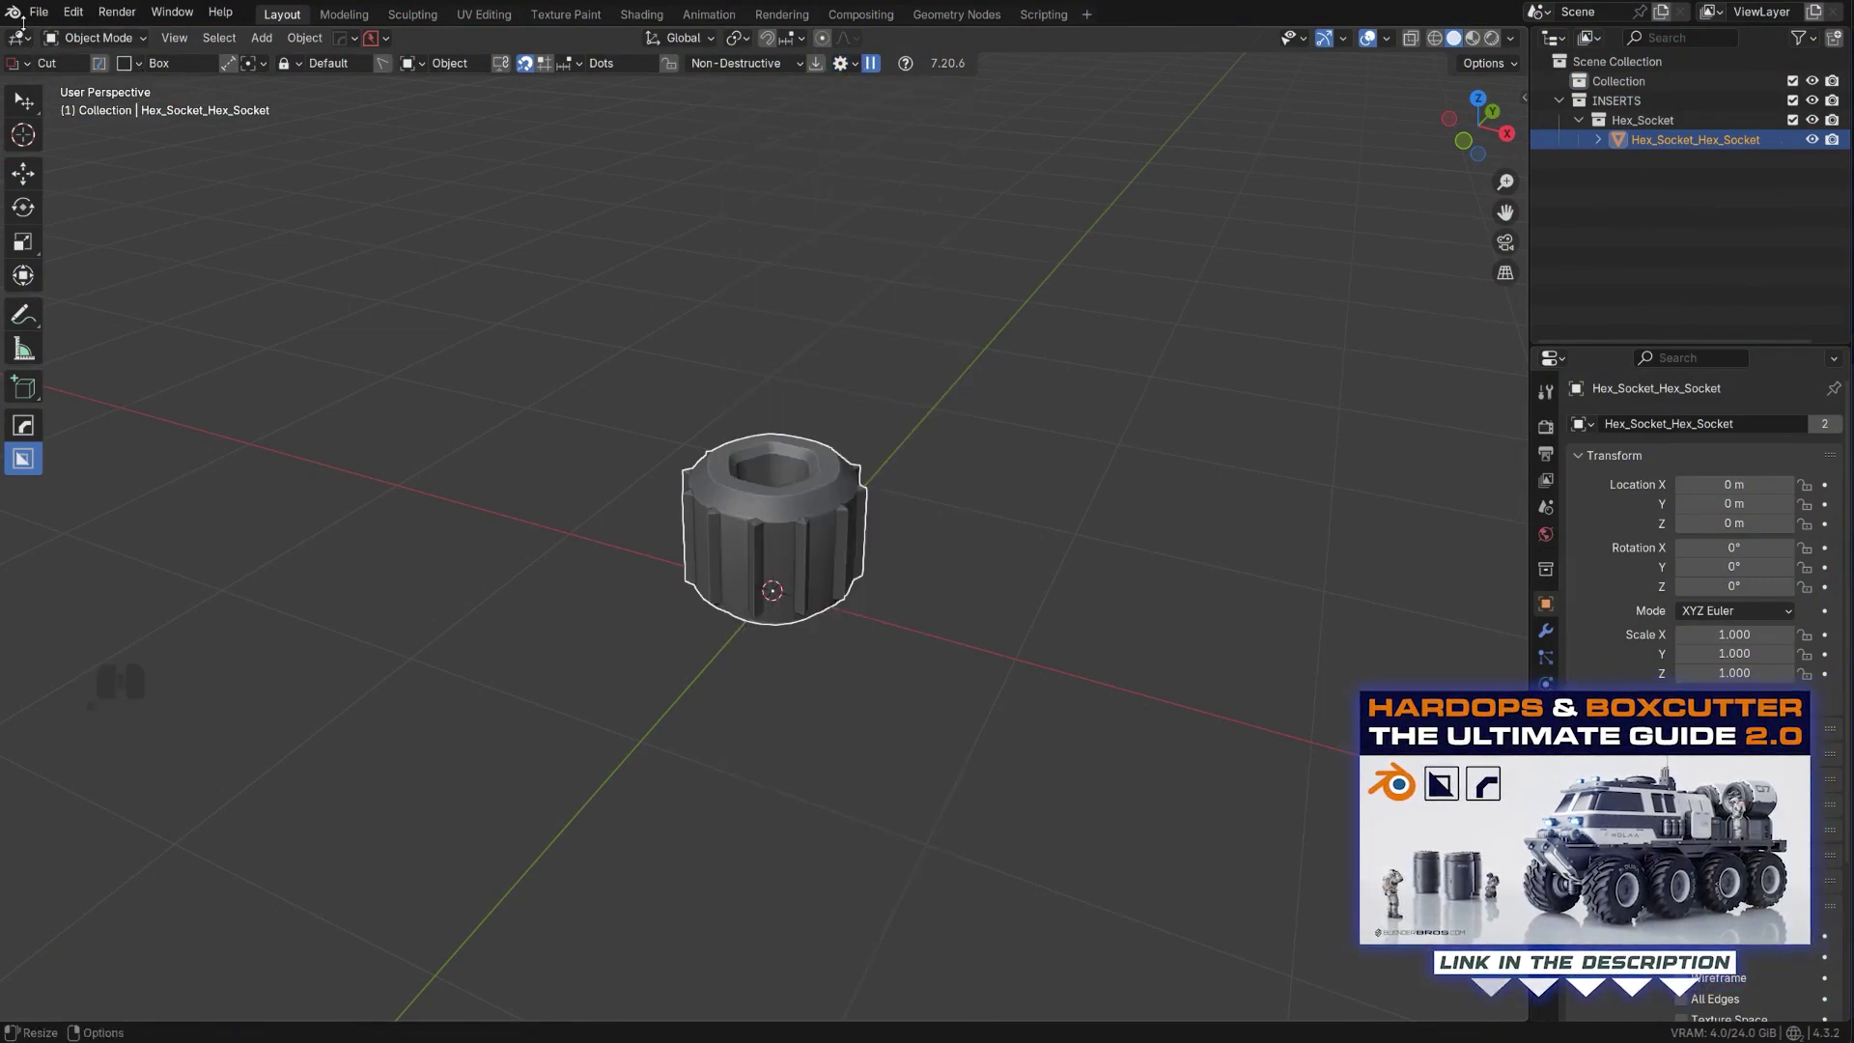
# Step: Make HardOps the active tool with Alt+W and bring up its Q quick menu
pyautogui.hotkey('alt', 'w')
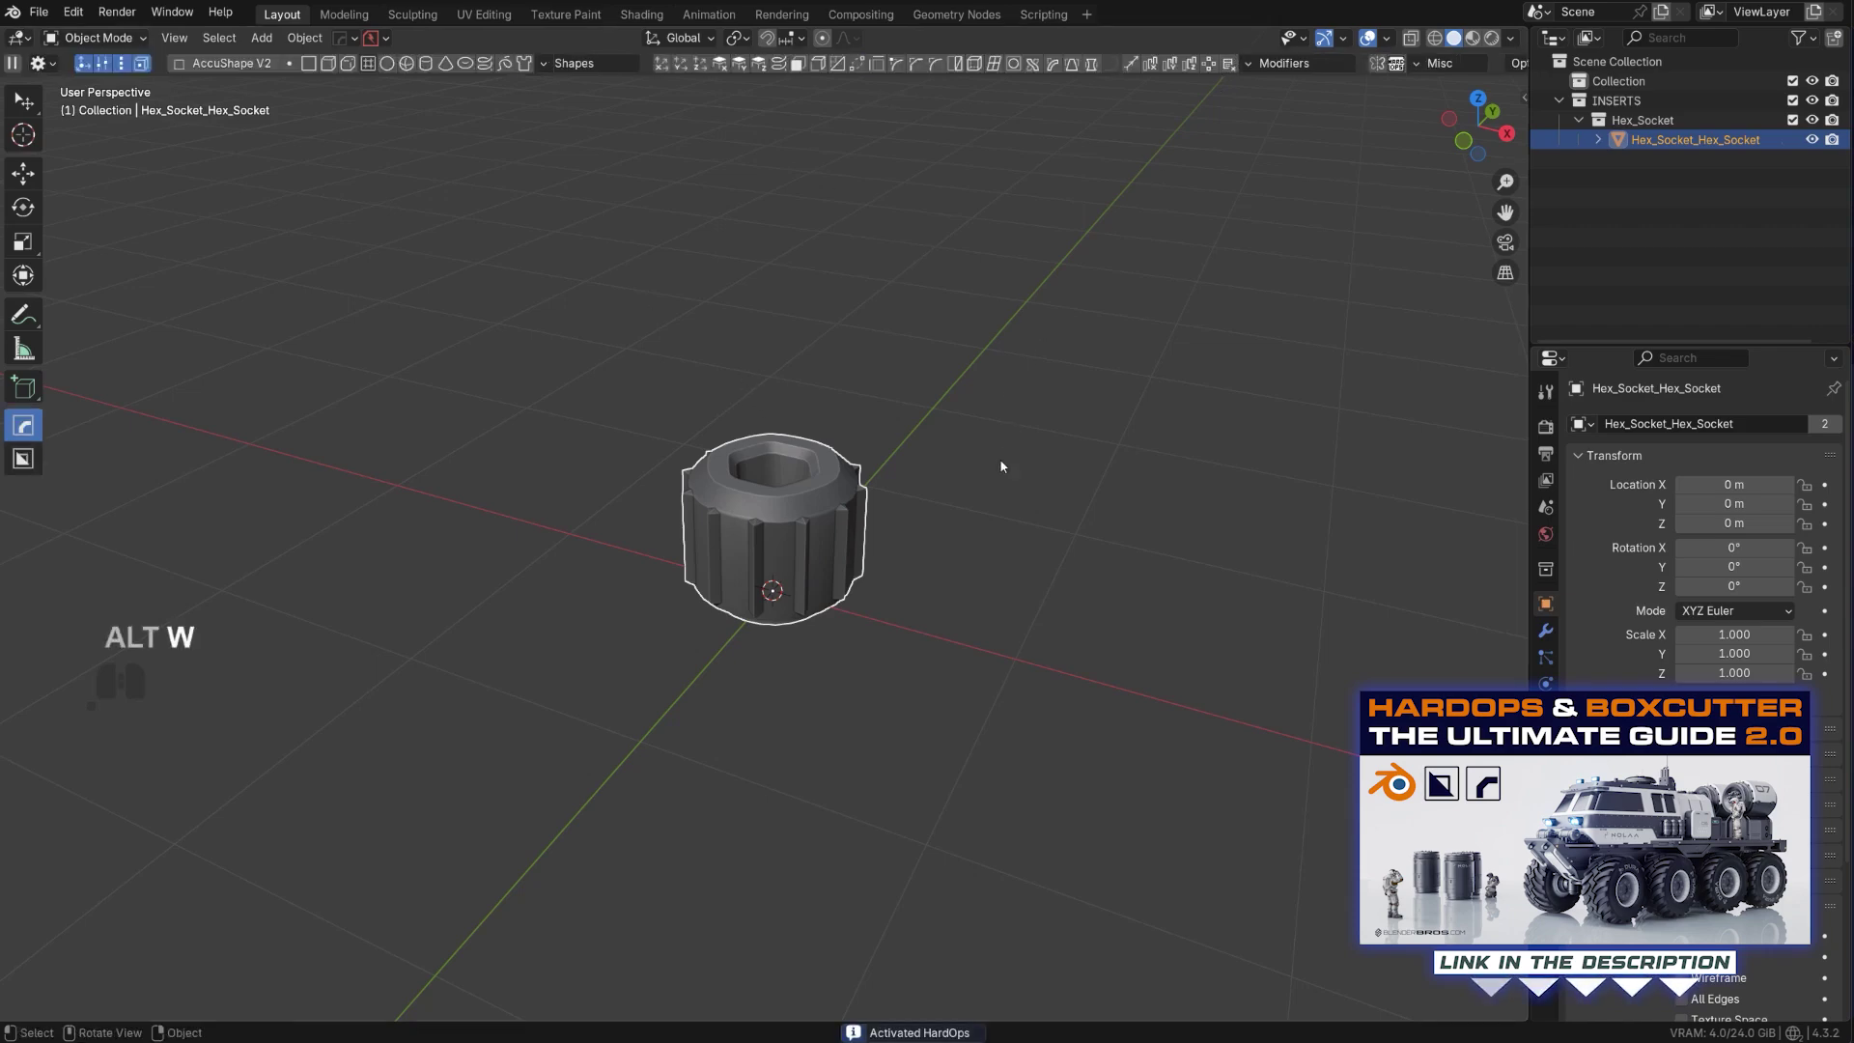
pyautogui.press('q')
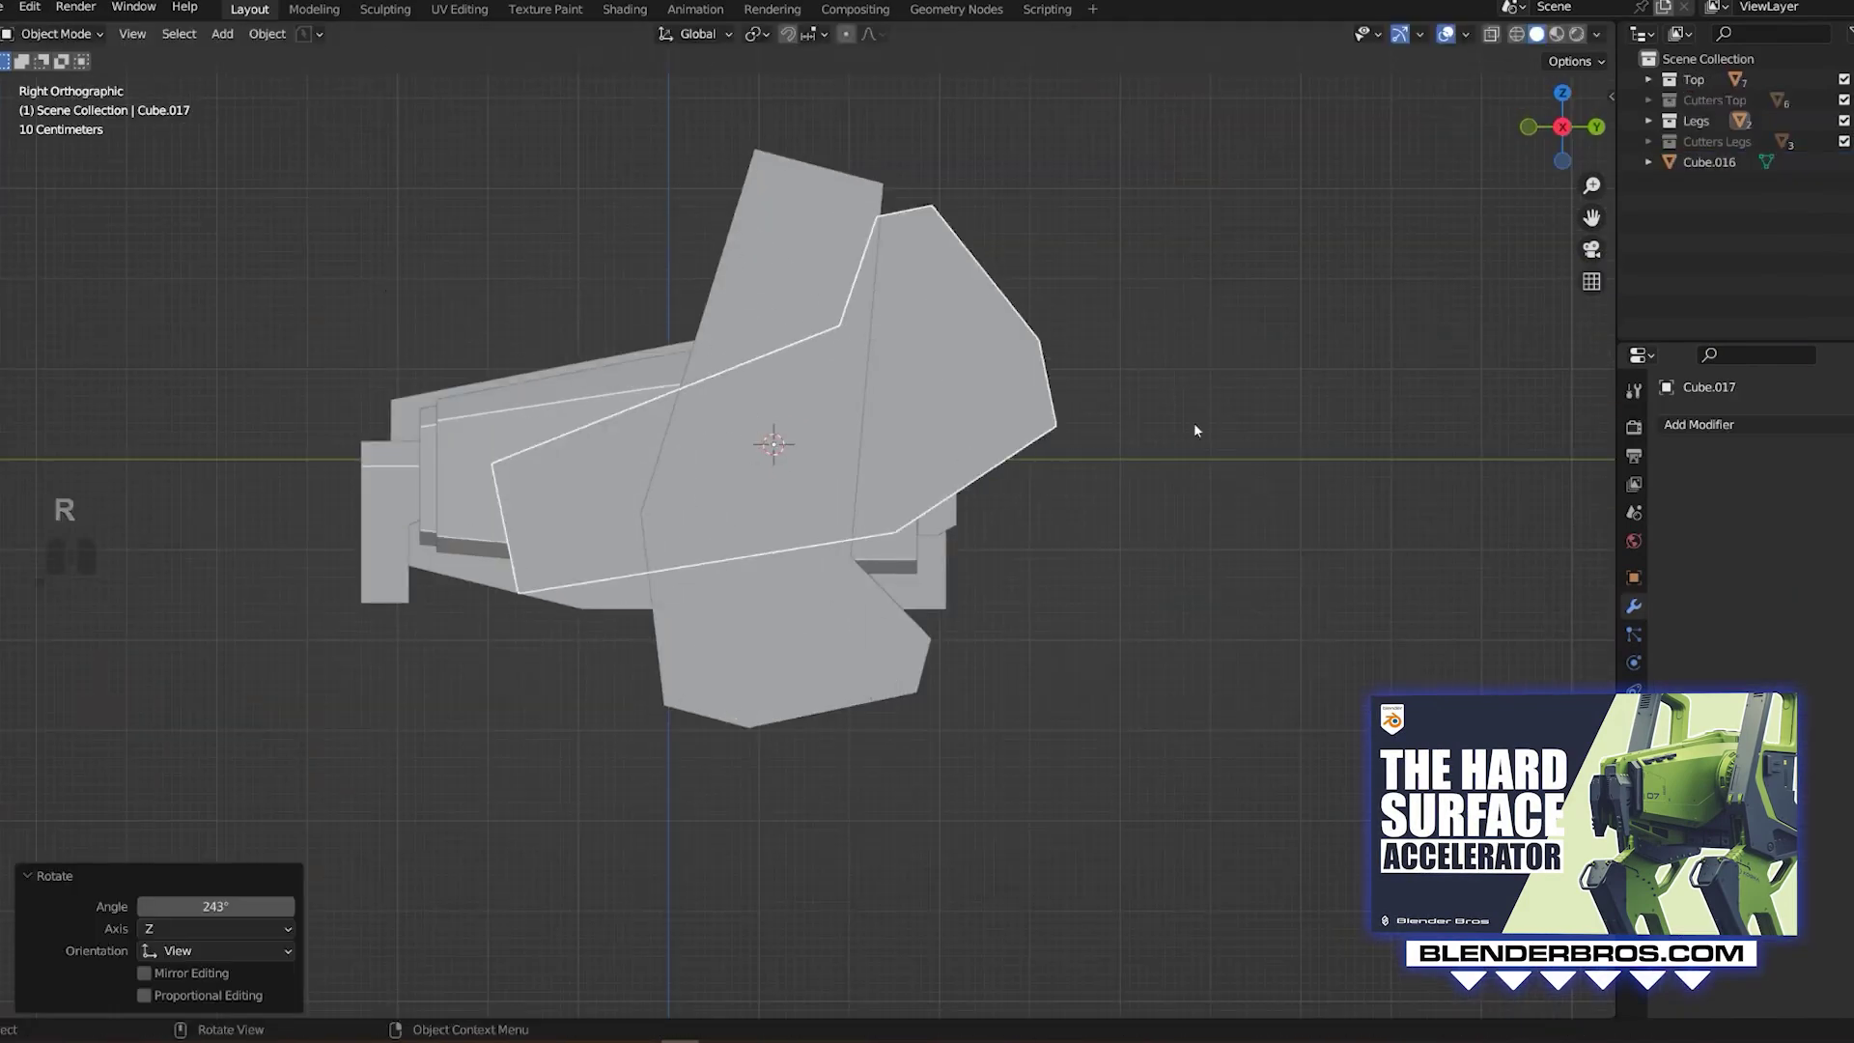
# Step: Move Cube.017, add a mirrored second leg scaled along X, and return to object mode
pyautogui.press('g')
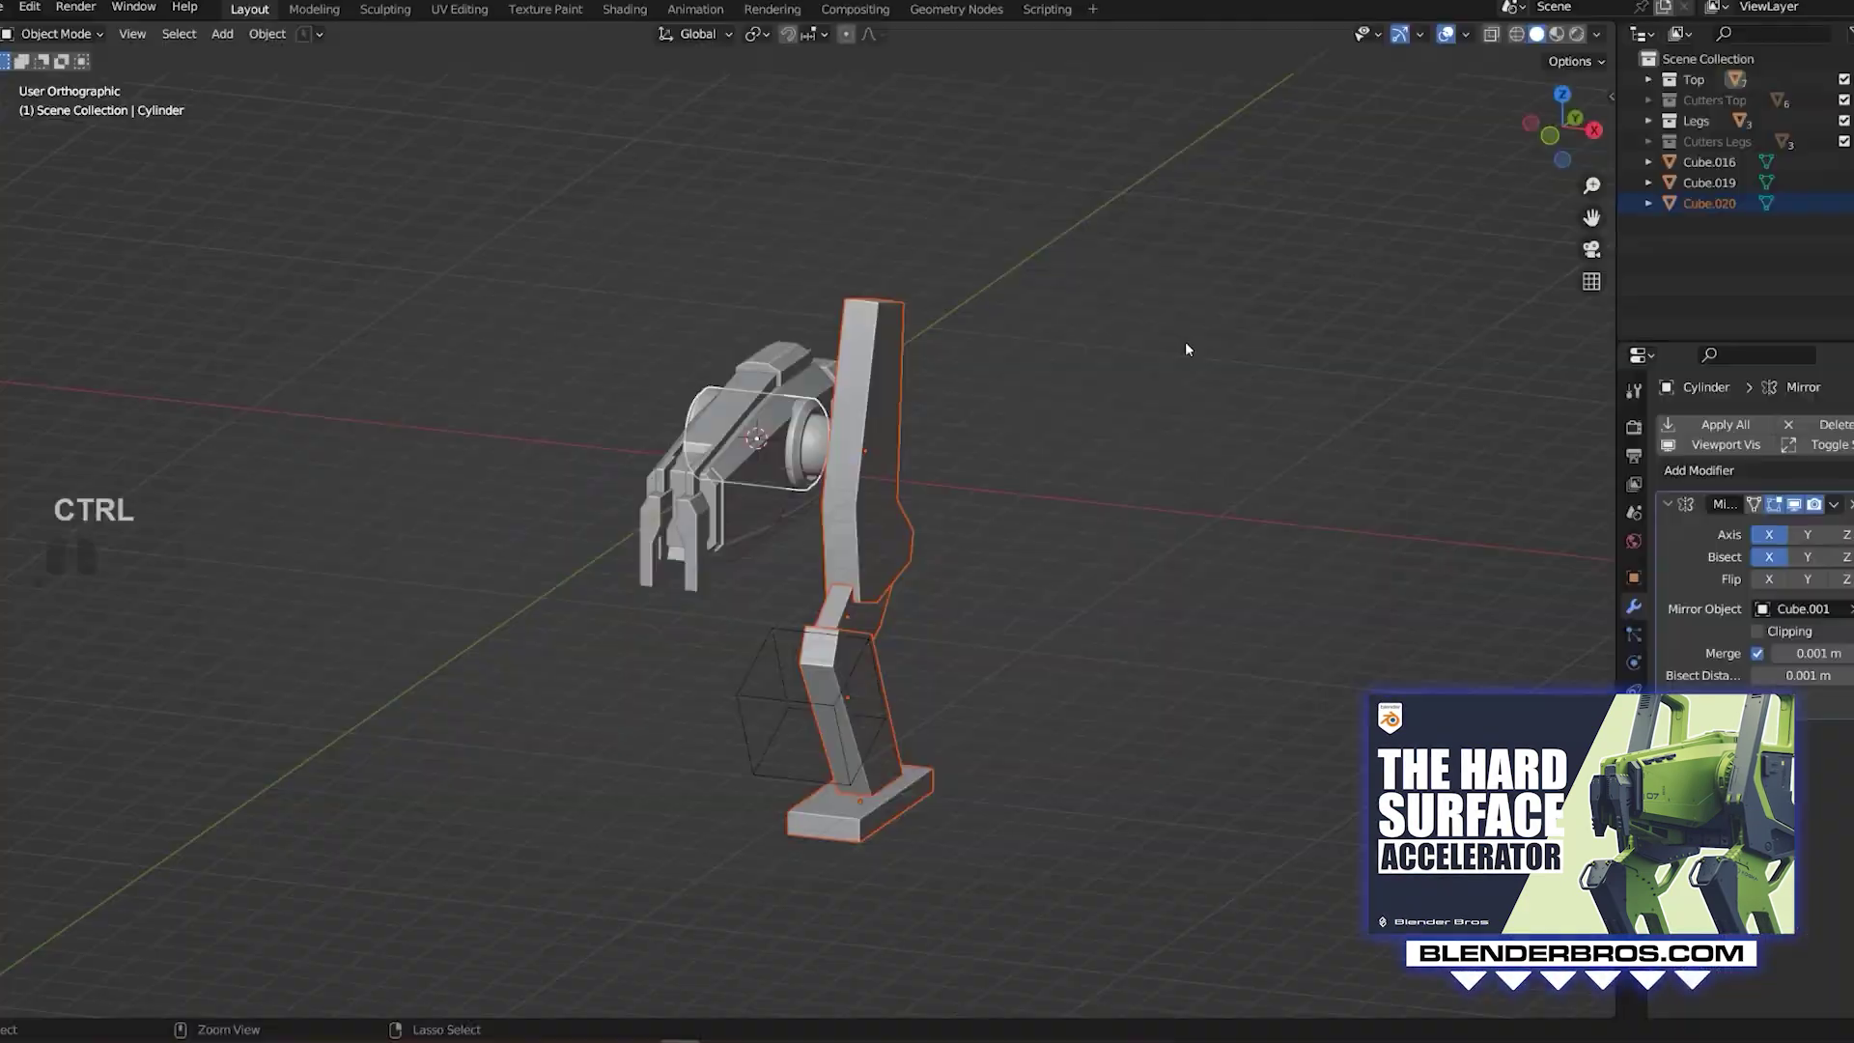
pyautogui.hotkey('ctrl', 'c')
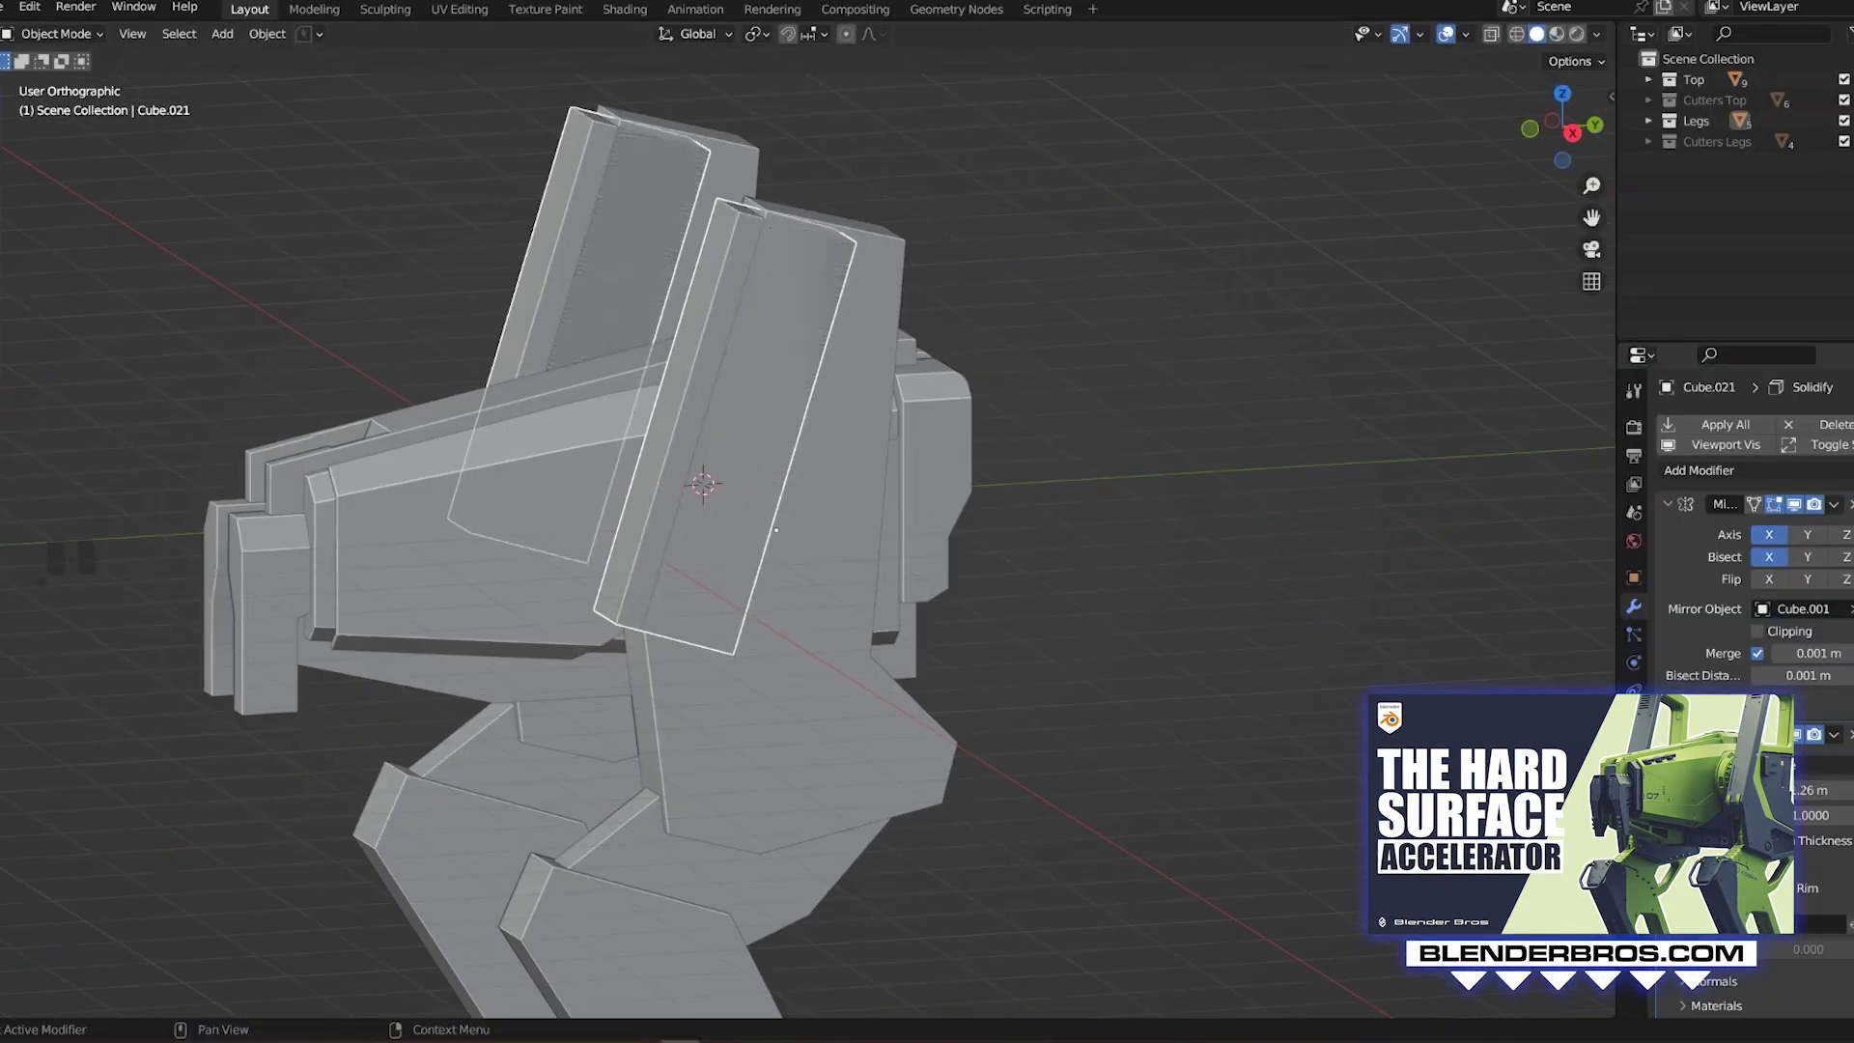
pyautogui.press('s')
pyautogui.press('x')
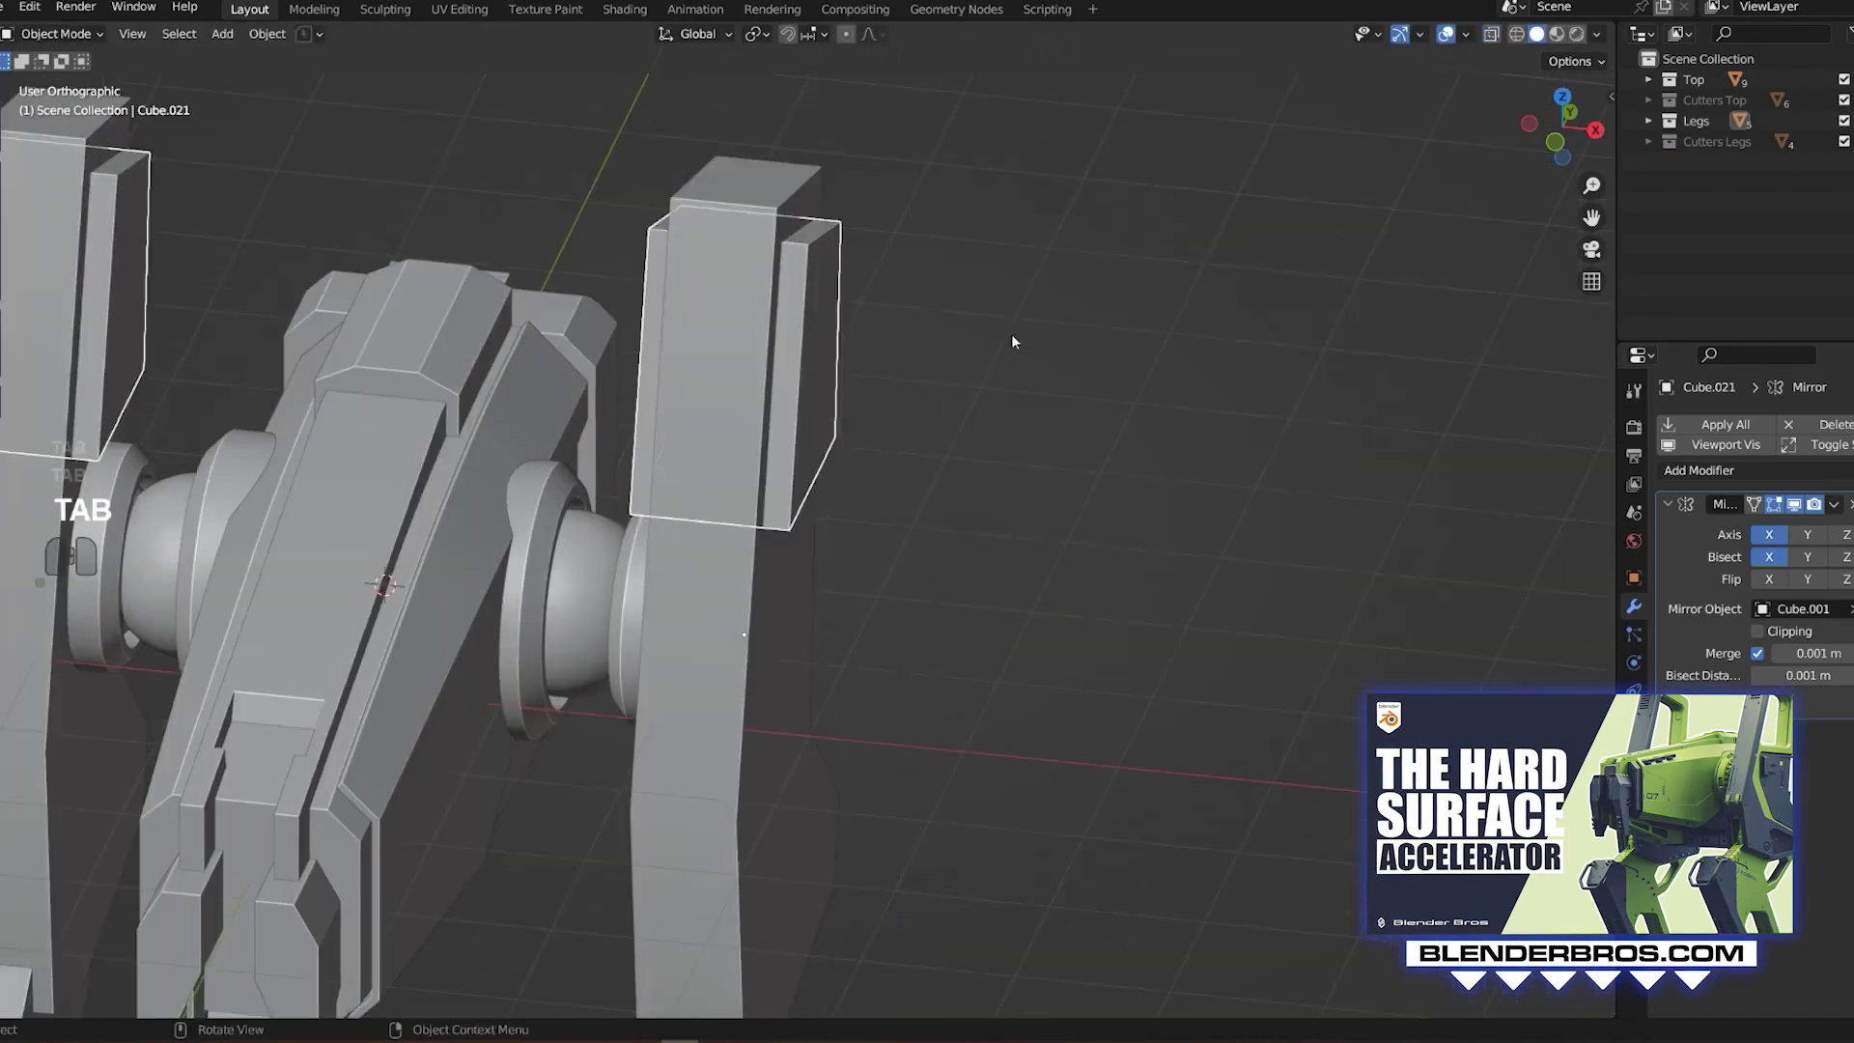
pyautogui.press('Tab')
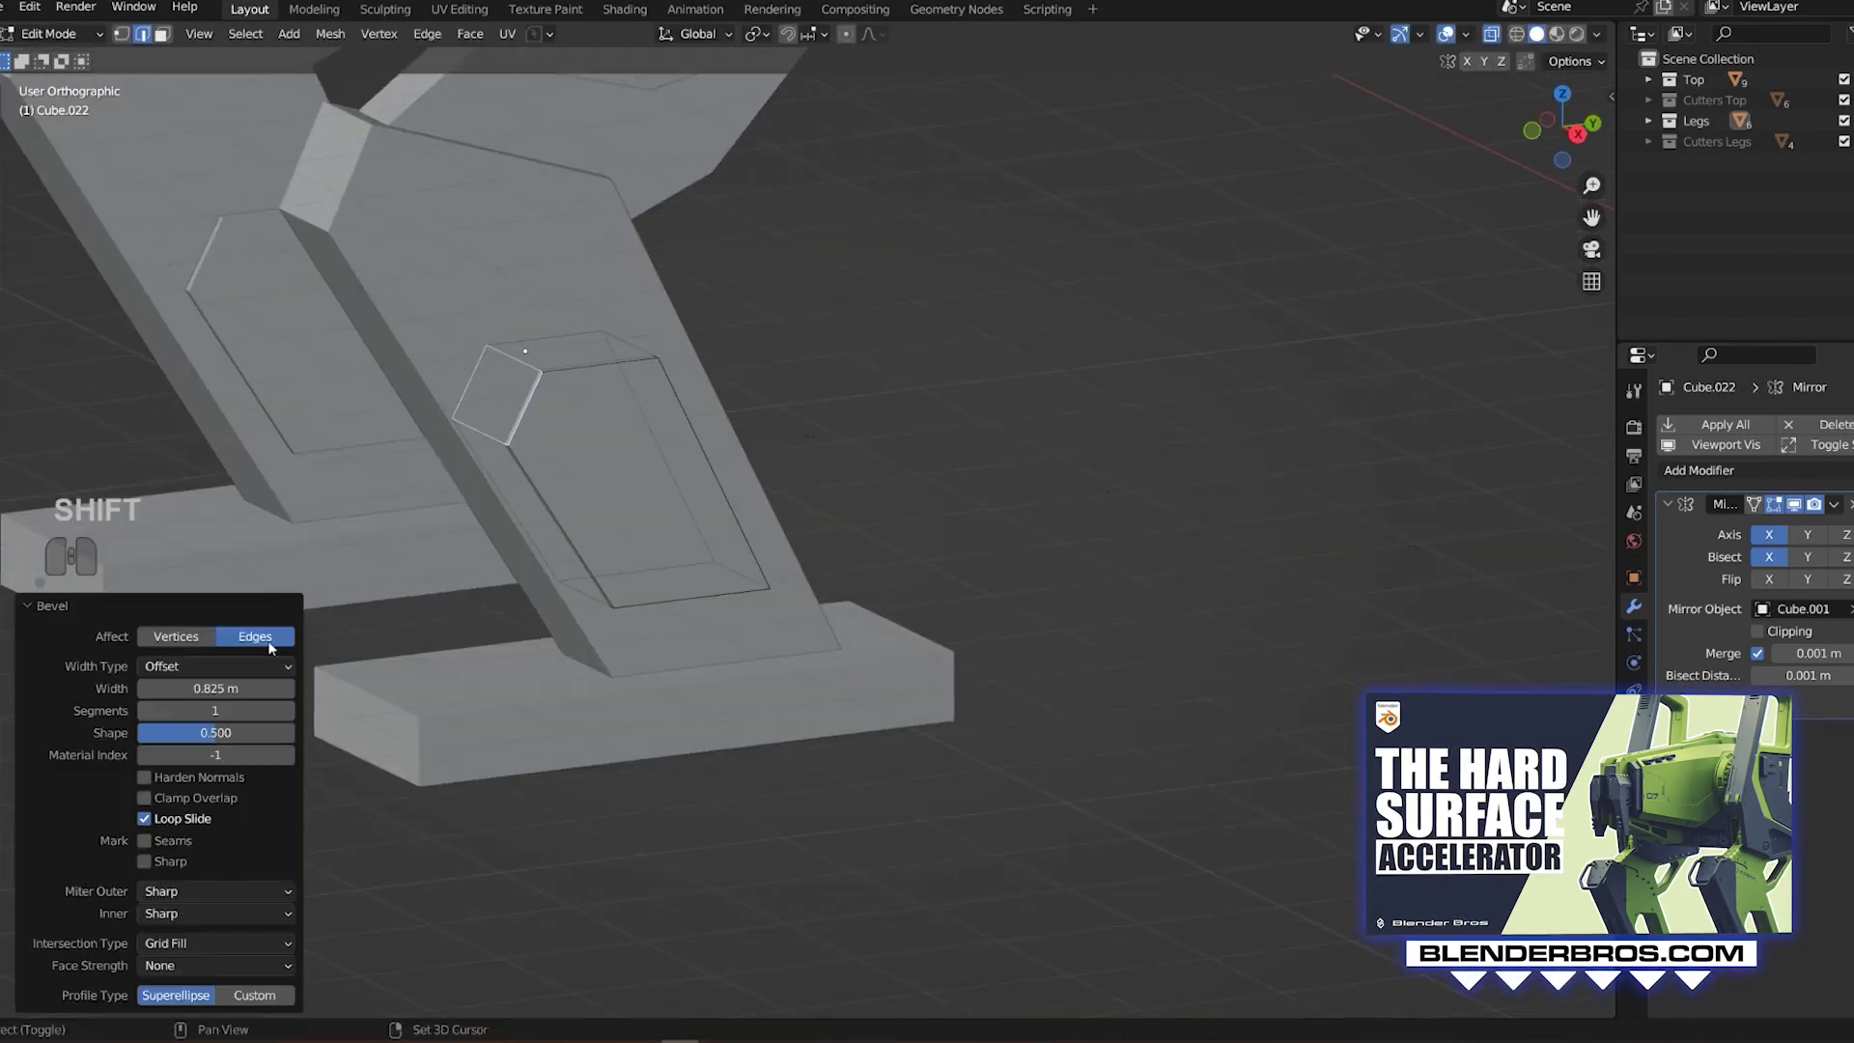